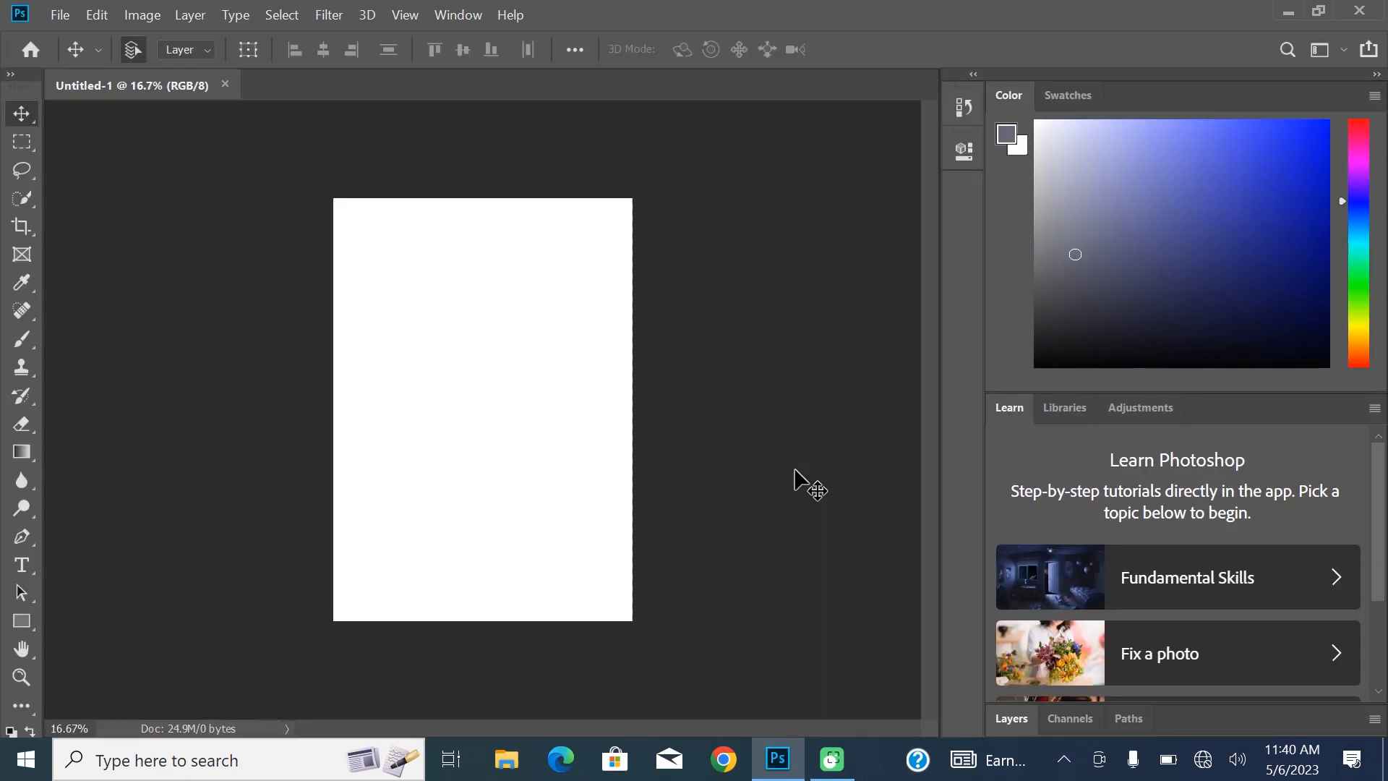
Collapse the expanded panel groups to icons to enlarge the canvas area.
click(1377, 98)
click(1377, 76)
click(1376, 76)
click(1376, 77)
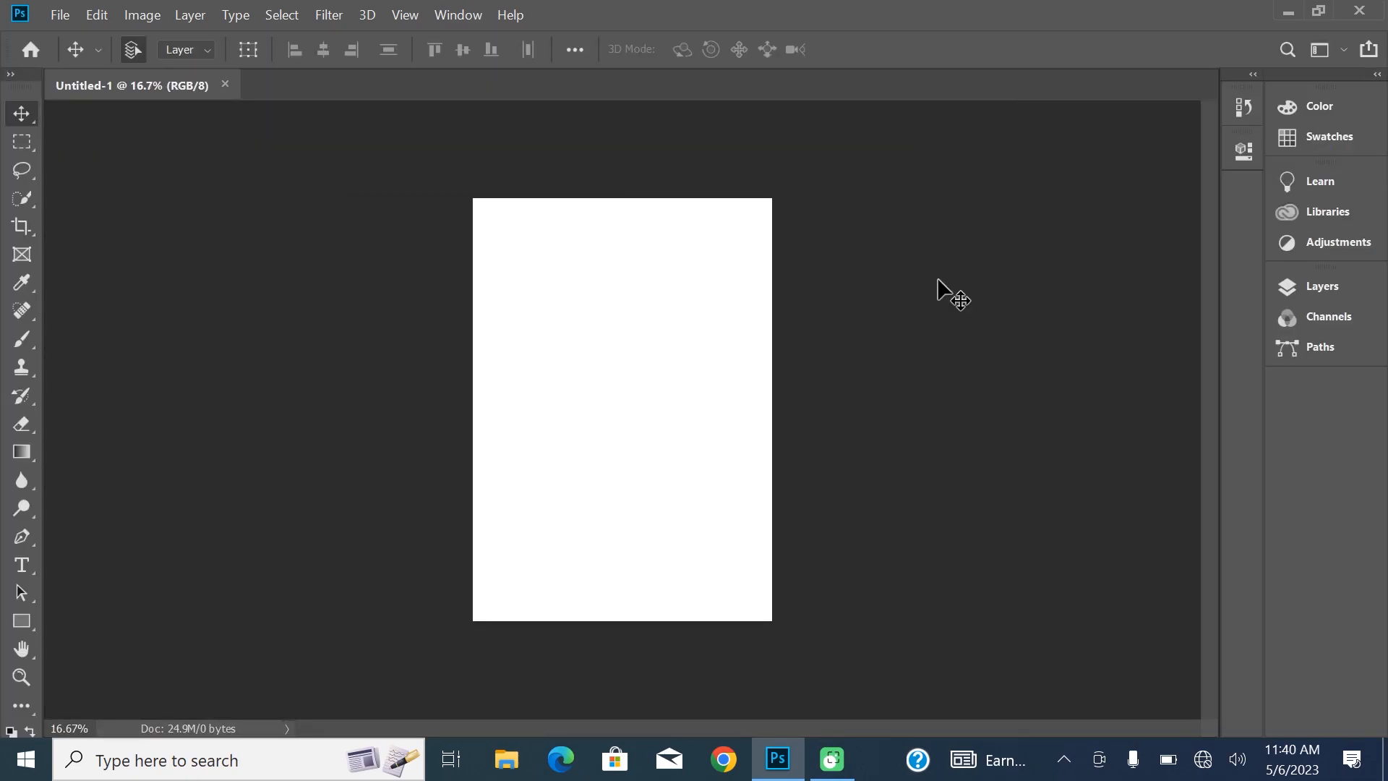
Open pngimg.com - water_PNG50161 from the png files folder on drive D.
key(ctrl+o)
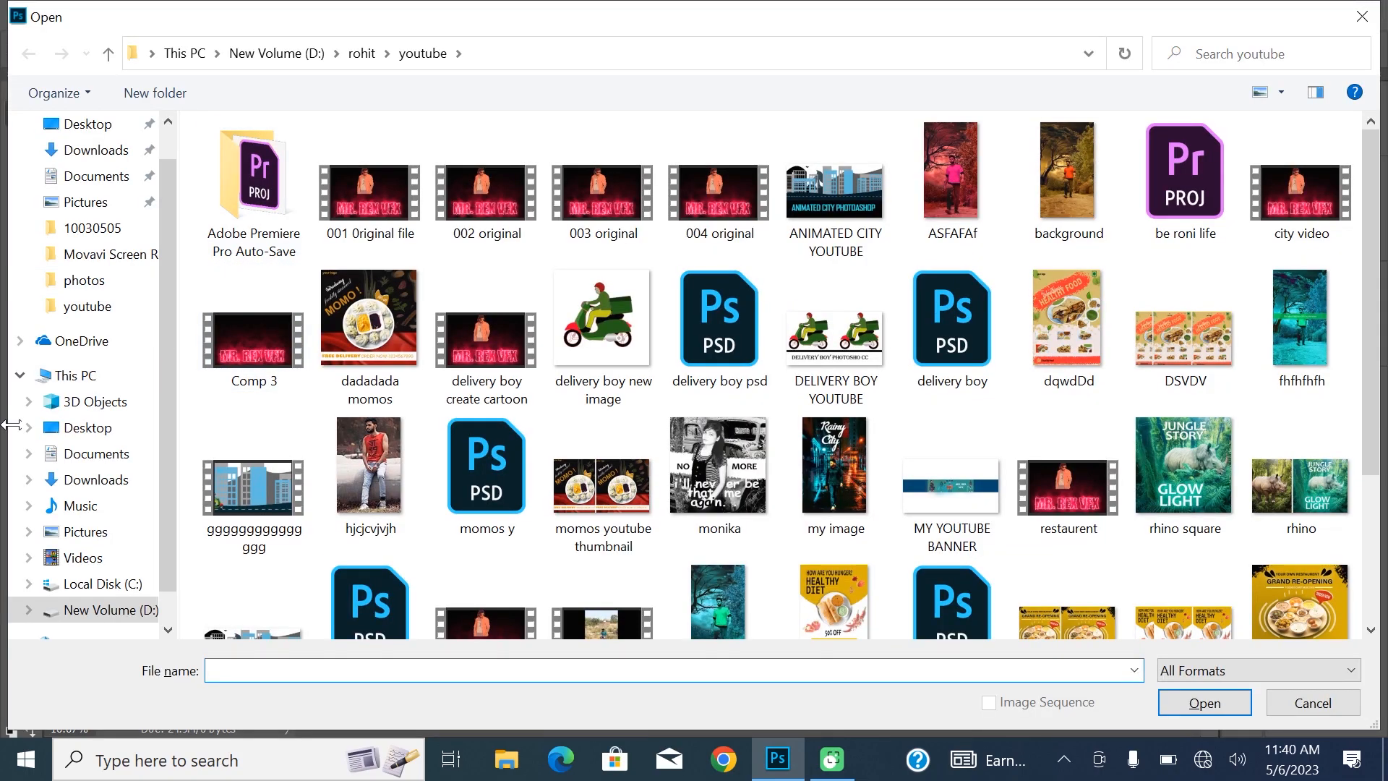
click(94, 479)
click(94, 618)
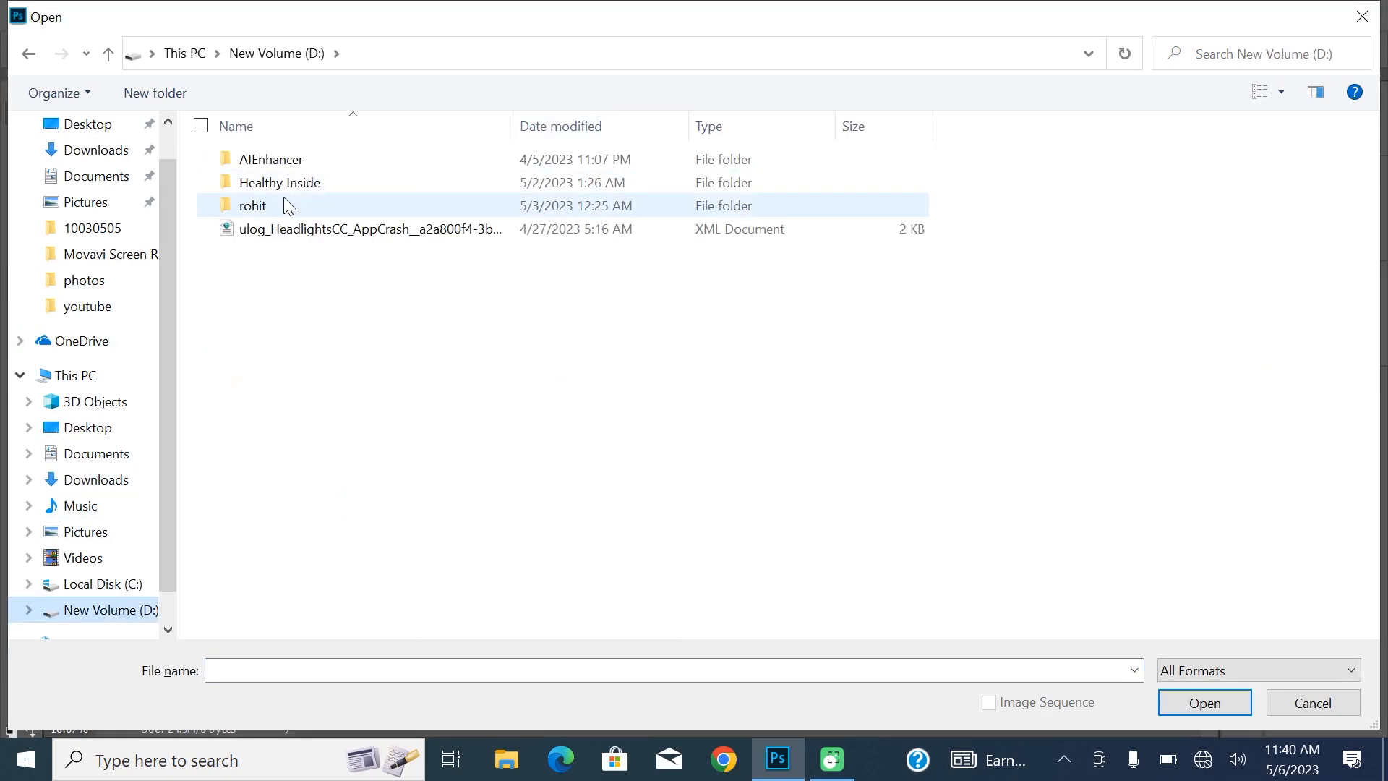
double_click(285, 203)
double_click(284, 371)
click(240, 376)
double_click(240, 376)
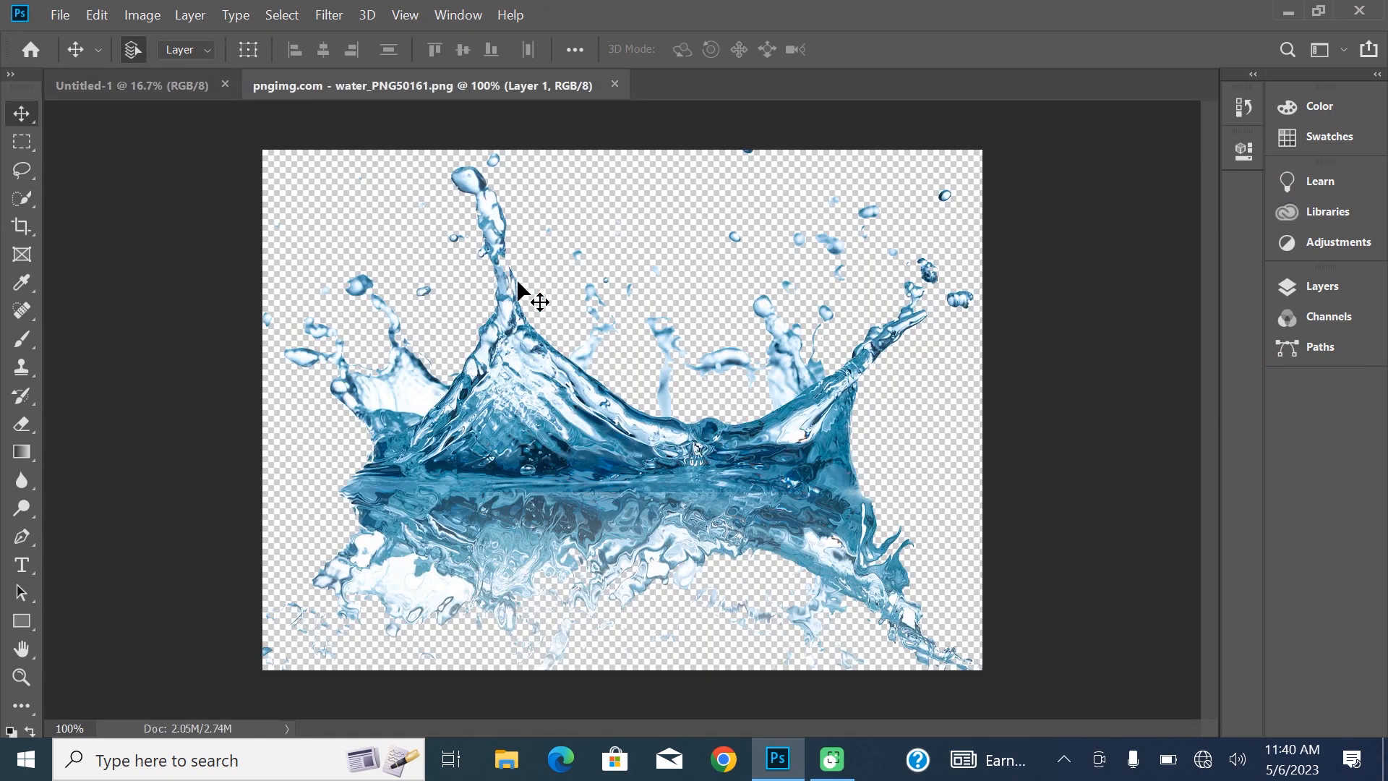
Unlock the Background layer of Untitled-1 and add a new empty layer above it.
click(123, 87)
click(1313, 282)
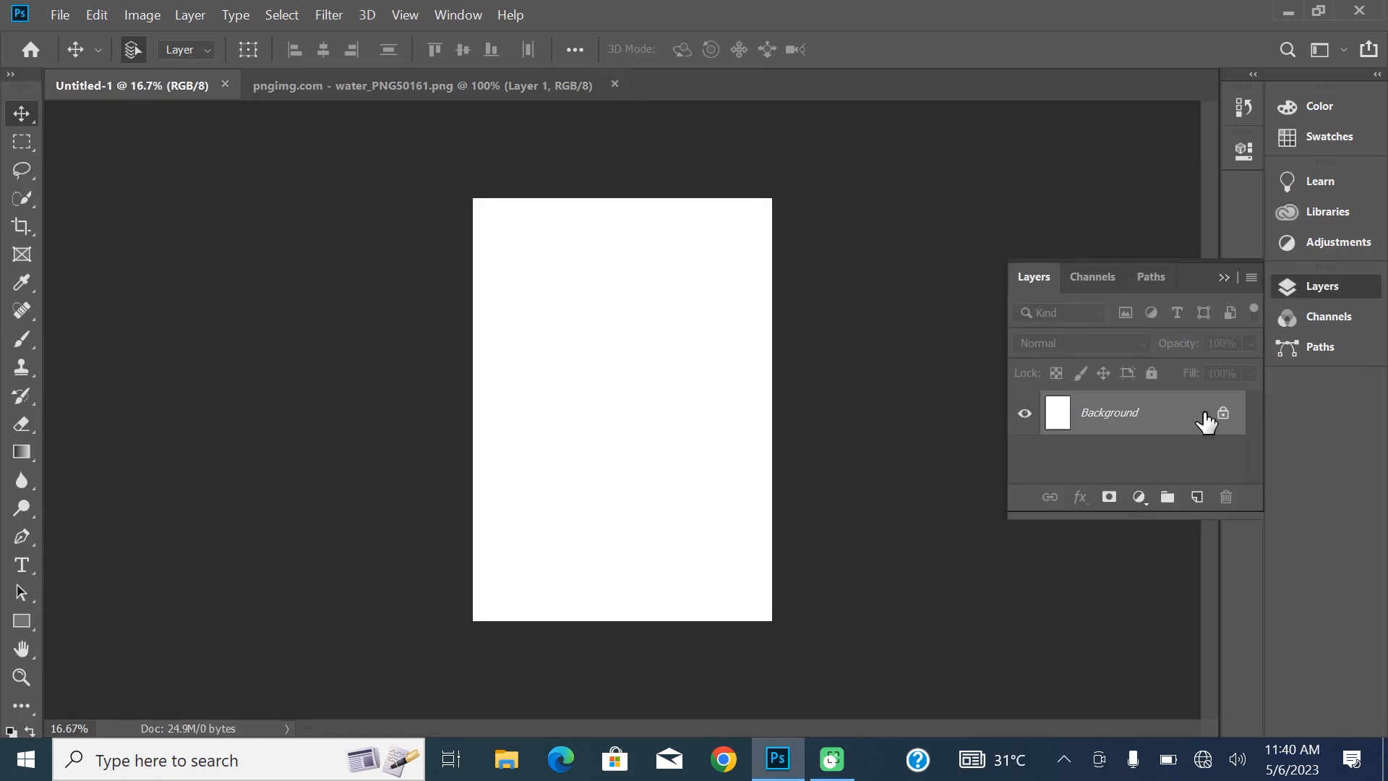
click(1229, 414)
click(1197, 496)
Draw a light grey rectangle without stroke over the whole canvas, about 2558 by 3595 px.
click(23, 621)
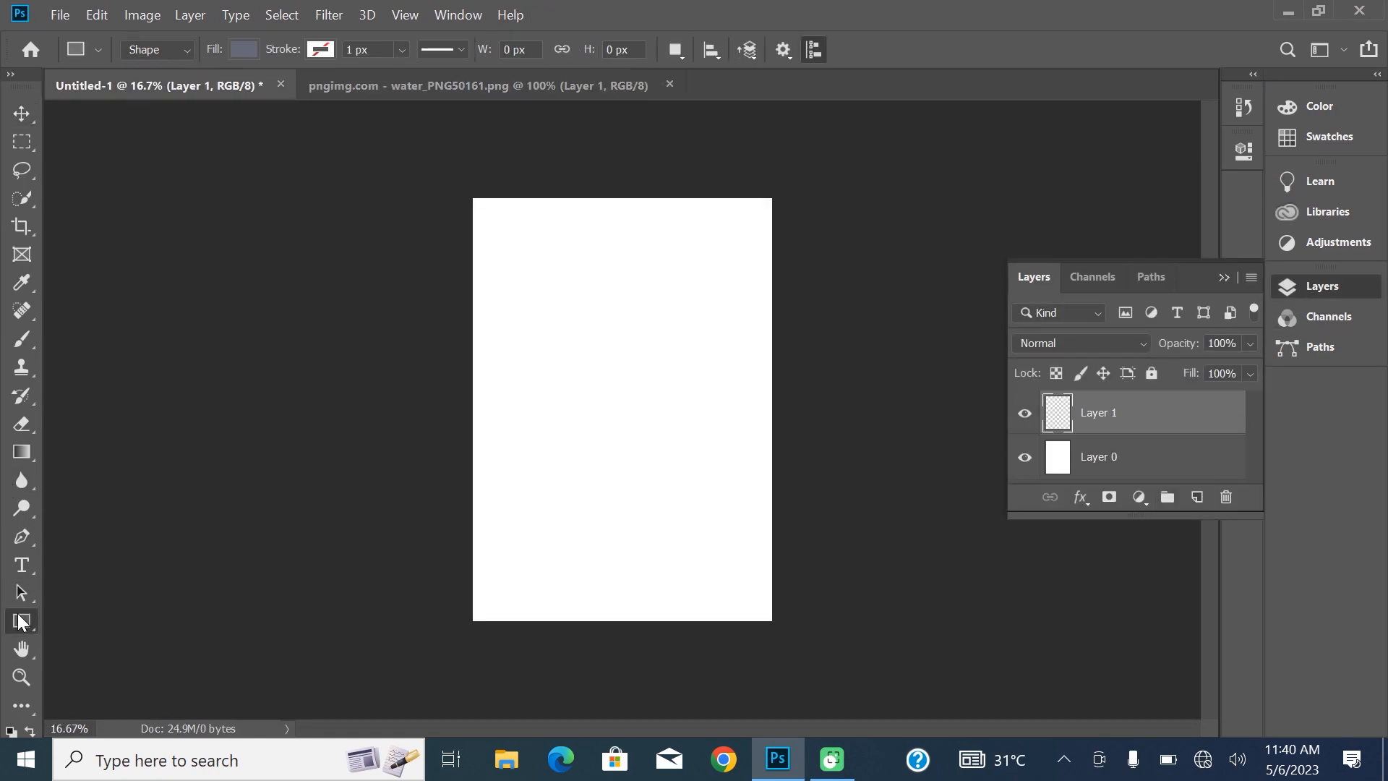
right_click(22, 622)
click(129, 620)
click(245, 48)
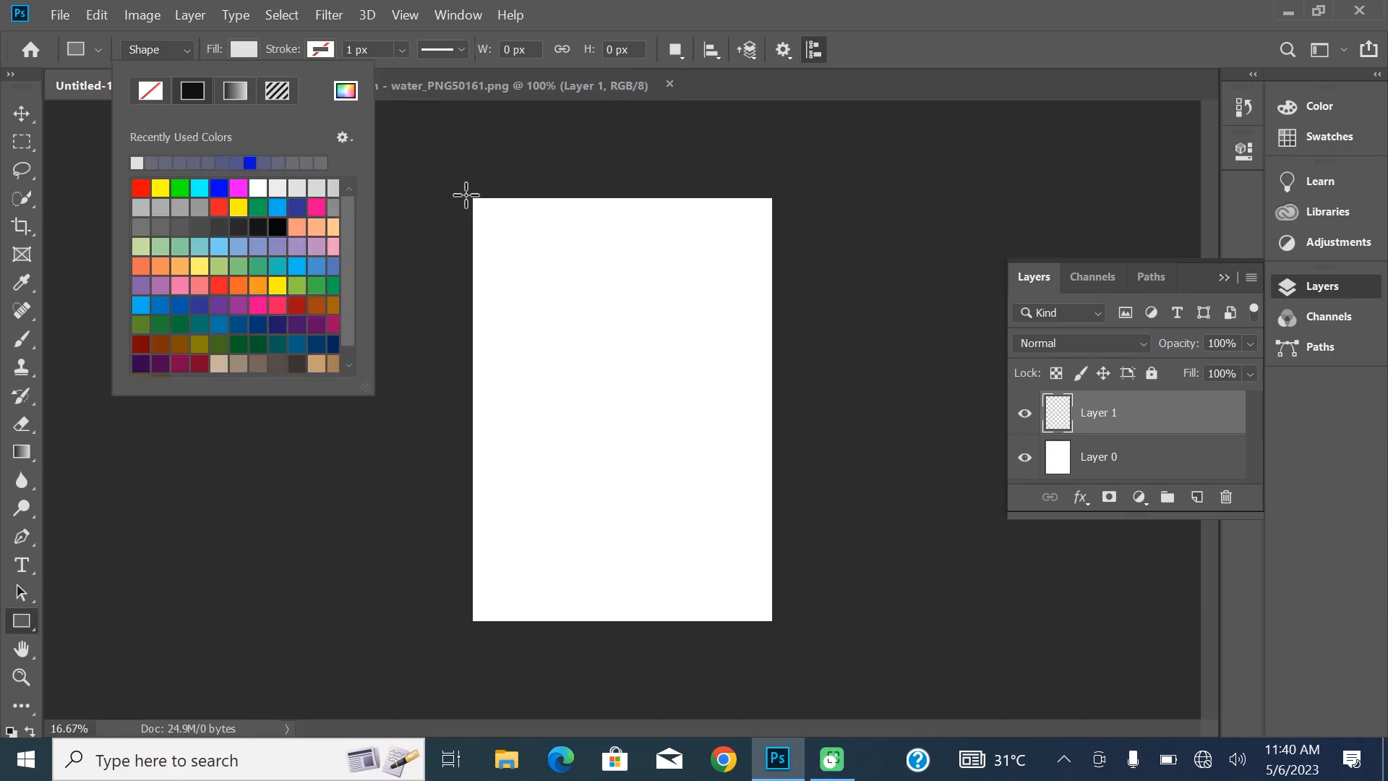
drag(469, 194, 776, 626)
click(1181, 142)
Check the grey rectangle layer by toggling its visibility, and rasterize it.
click(1291, 292)
click(1290, 291)
click(1025, 415)
click(1025, 415)
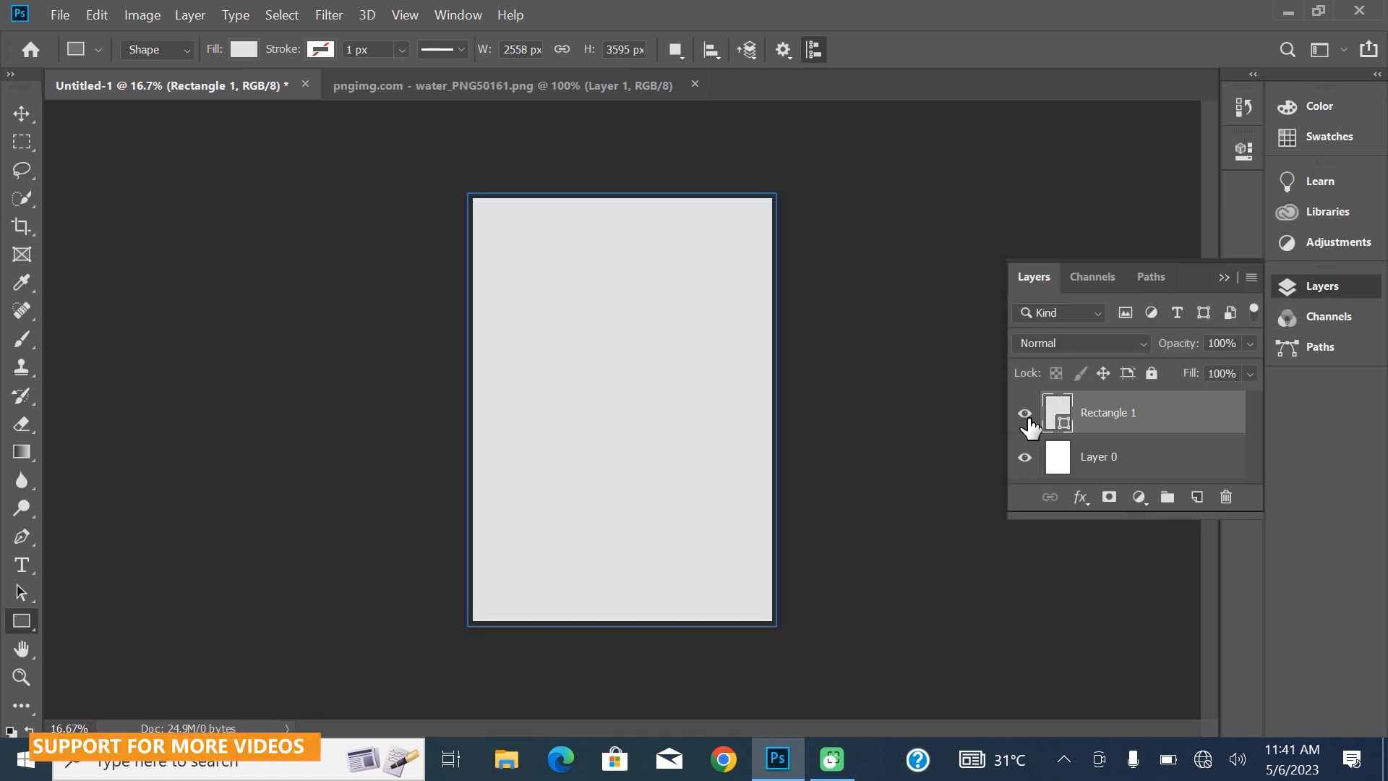
right_click(1135, 422)
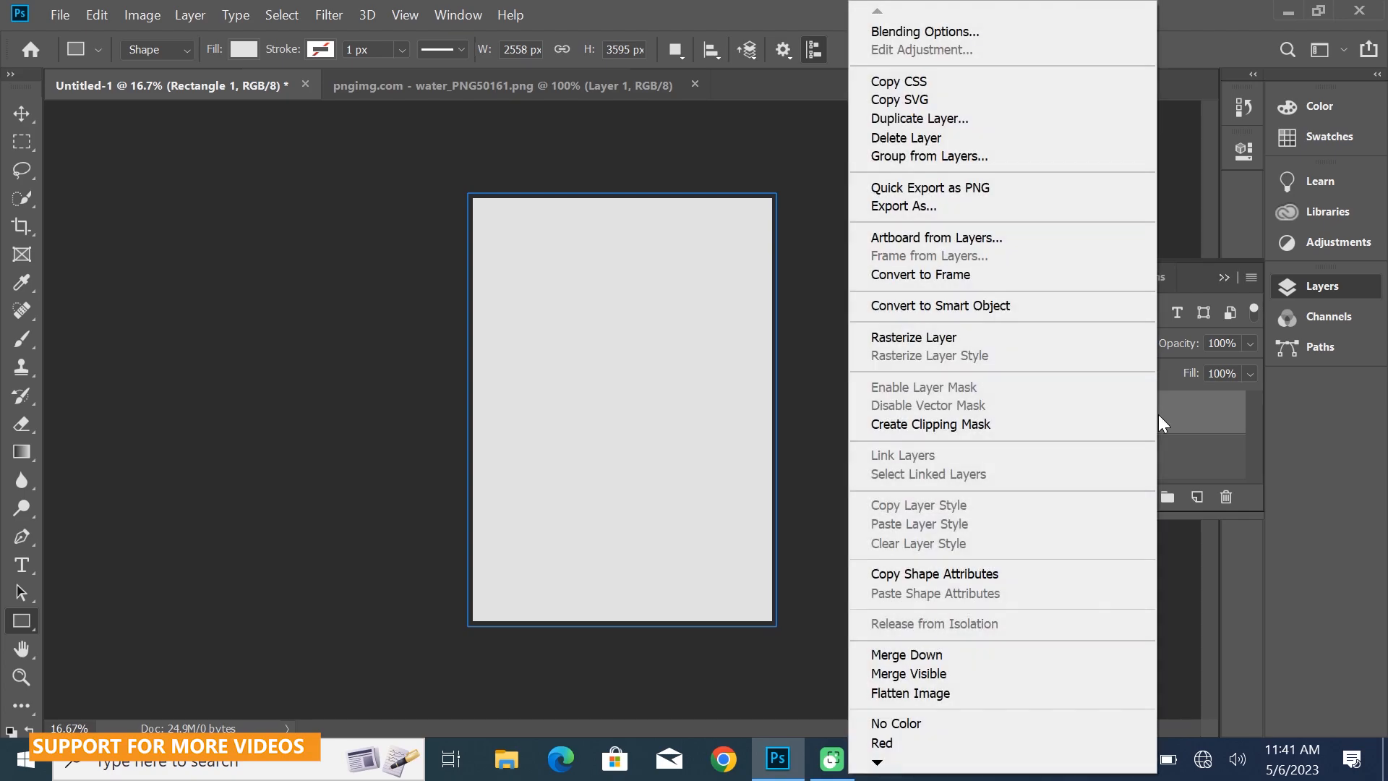
click(965, 337)
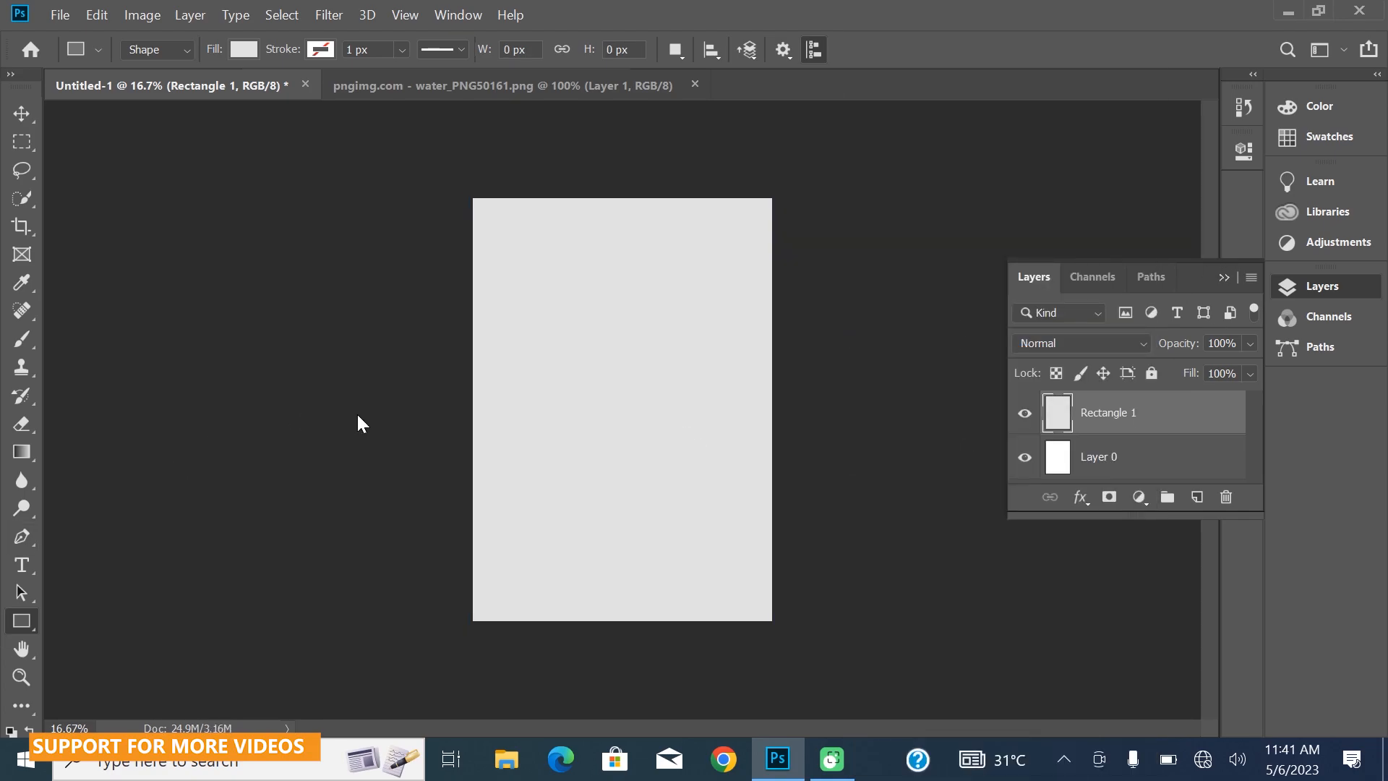
Open the brush stroke images pngwing.com (6), (10), (11) and (19) together.
key(ctrl+o)
click(483, 354)
ctrl+click(873, 529)
ctrl+click(953, 383)
ctrl+click(1031, 393)
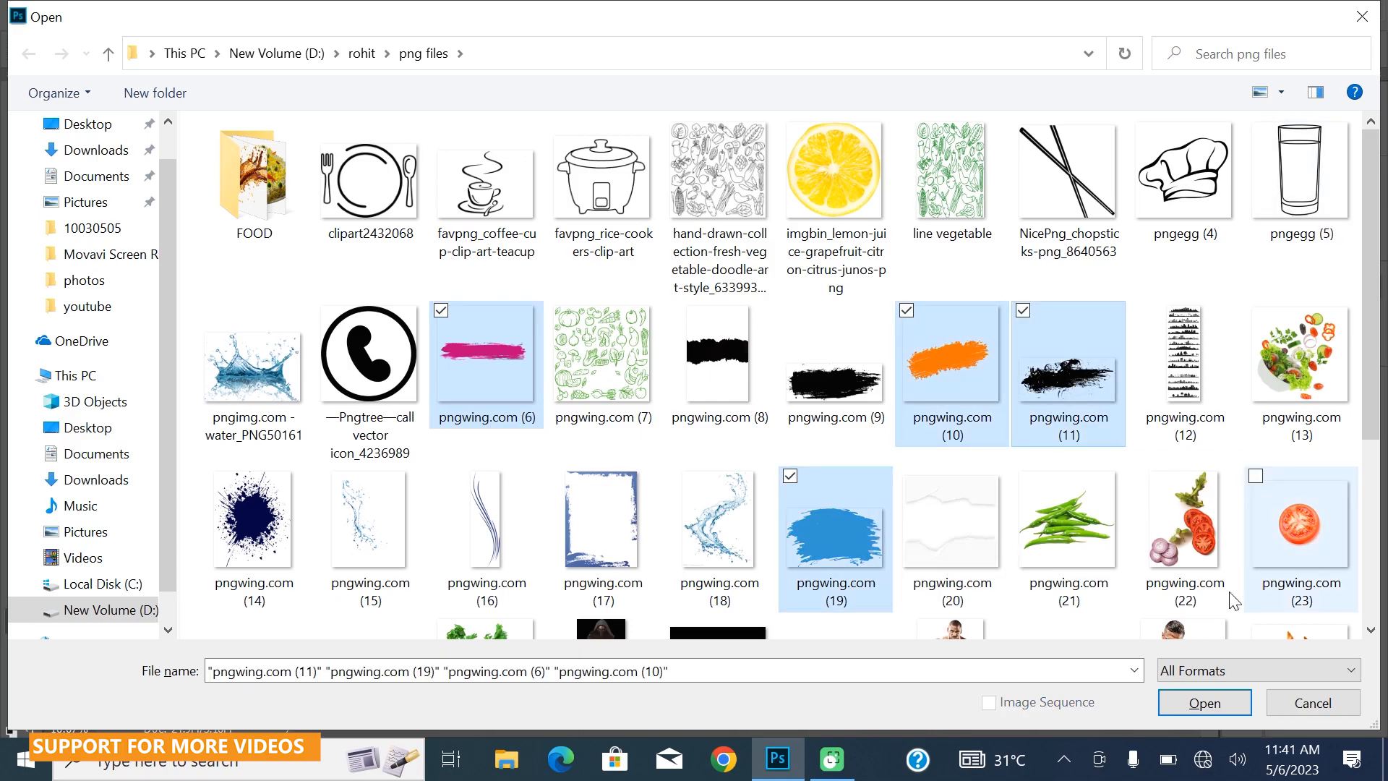
click(1221, 704)
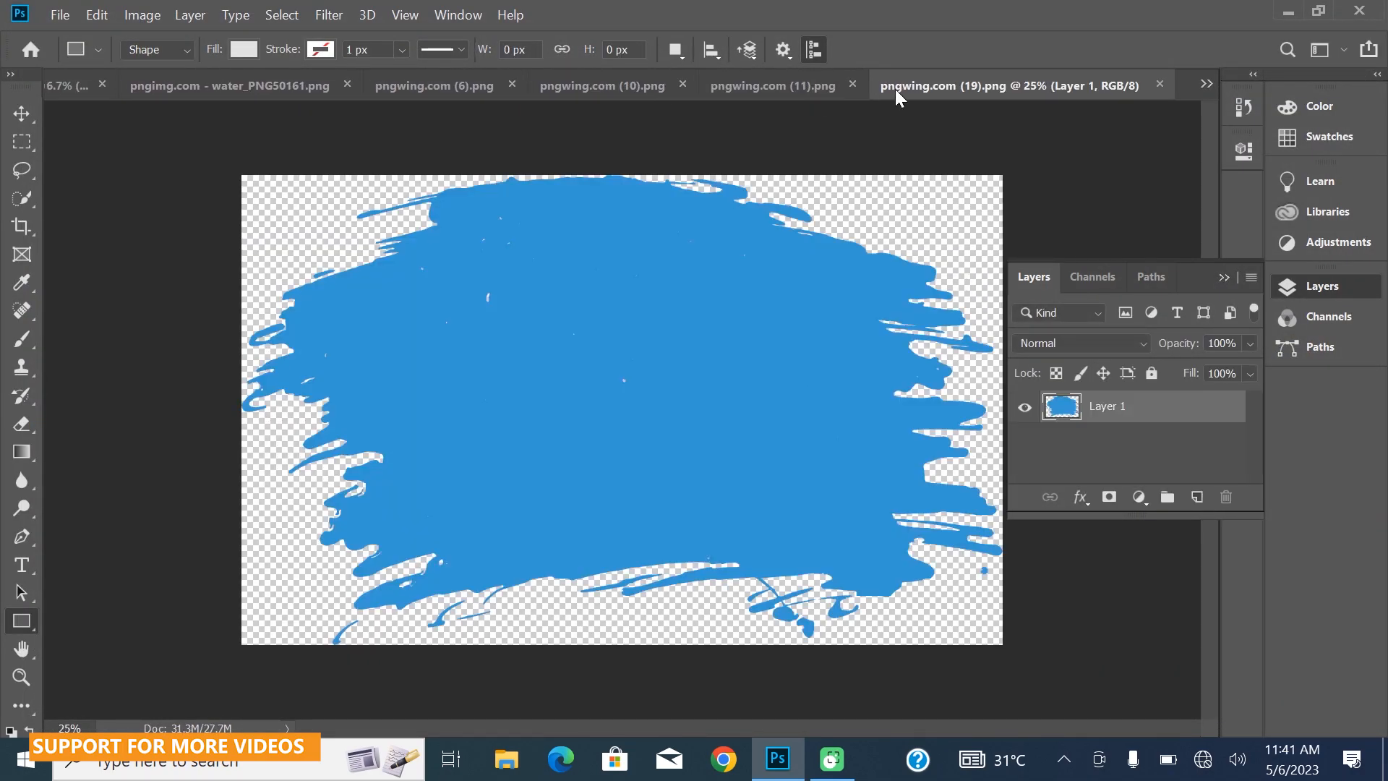
Undock the blue brush, magenta brush and water images into floating windows, and close the water image.
drag(891, 89, 840, 193)
drag(492, 83, 506, 132)
drag(370, 97, 363, 158)
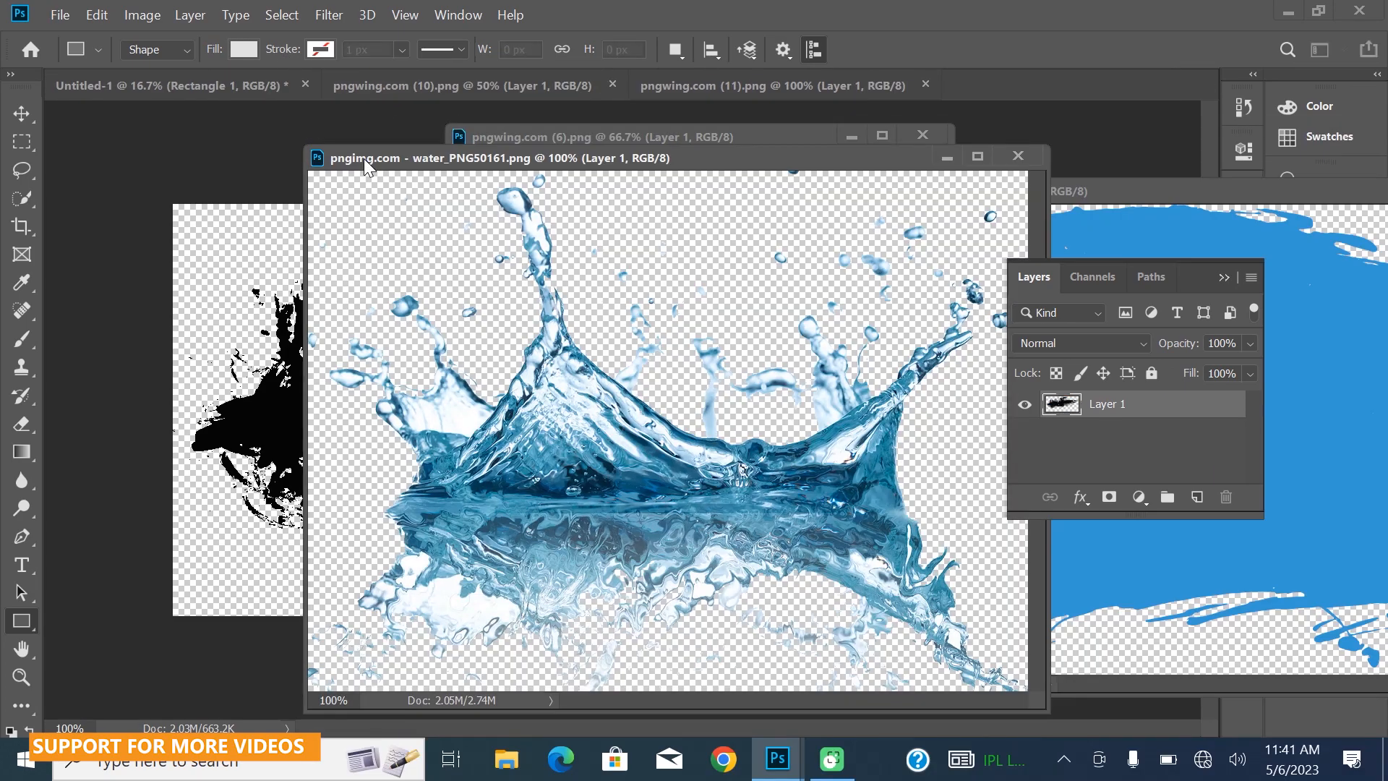
click(1029, 153)
Undock the black and orange brush images into floating windows and place the orange one beside the poster canvas.
drag(779, 79, 653, 128)
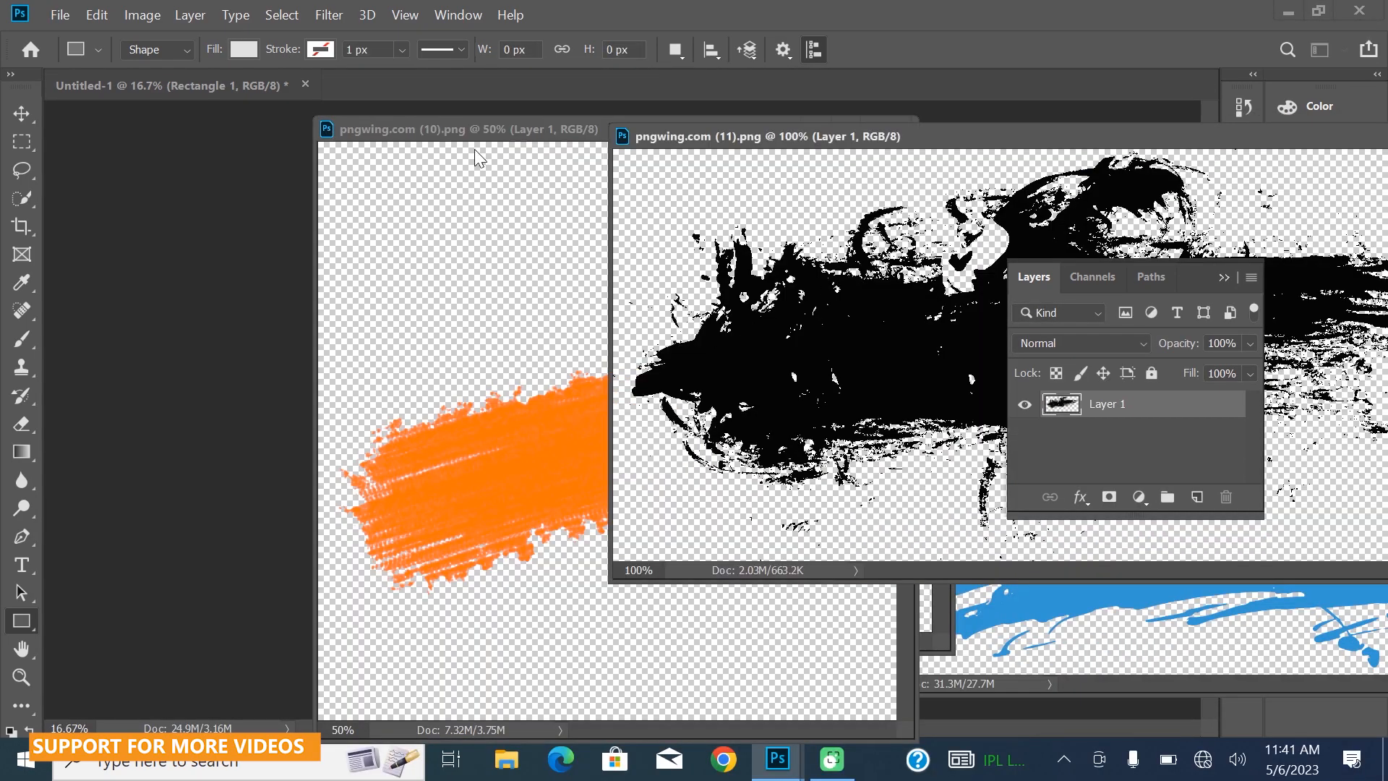
click(187, 81)
drag(447, 126, 193, 271)
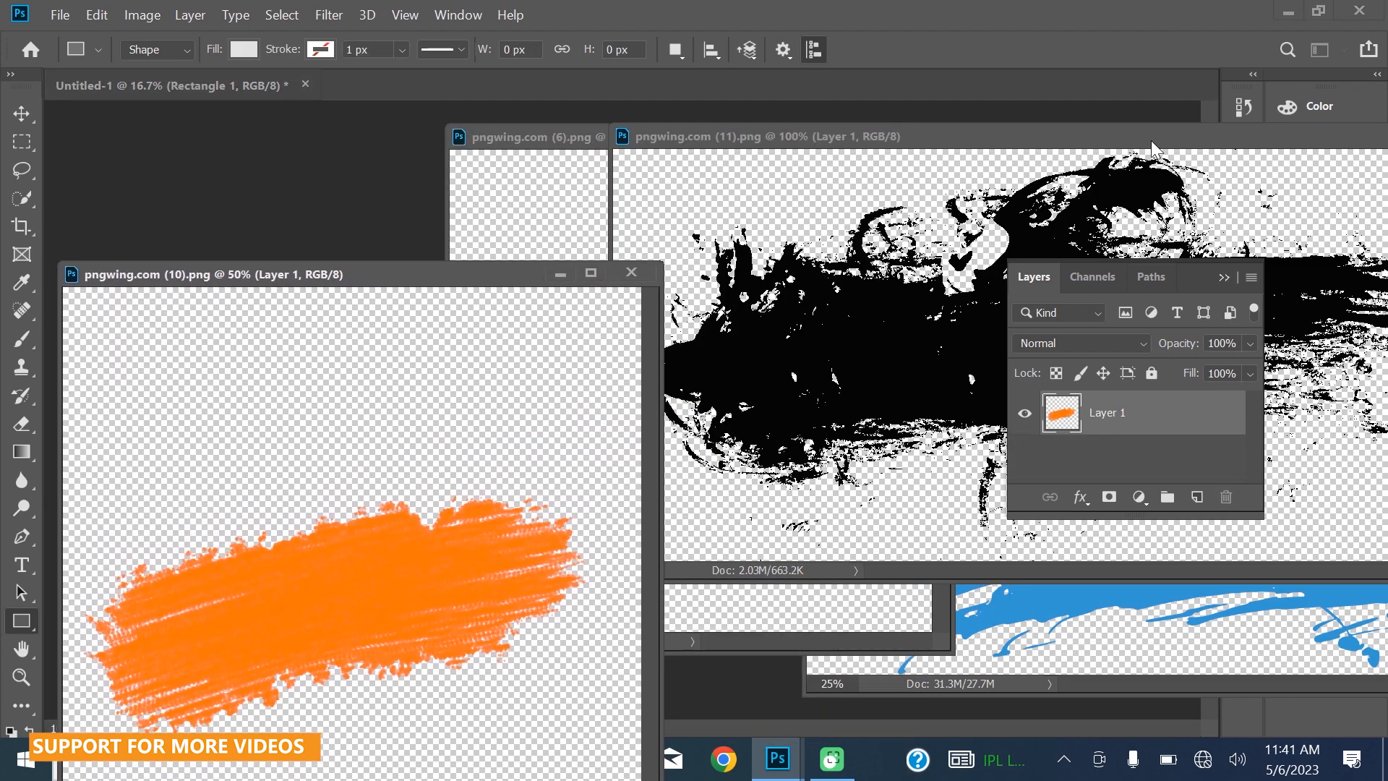
Close the black, magenta and blue brush images, keeping the orange brush image open.
drag(1152, 141, 701, 210)
click(1050, 203)
click(922, 136)
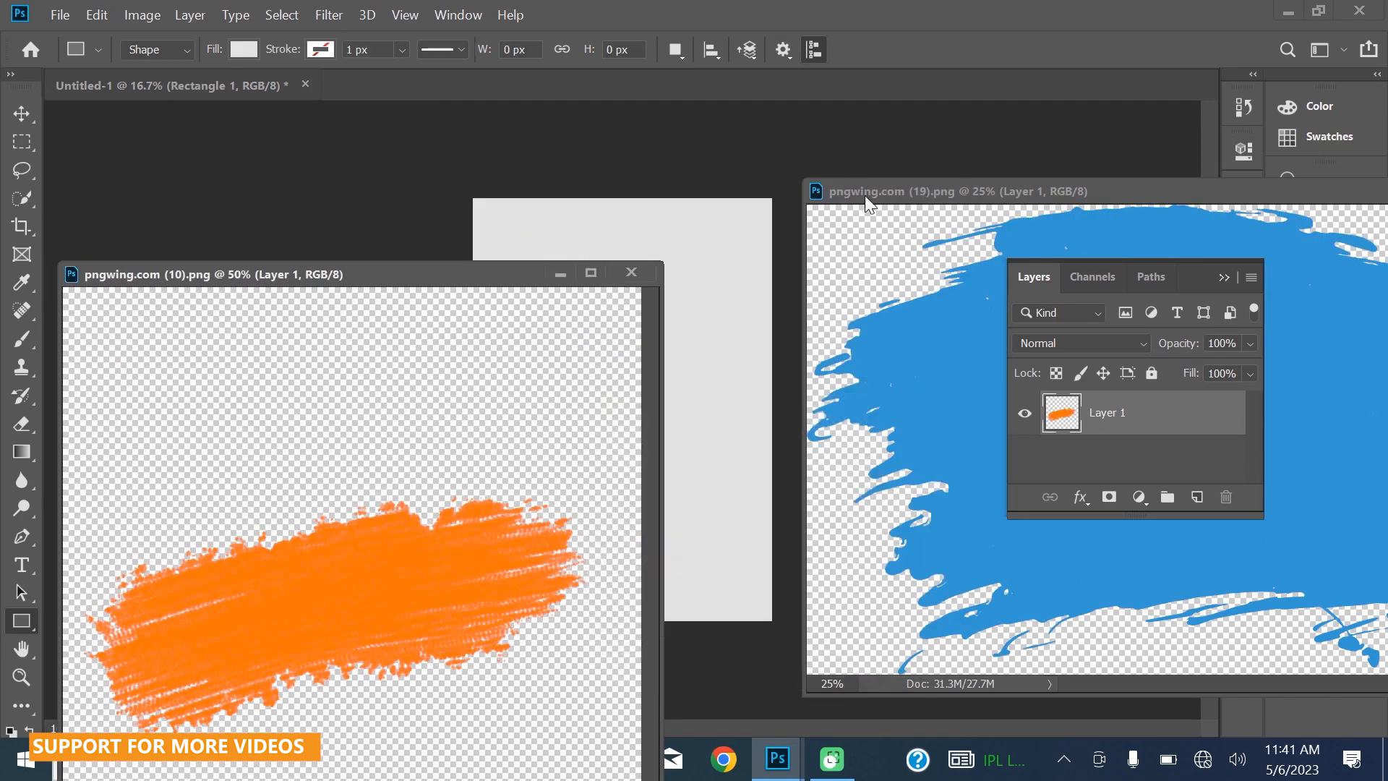
drag(886, 193, 604, 228)
click(1286, 223)
Copy the orange brush stroke onto the Untitled-1 canvas and close its source image.
key(v)
mouse_move(456, 289)
mouse_down()
mouse_move(690, 434)
mouse_move(551, 425)
mouse_up()
click(630, 272)
Transform the orange brush stroke to 268.19% width and 405.37% height, rotated about 41°, so it fills the poster's lower part.
key(ctrl+t)
drag(623, 410, 646, 492)
drag(558, 534, 730, 631)
drag(662, 602, 657, 539)
drag(619, 645, 732, 743)
drag(503, 614, 411, 691)
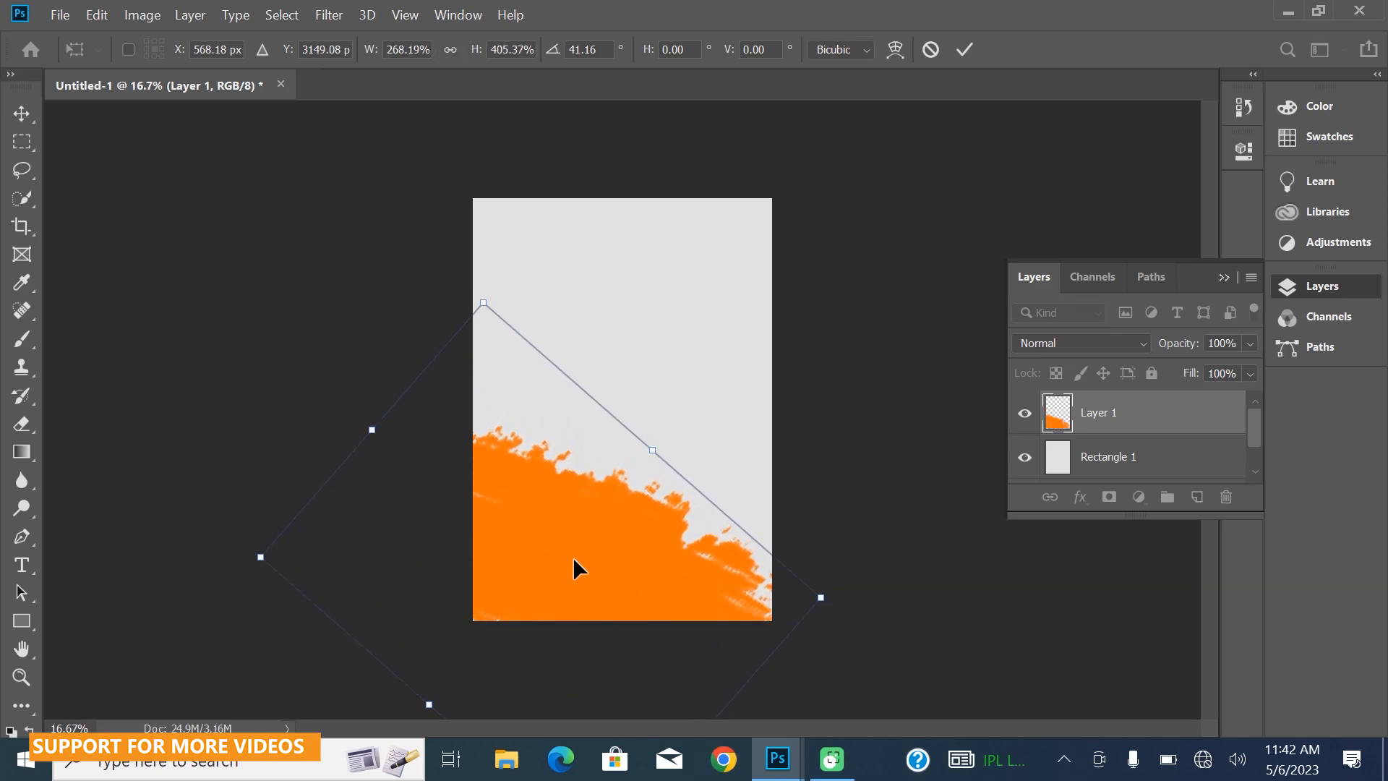
mouse_move(585, 513)
mouse_down()
mouse_move(579, 487)
mouse_move(598, 497)
mouse_up()
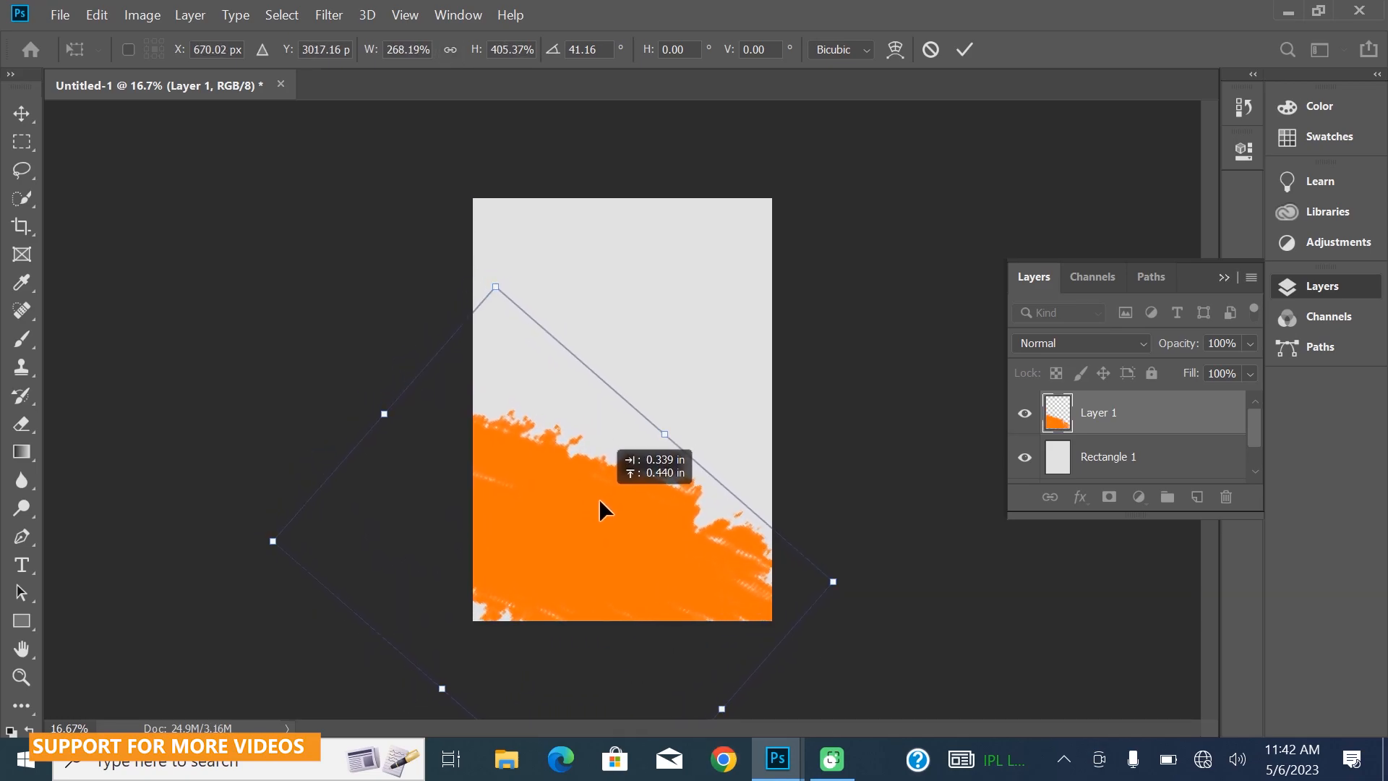
click(964, 49)
Open pngwing.com (7), the green vegetable pattern, and undock it into a floating window.
key(ctrl+o)
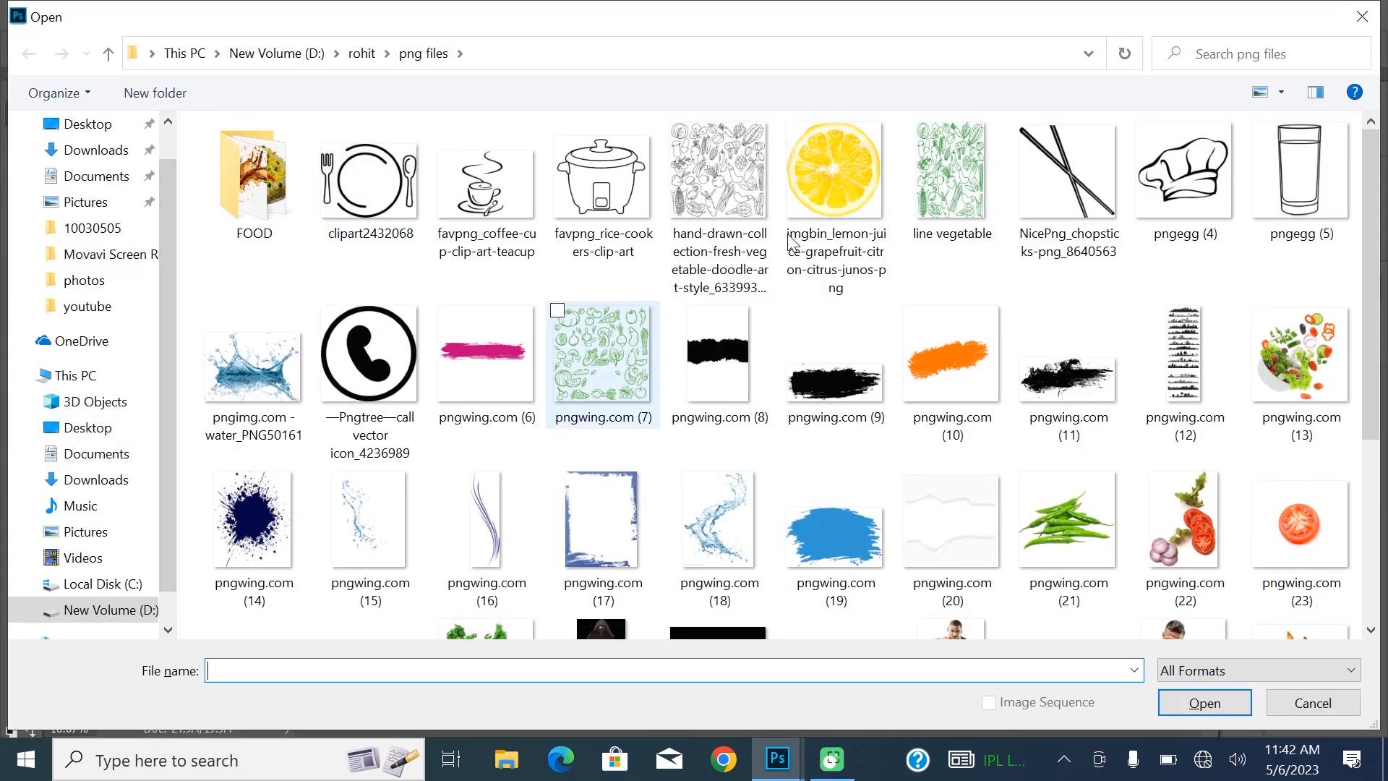
double_click(654, 310)
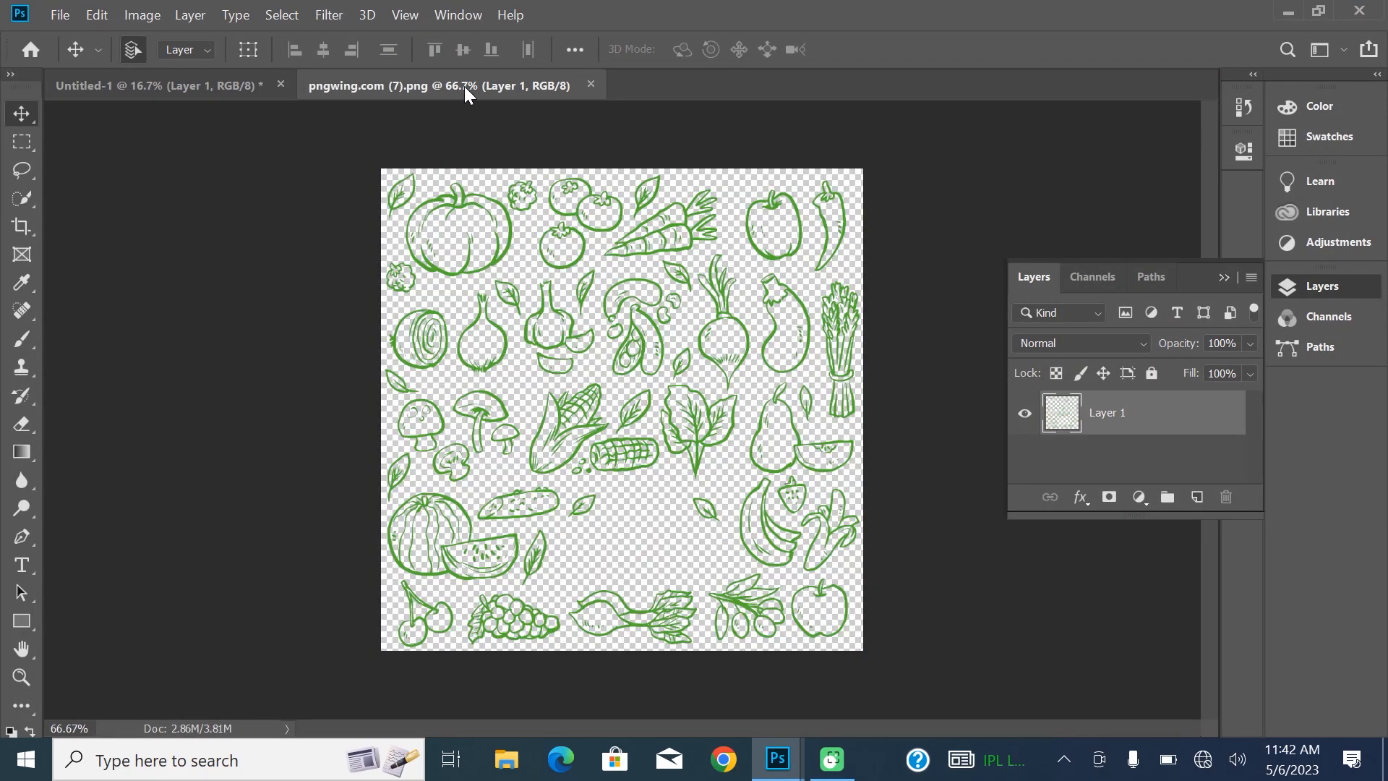
drag(466, 85, 579, 240)
Copy the green vegetable pattern onto the poster canvas and close its source image.
drag(576, 307, 567, 315)
drag(576, 236, 686, 265)
drag(637, 320, 542, 356)
click(964, 267)
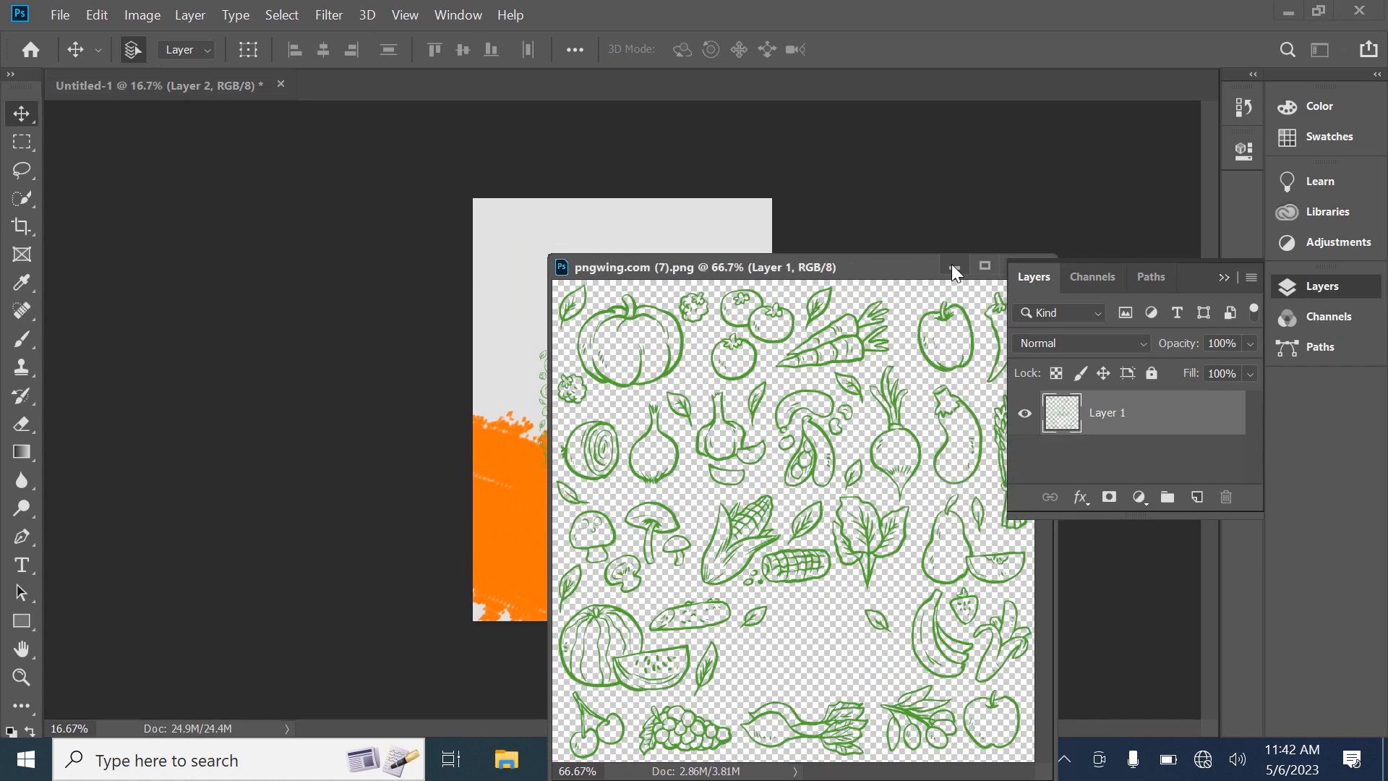
key(ctrl+w)
Stretch the vegetable pattern over the whole canvas and move the orange brush layer above it.
key(ctrl+t)
drag(654, 348, 770, 193)
drag(542, 335, 476, 340)
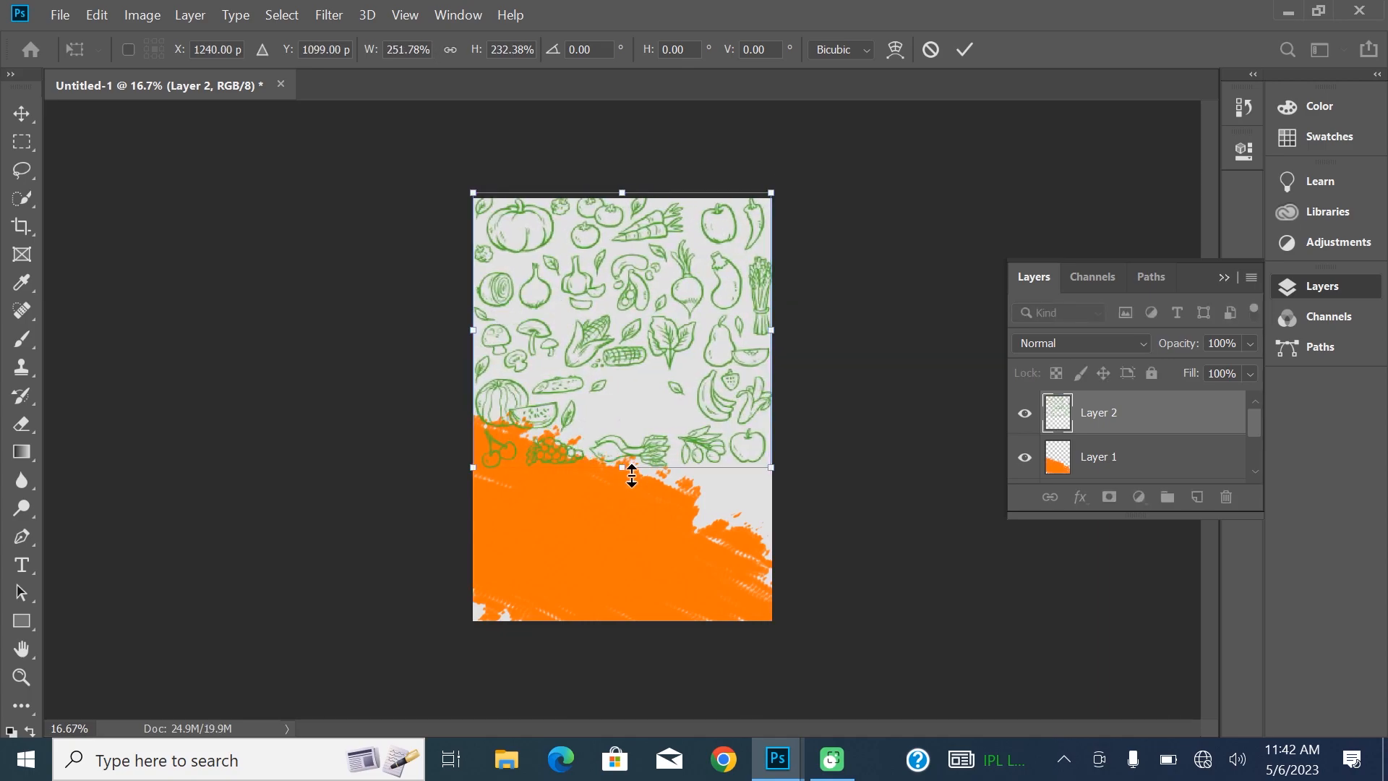
drag(631, 475, 622, 621)
click(965, 49)
mouse_move(1152, 455)
mouse_down()
mouse_move(1146, 403)
mouse_move(1150, 418)
mouse_up()
Try a 50% fill on the orange brush layer and undo it.
drag(1240, 374, 1186, 380)
text(50)
key(Return)
key(ctrl+z)
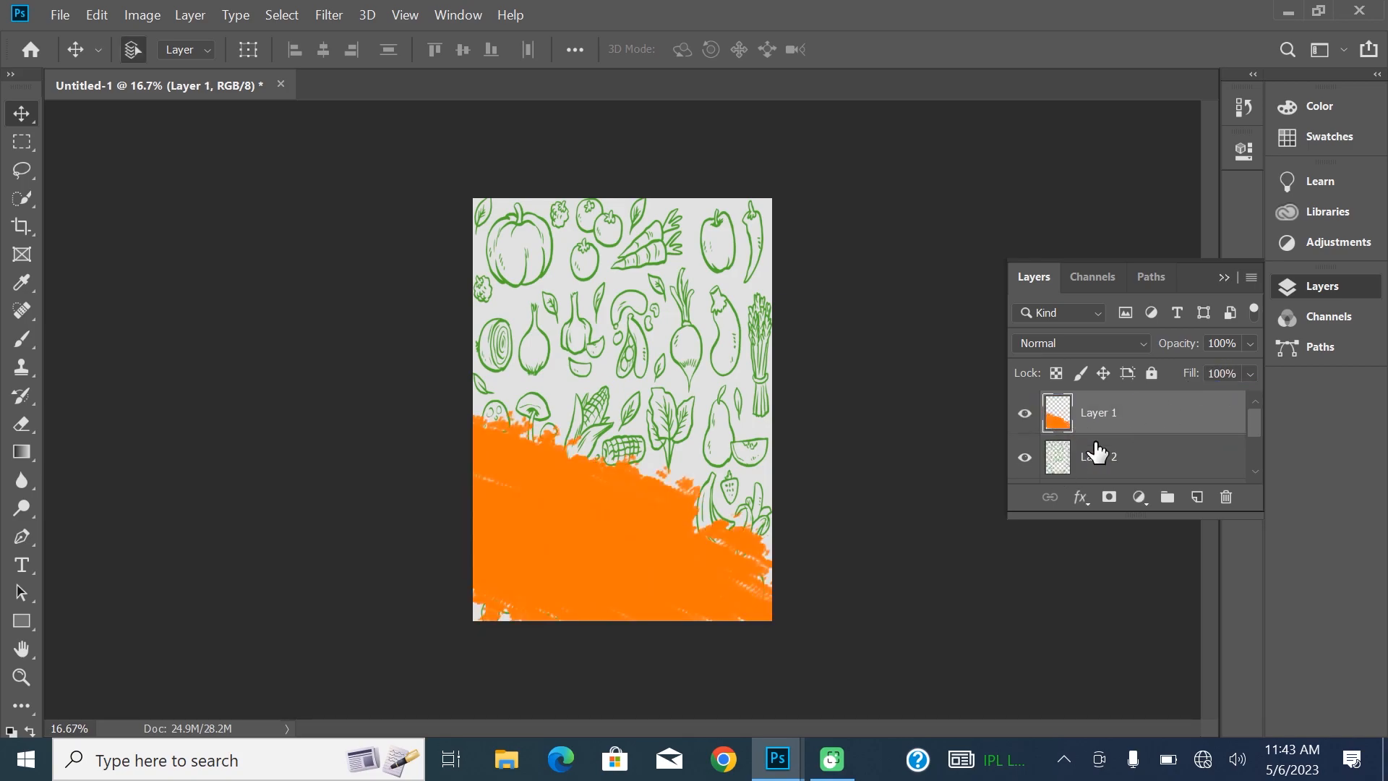
Set both the opacity and the fill of the vegetable pattern layer to 40%.
click(1097, 453)
text(40)
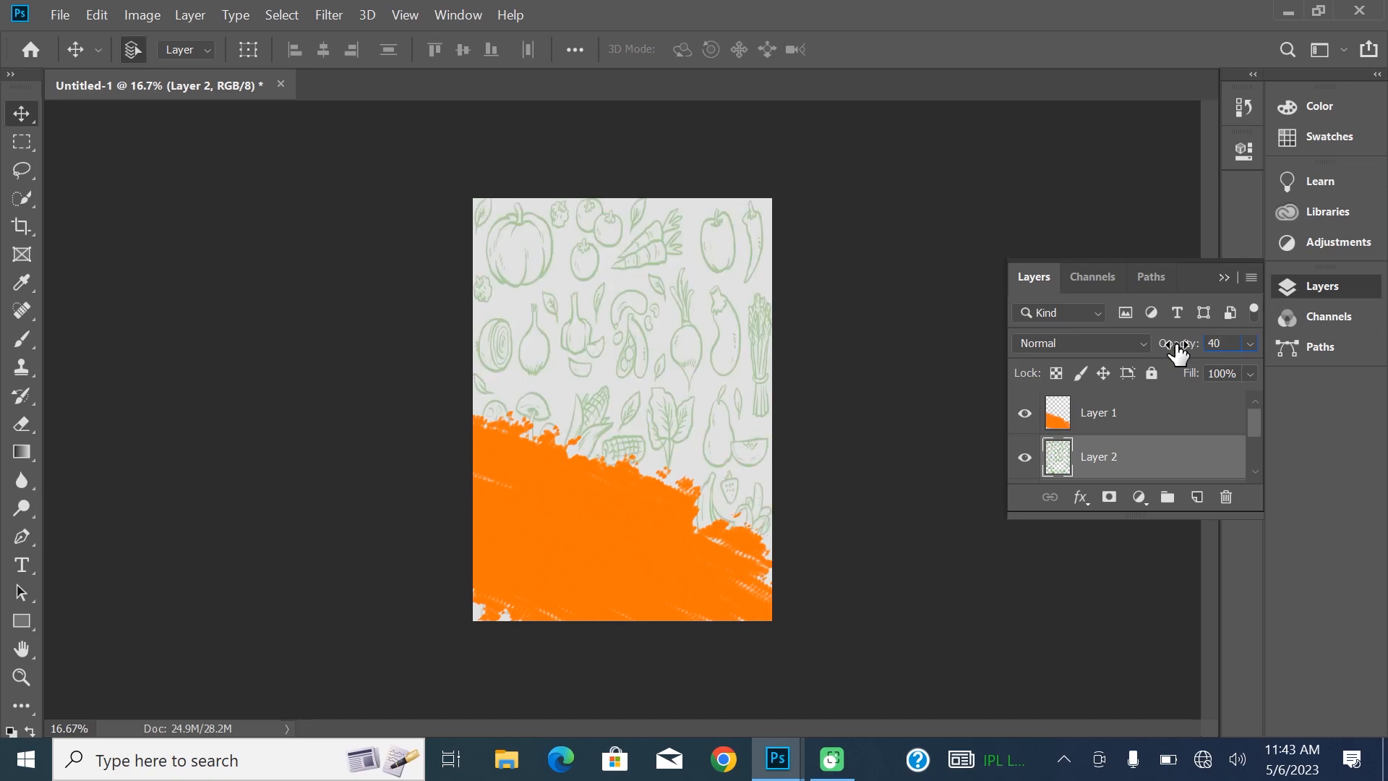
text(40)
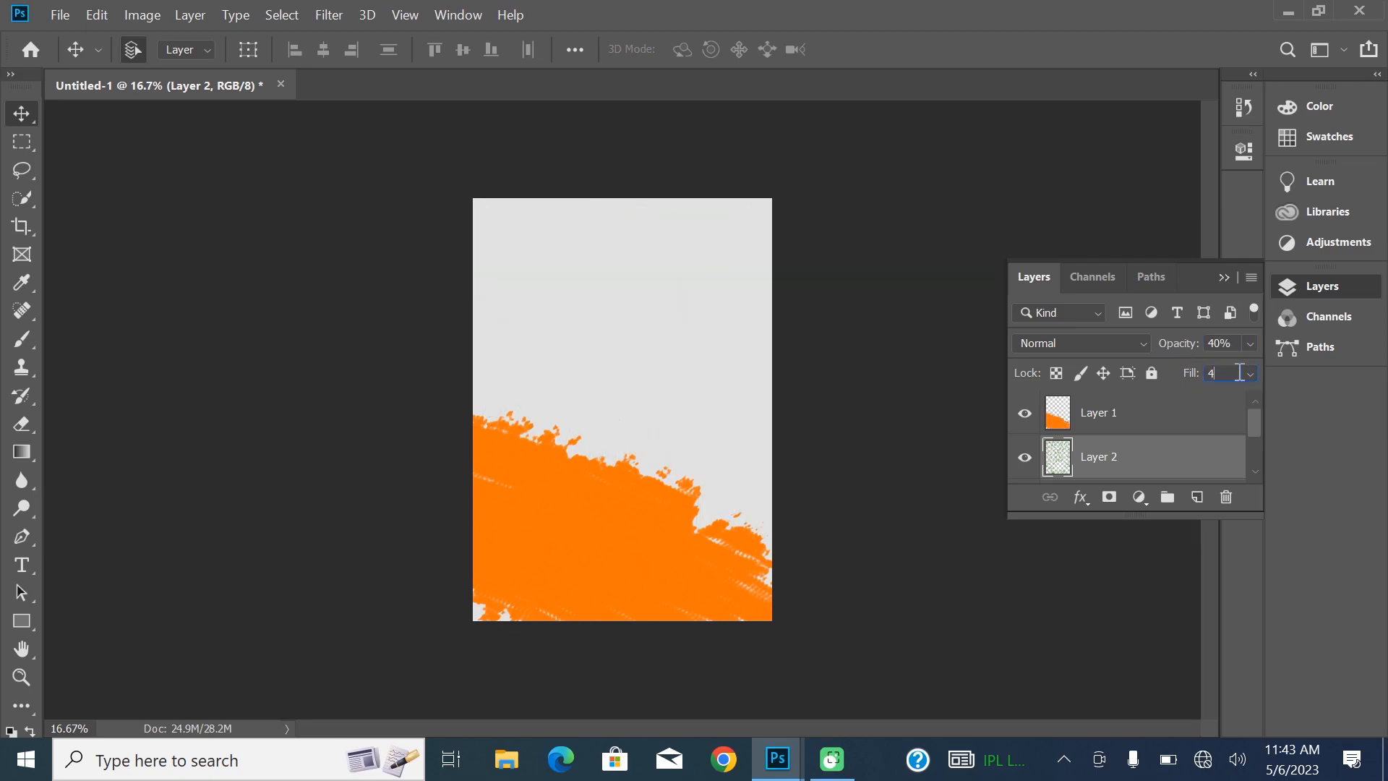
Adjust the orange brush layer's midtones with Color Balance levels of +42, +11 and -100.
key(alt+bracketleft)
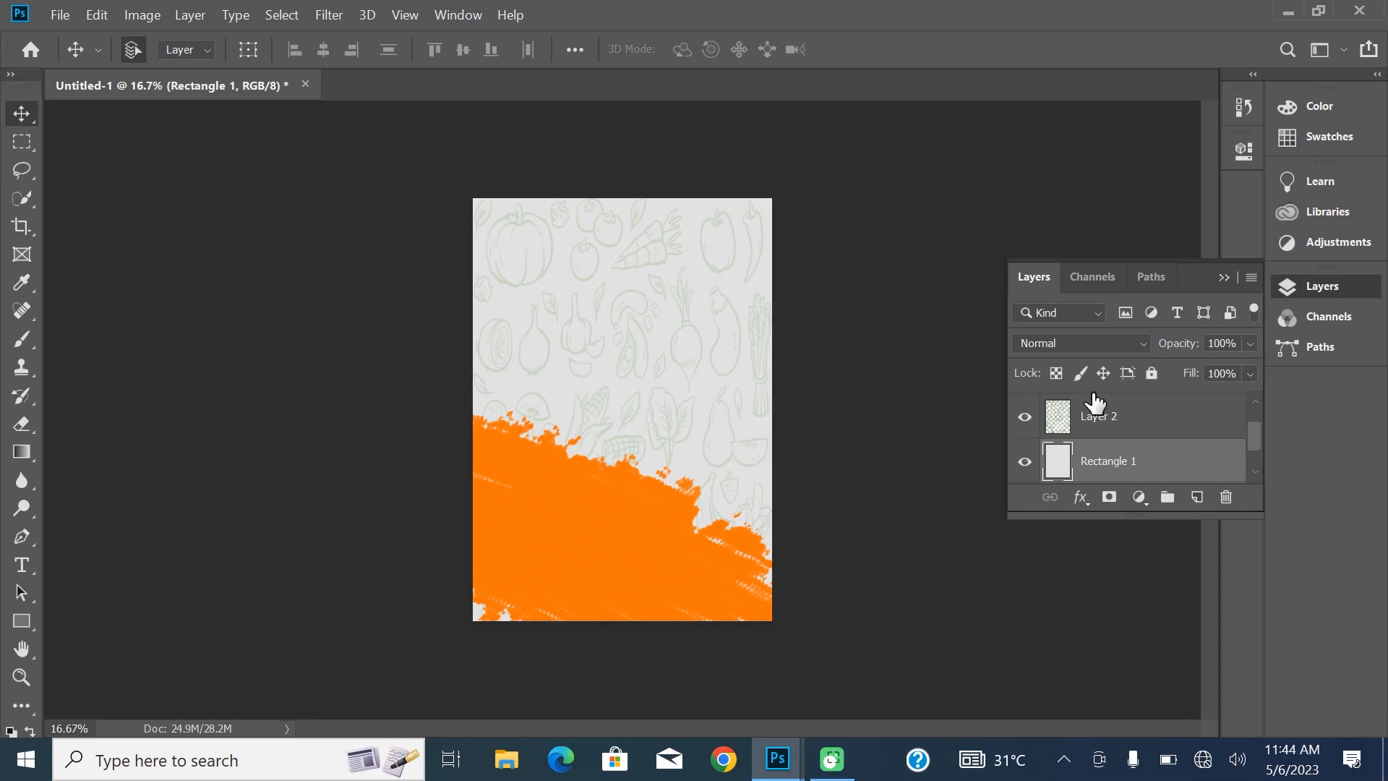
mouse_move(1256, 431)
mouse_down()
mouse_move(1256, 455)
mouse_move(1253, 405)
mouse_up()
click(1151, 417)
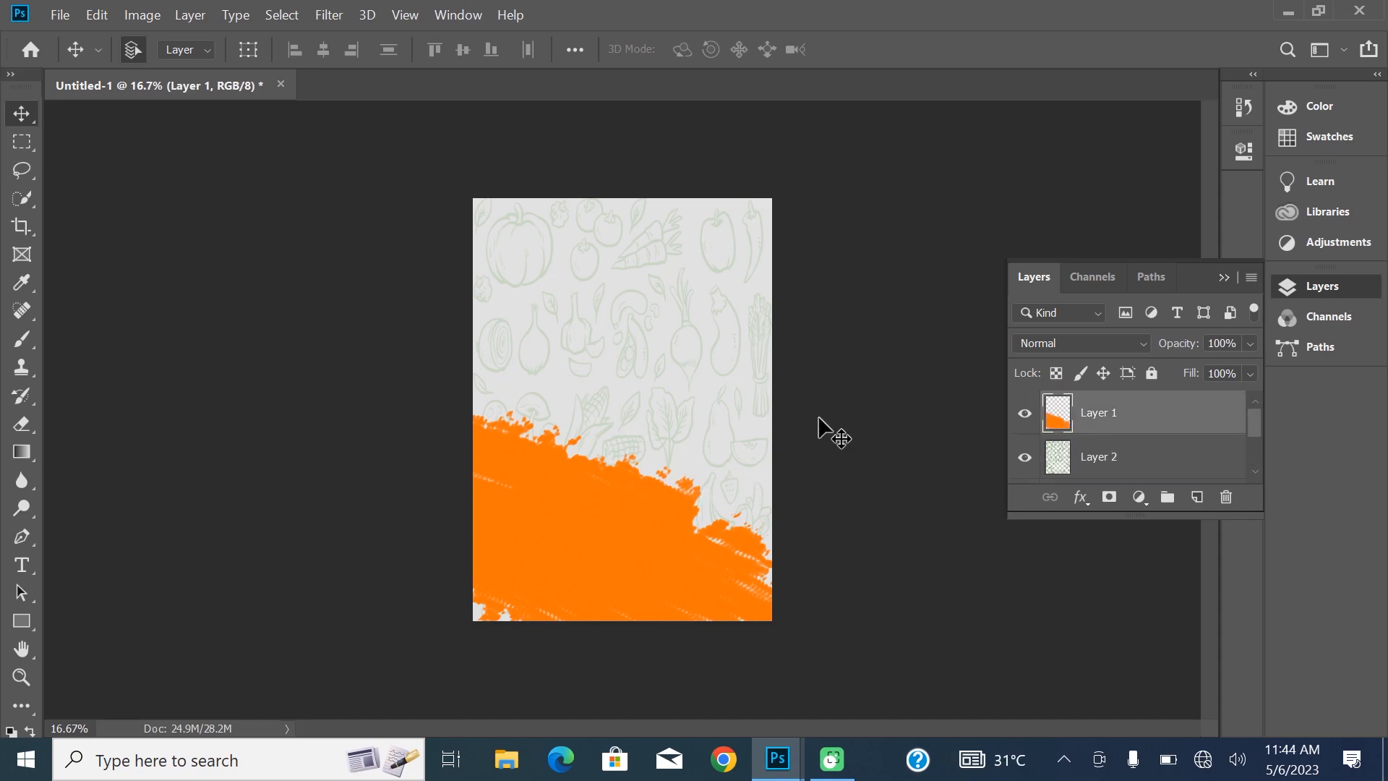
click(188, 15)
click(560, 212)
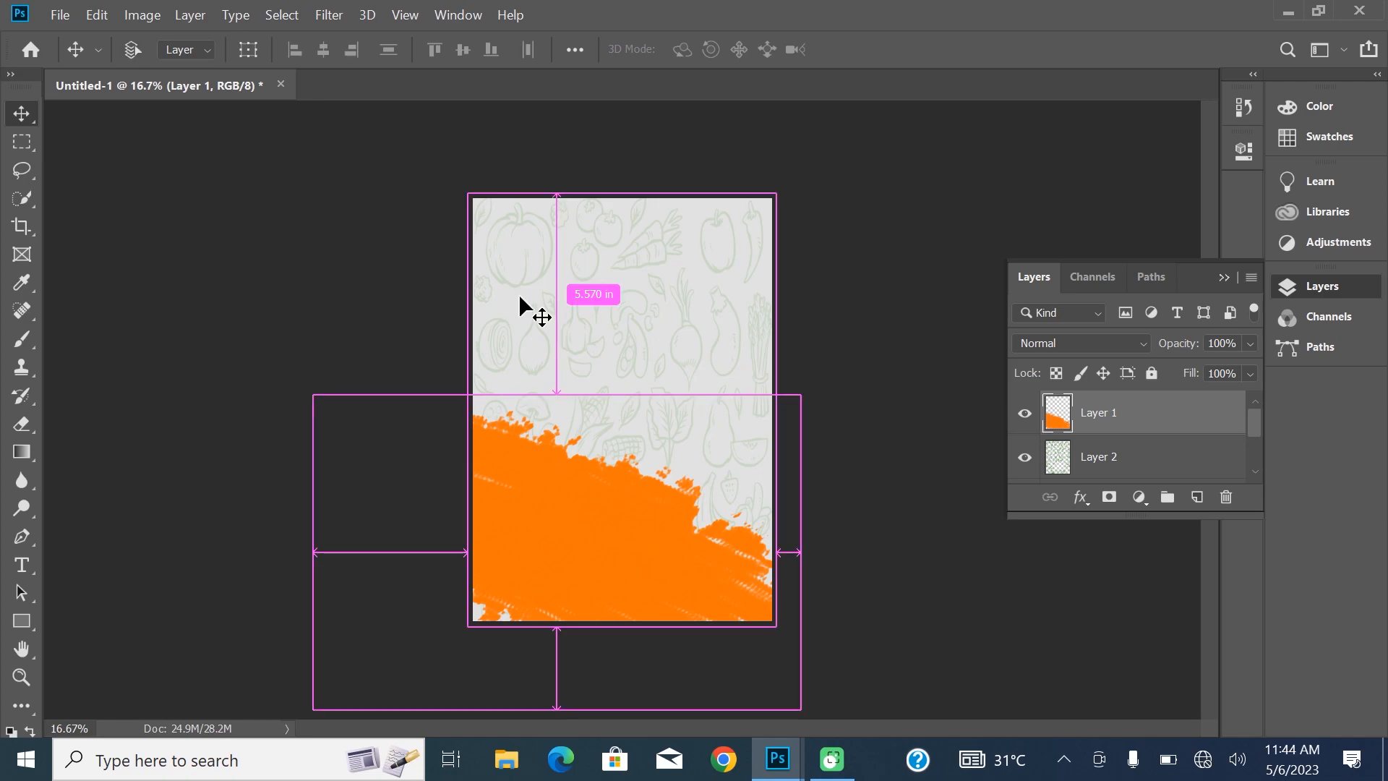
key(ctrl+b)
drag(642, 277, 479, 275)
drag(714, 256, 687, 227)
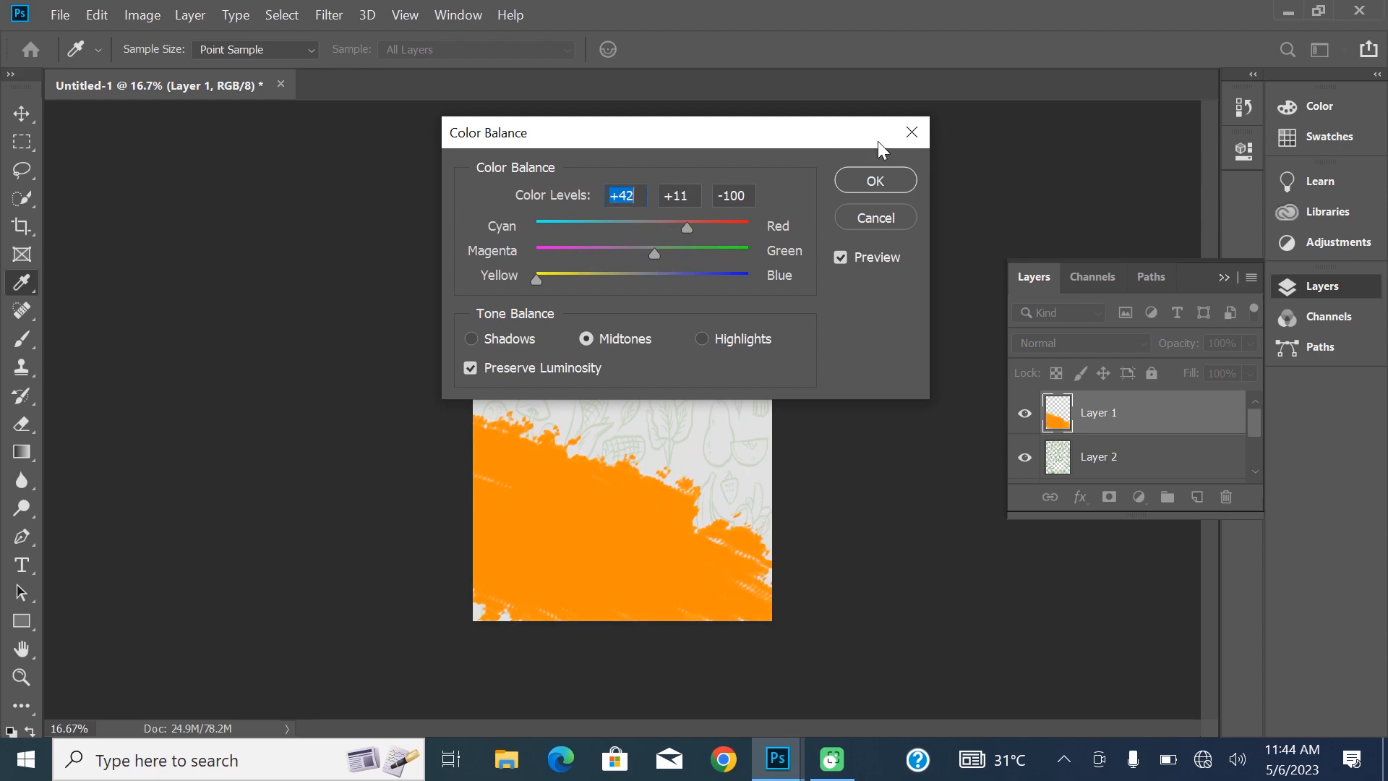
click(912, 132)
key(v)
click(845, 431)
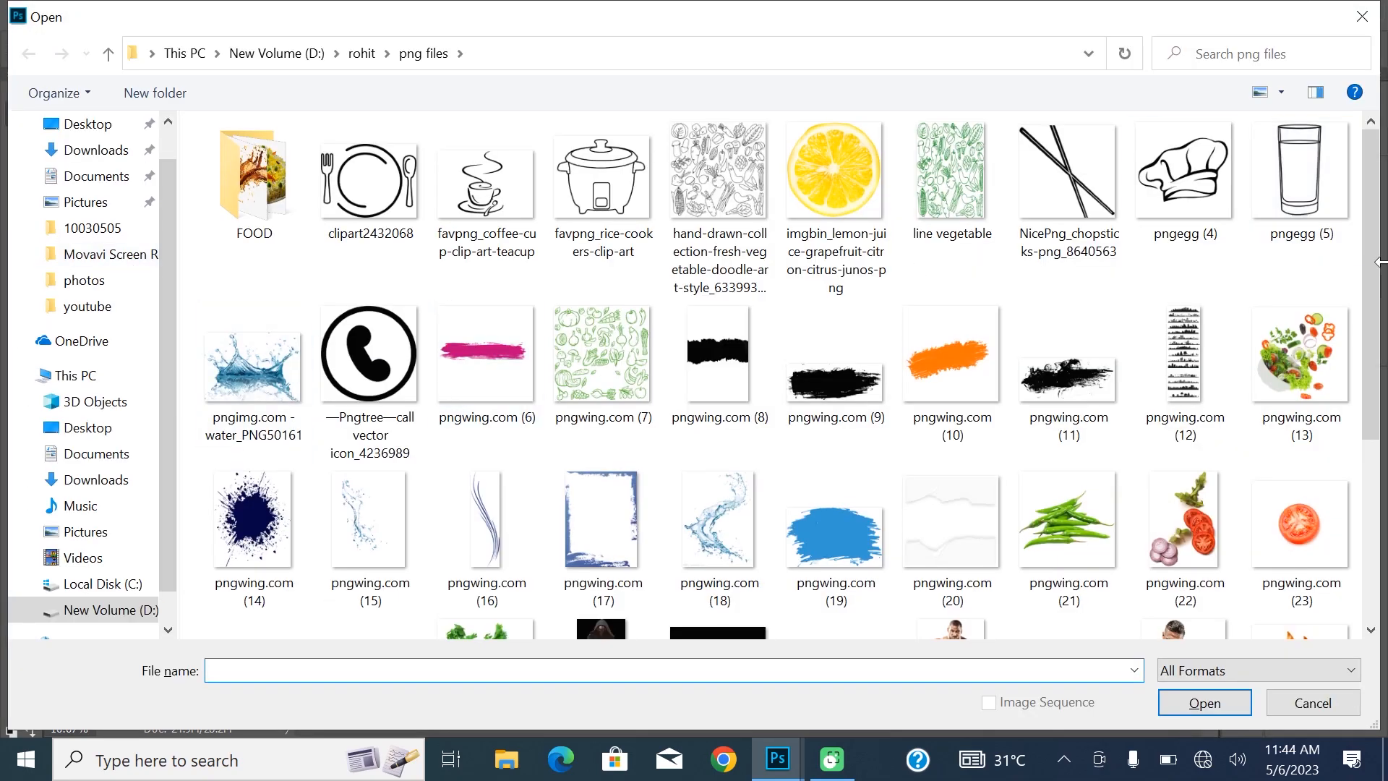
Open pngwing.com (33), copy its samosa plate onto the poster, and close the source image.
drag(1369, 261, 1374, 433)
double_click(1298, 402)
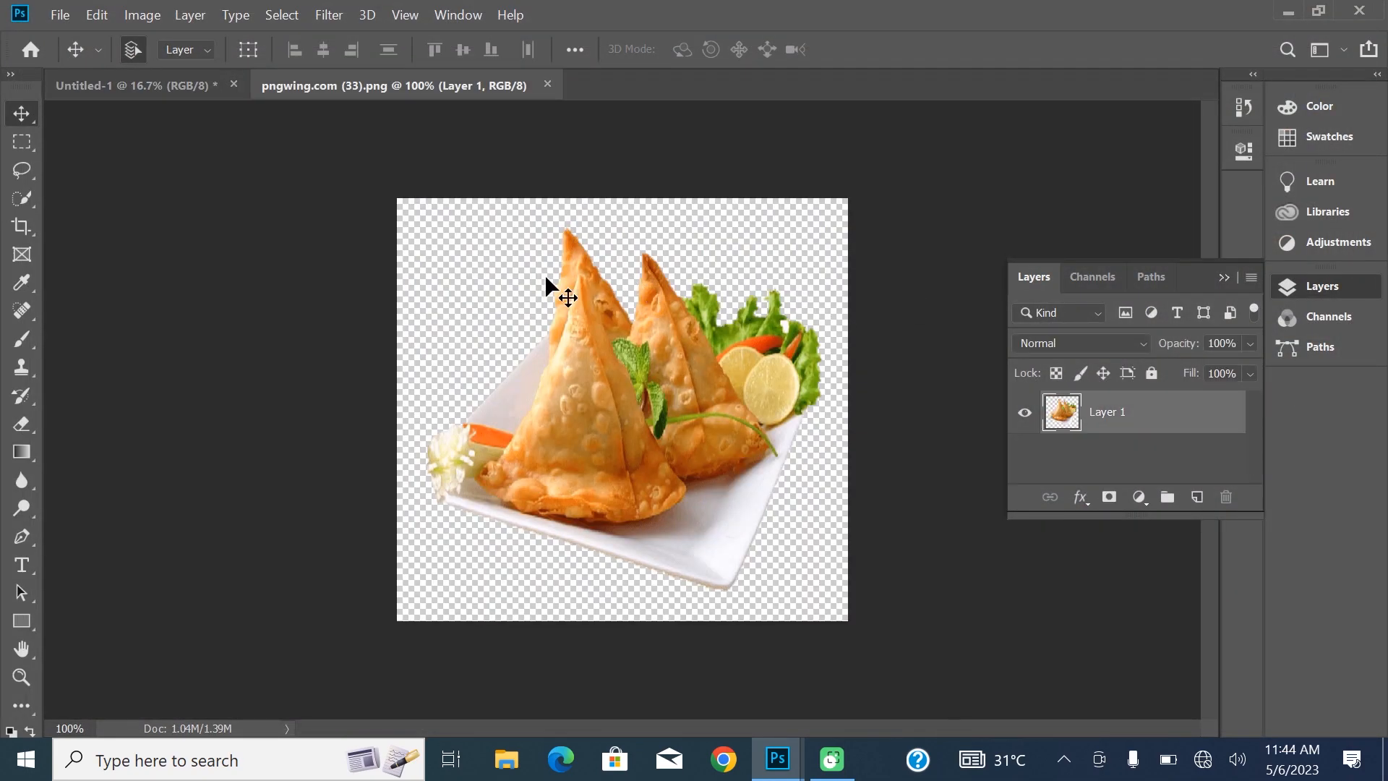
drag(632, 230, 866, 313)
drag(892, 480, 658, 519)
drag(860, 311, 717, 304)
click(957, 305)
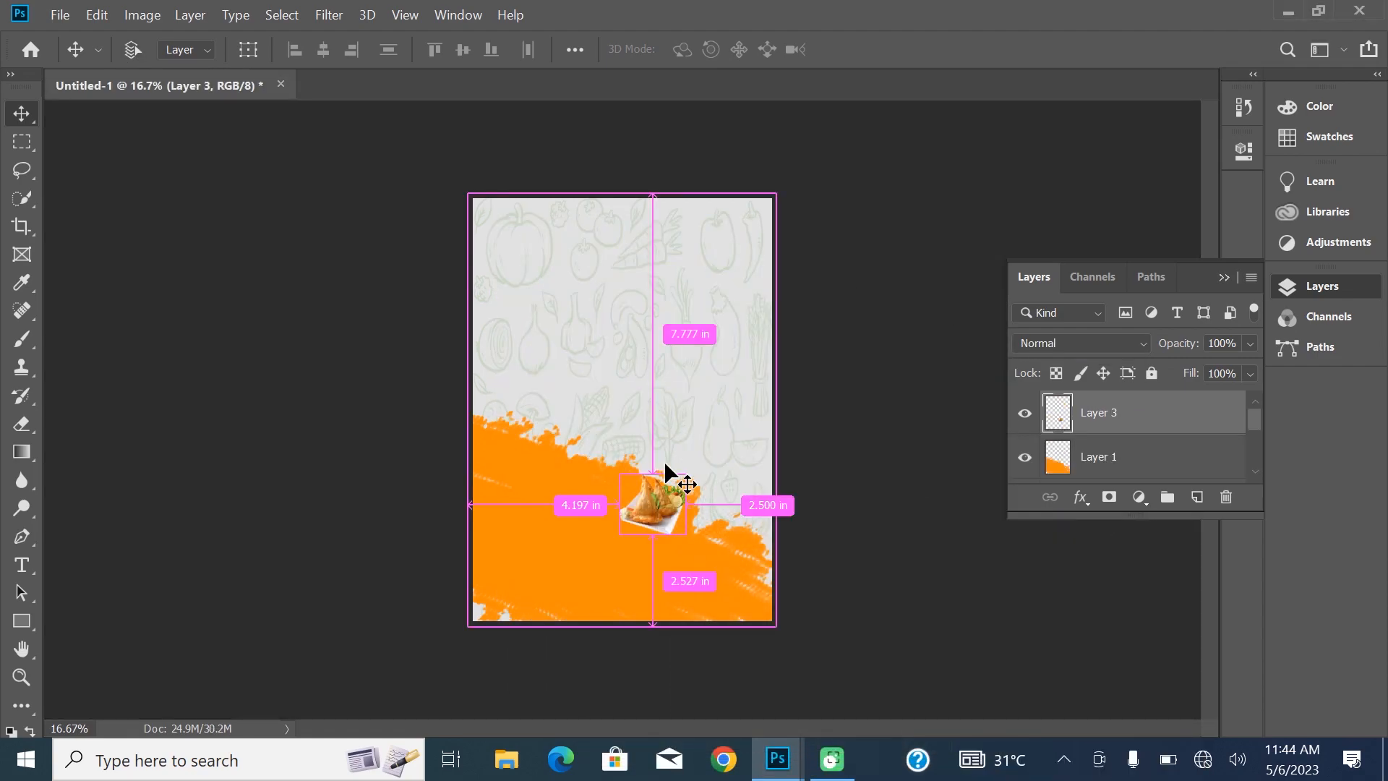
Scale the samosa plate to 356.63% and place it at the poster's right edge, overlapping the orange brush stroke.
key(ctrl+t)
drag(686, 474, 855, 319)
drag(803, 378, 803, 369)
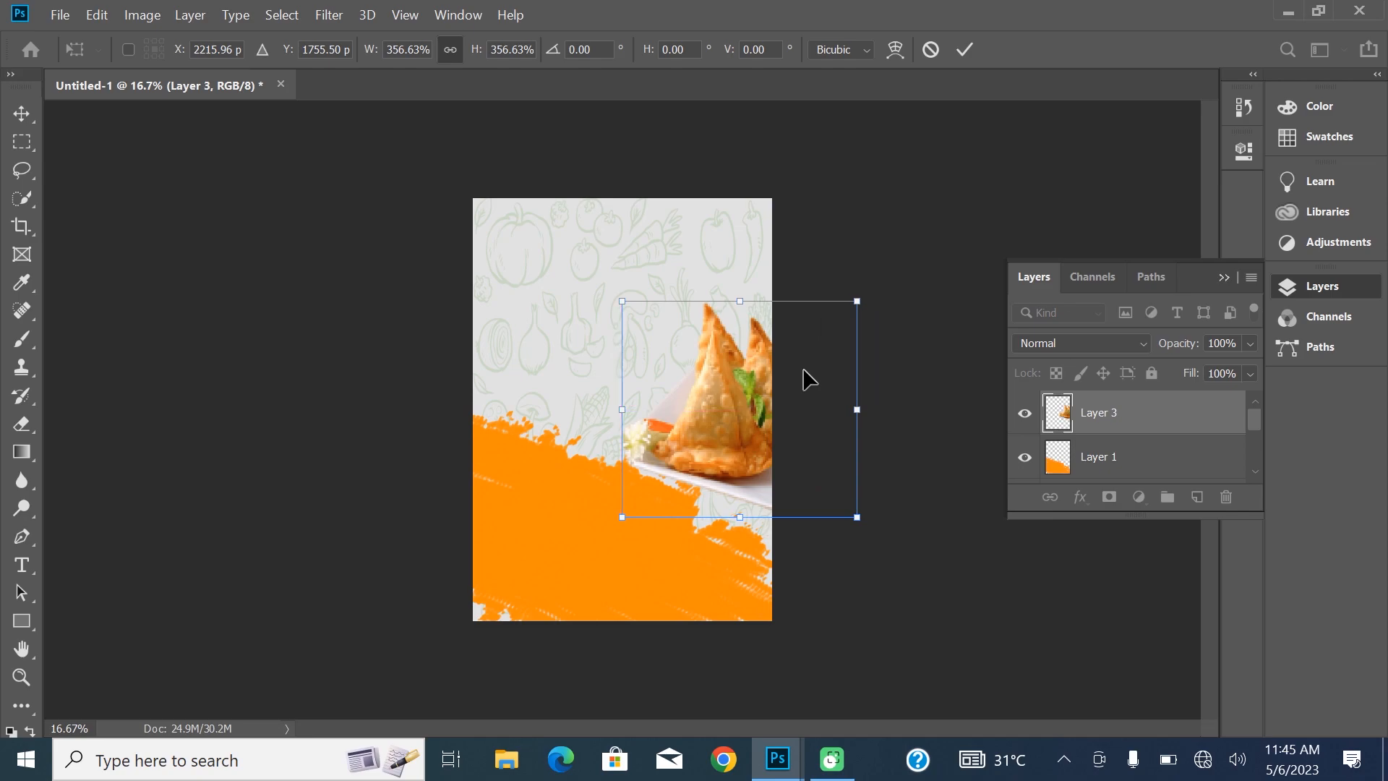
drag(714, 363, 696, 363)
click(964, 49)
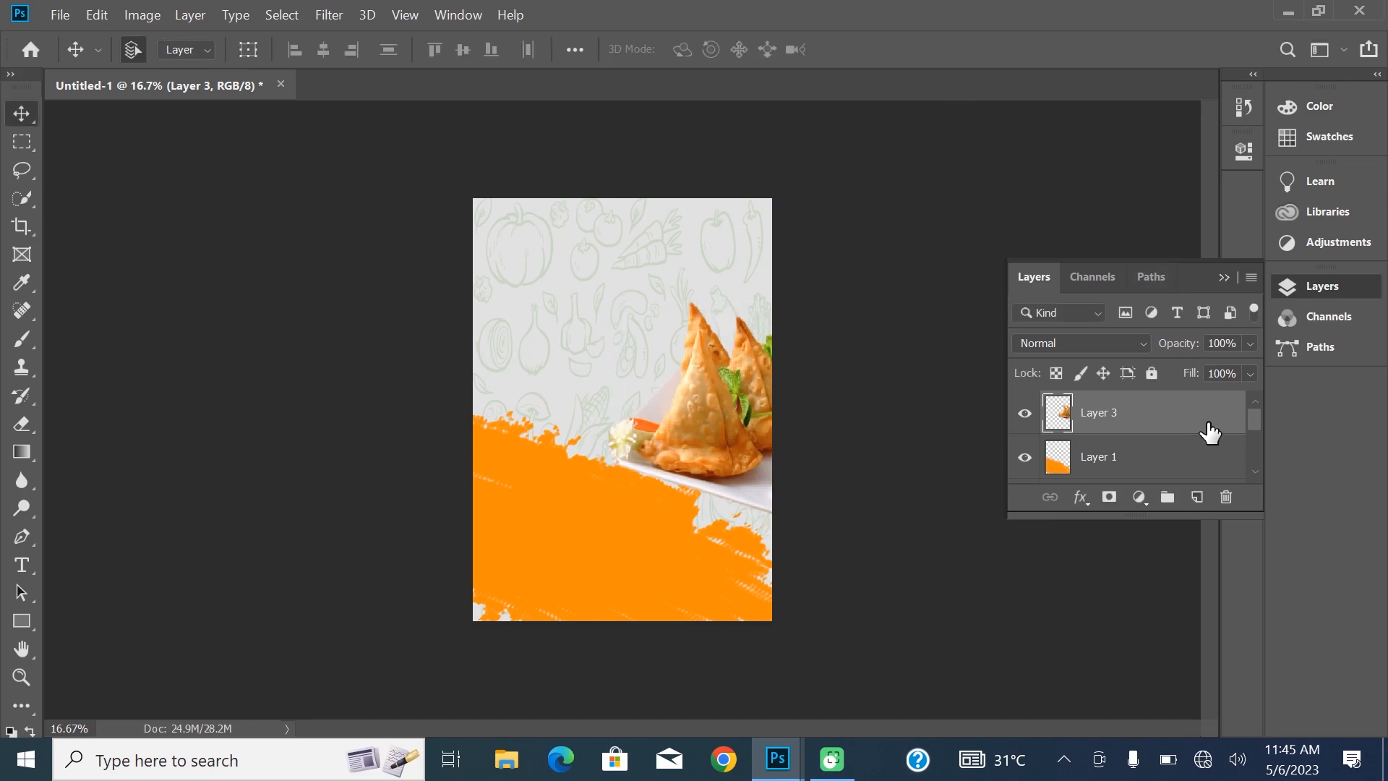
Add a drop shadow to the samosa plate layer at 100% opacity, 90° angle, 3 px distance and 7 px size.
double_click(1209, 432)
click(340, 460)
drag(558, 58, 1086, 86)
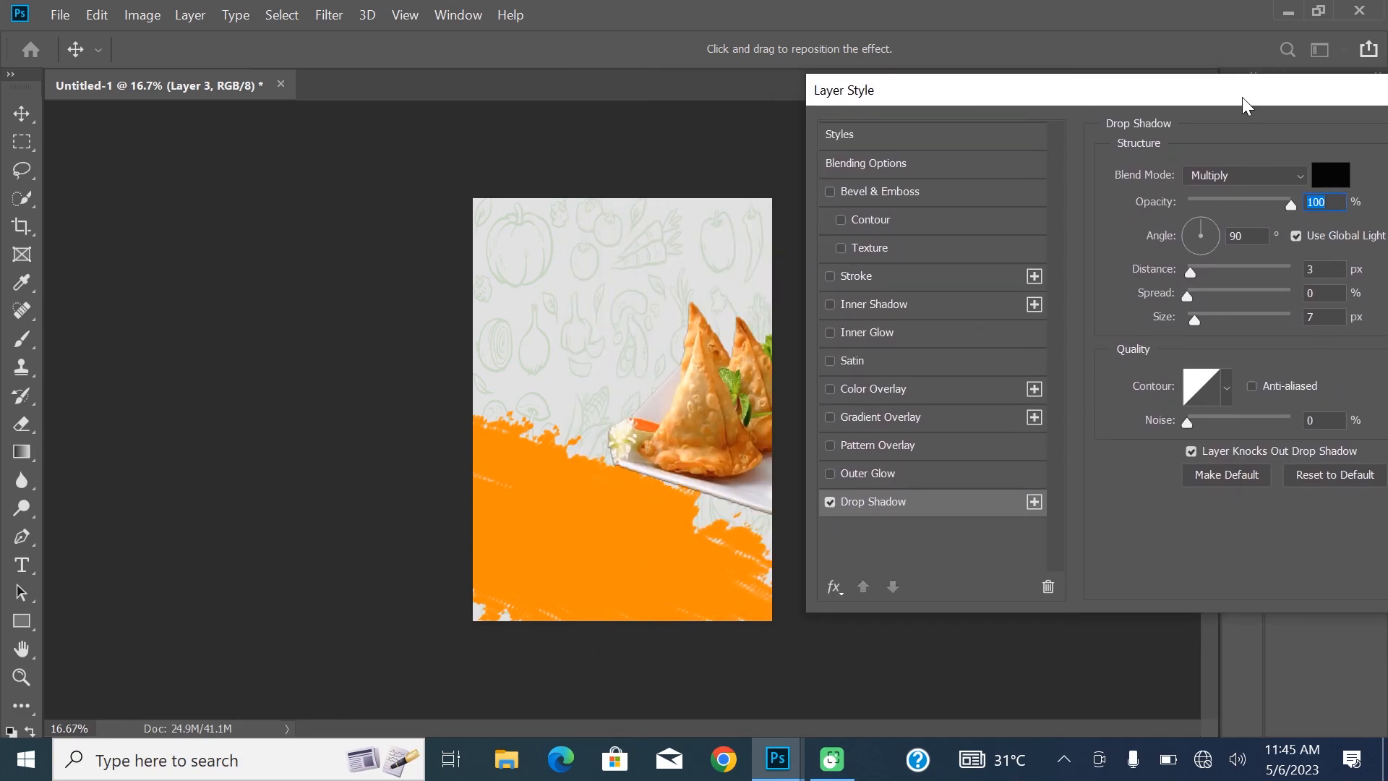
drag(1243, 93, 731, 195)
click(1144, 237)
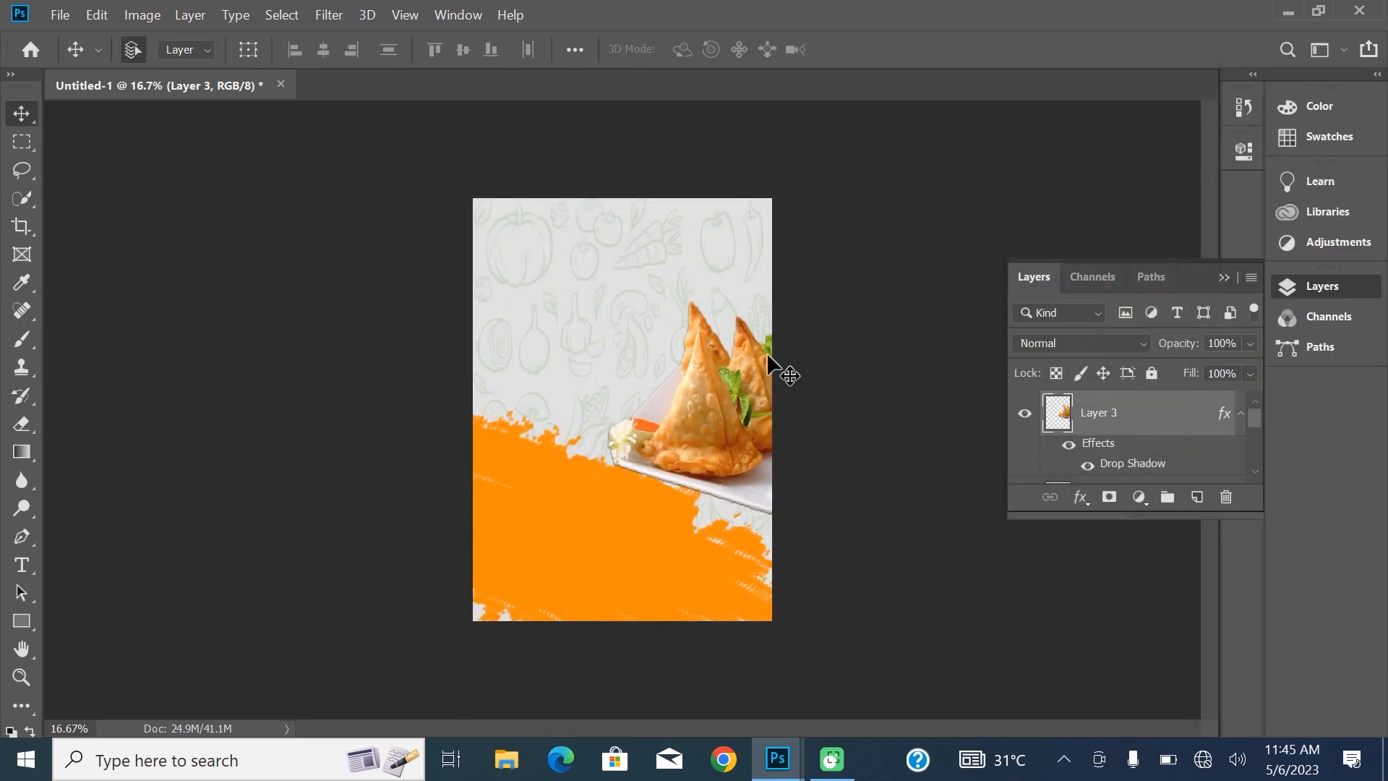
Add the two-line title "Roni Wrappers" at 66 pt in a text box on the poster's upper half.
click(34, 565)
drag(522, 258, 755, 409)
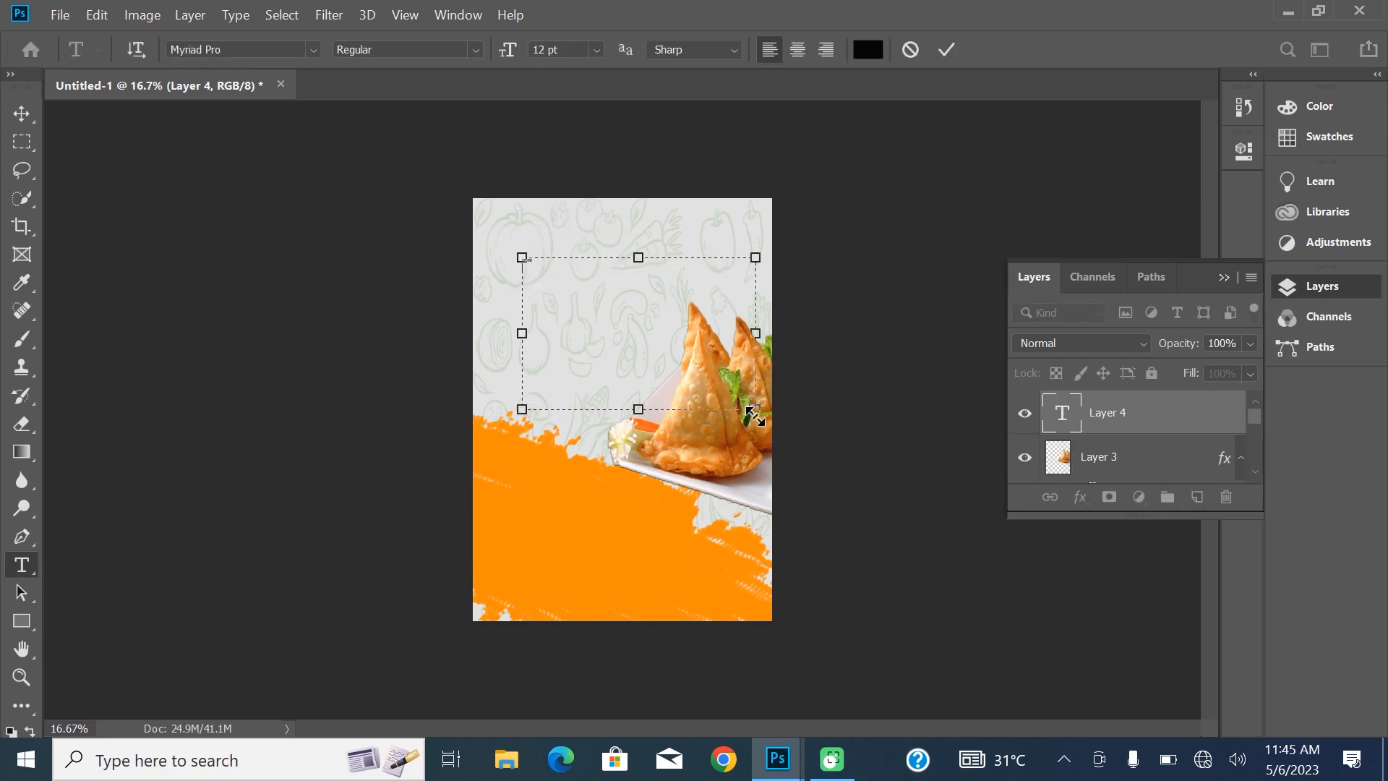
text(Wrapper)
drag(508, 49, 560, 49)
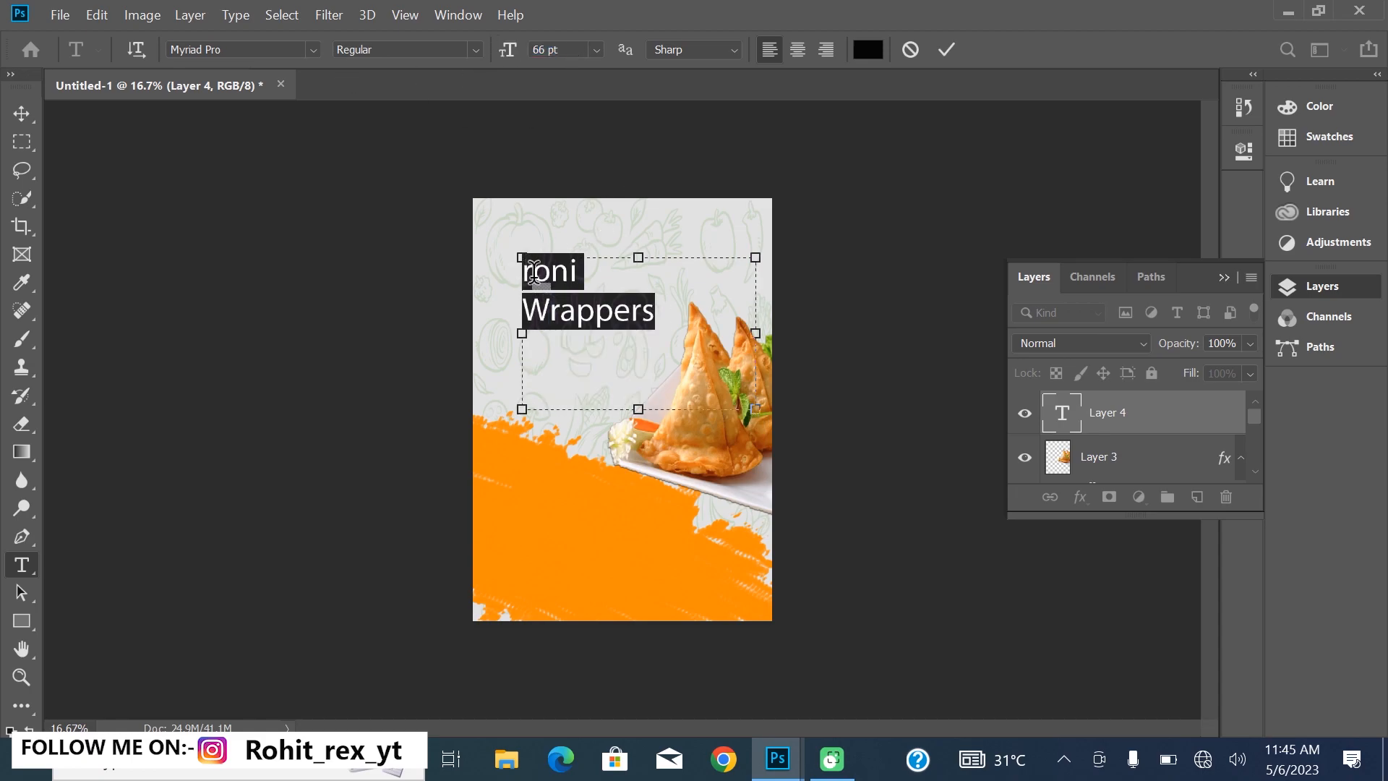
key(BackSpace)
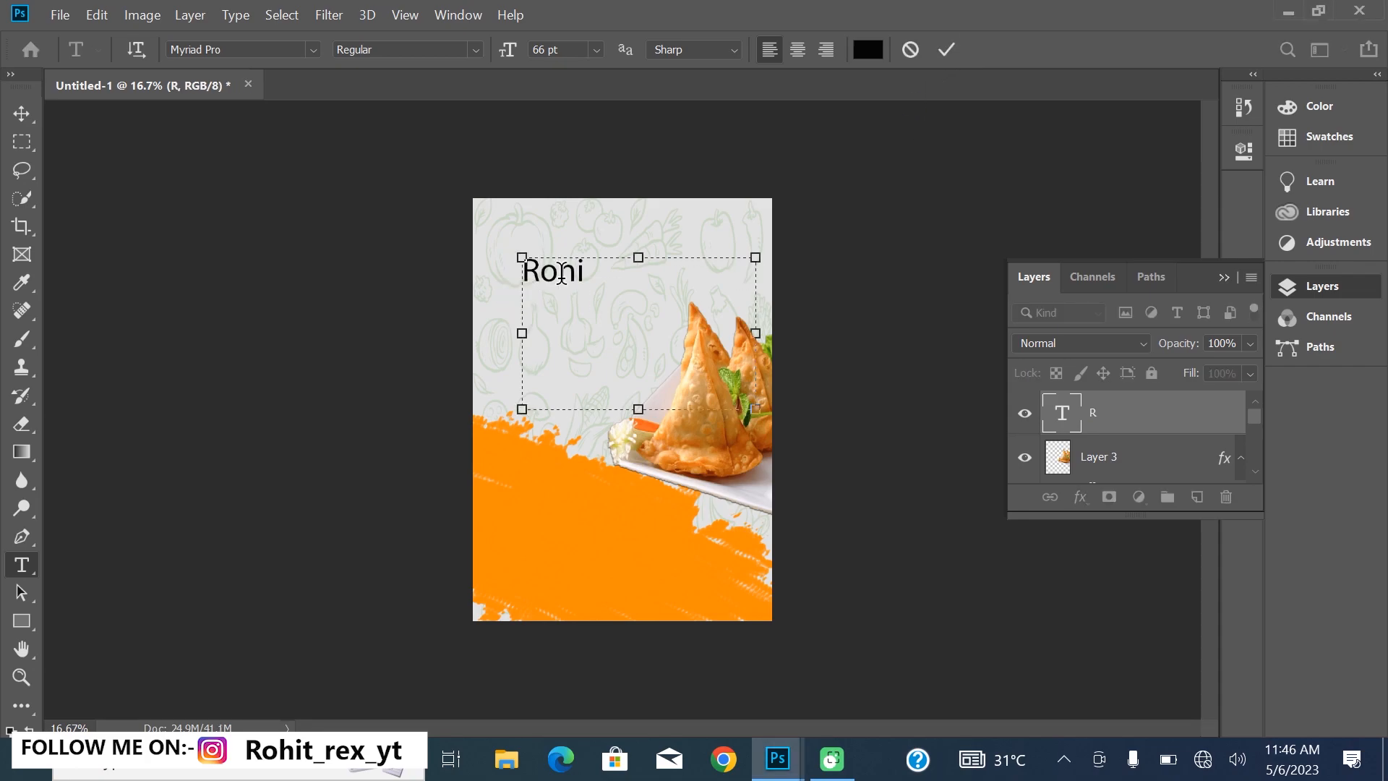
Set the whole "Roni Wrappers" title in Segoe Script at 81 pt.
key(ctrl+a)
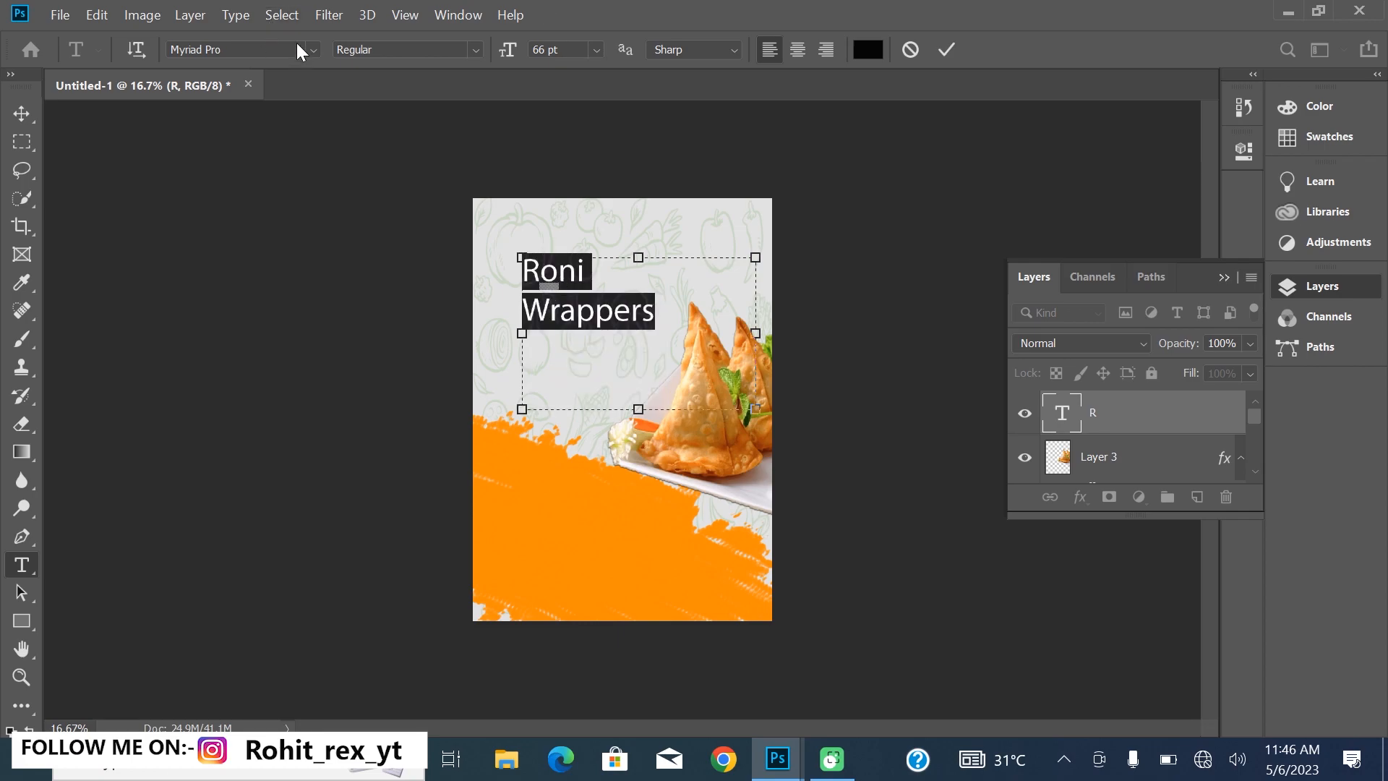
text(Segoe Script)
scroll(275, 52, down, 2)
scroll(275, 52, up, 2)
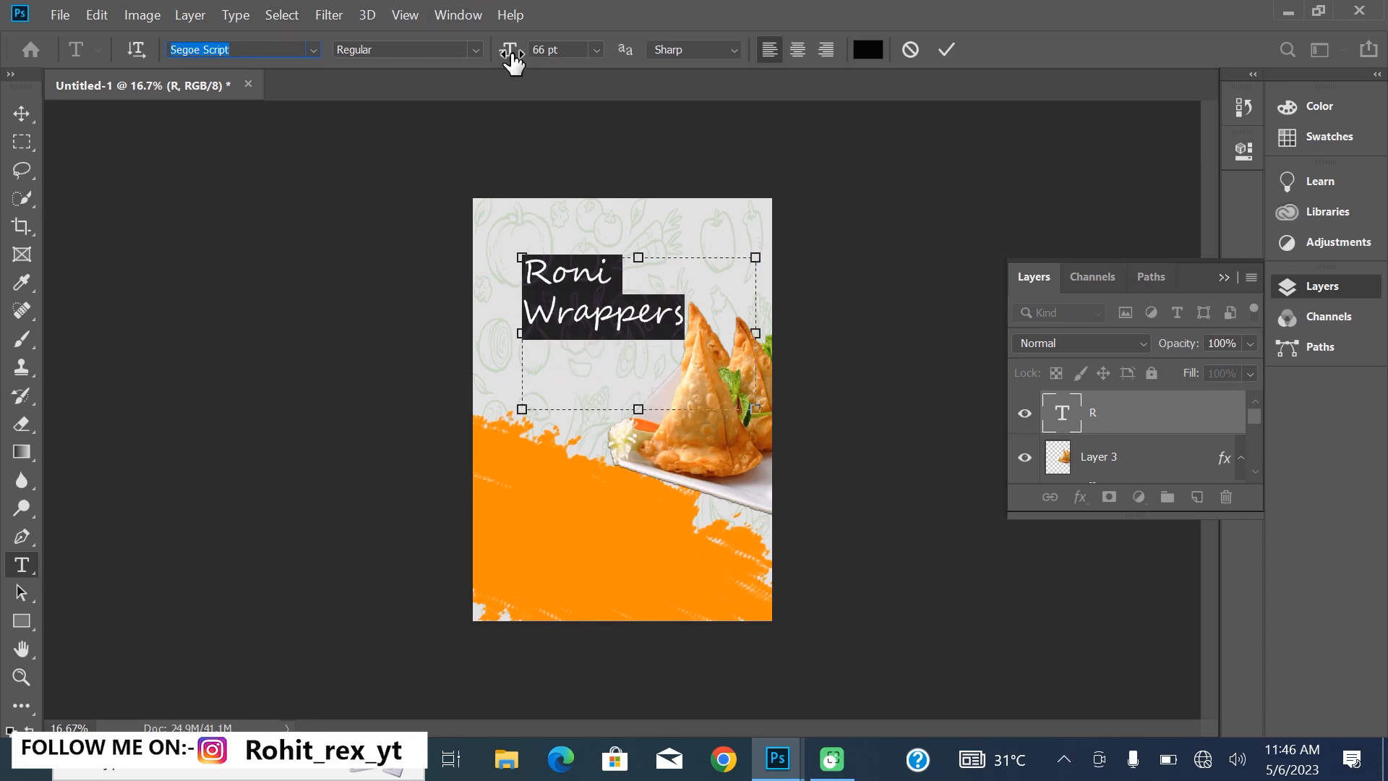
drag(513, 63, 533, 56)
Color the title darker orange #cb740b, based on the orange brush stroke, and make it bold.
click(878, 48)
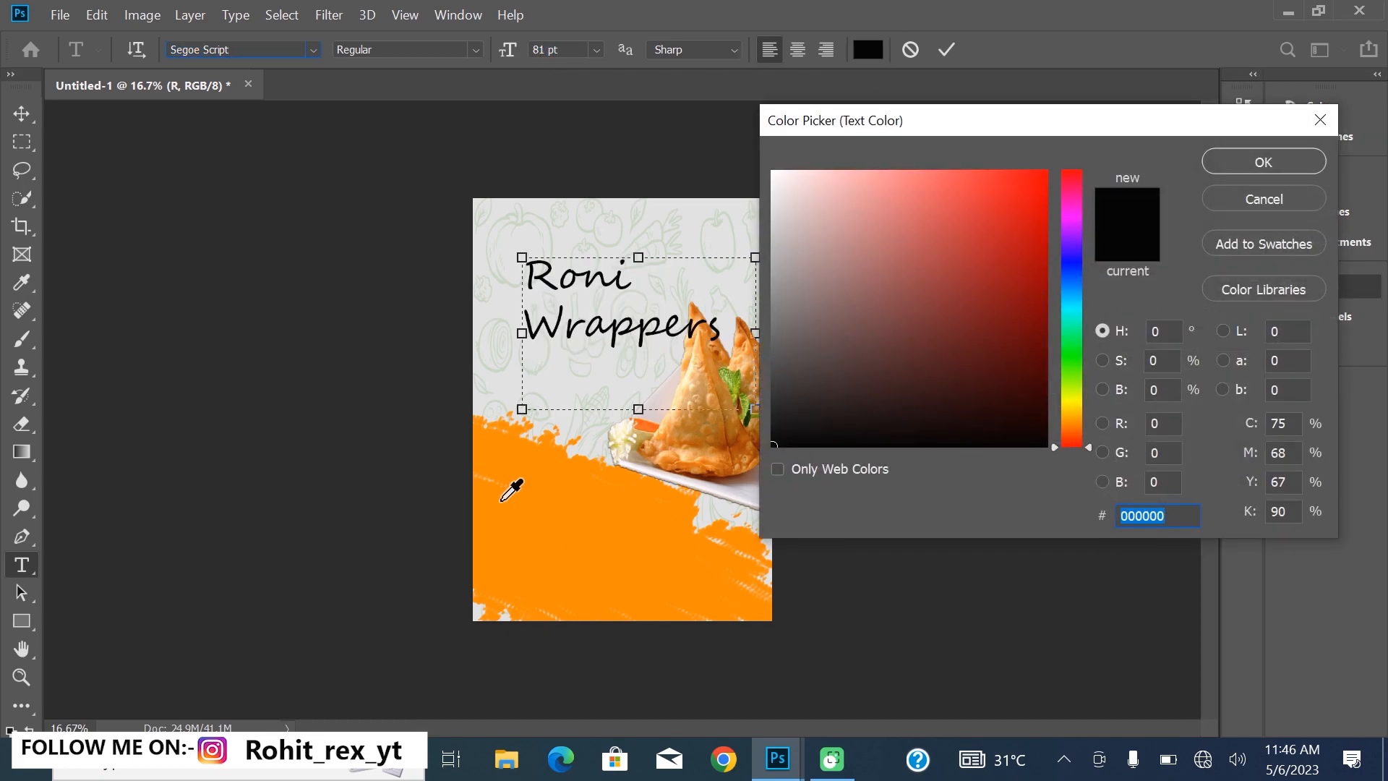
click(501, 498)
click(1032, 230)
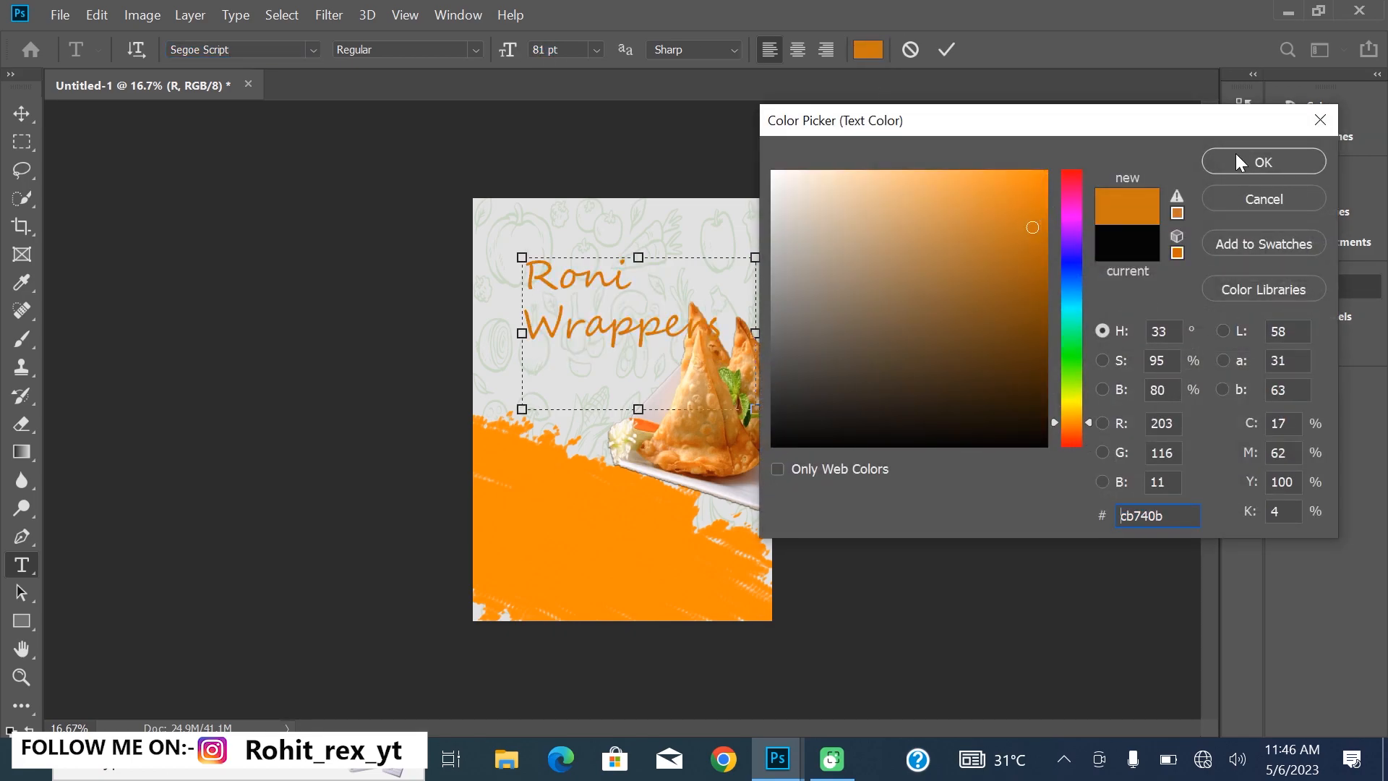
click(1241, 162)
click(466, 49)
click(401, 86)
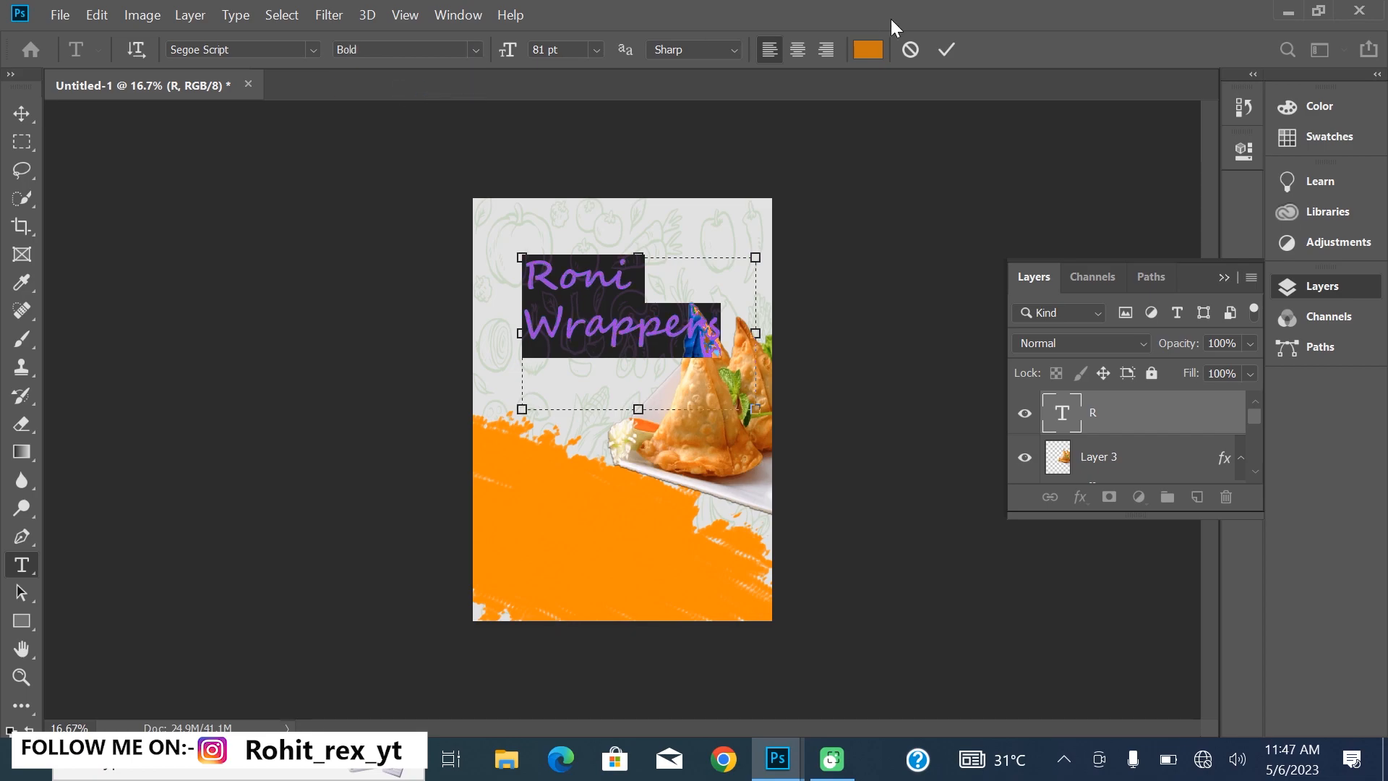
Move the title up and left, near the poster's upper-left corner, clear of the samosas.
click(947, 49)
key(ctrl+t)
drag(622, 284, 590, 241)
click(964, 50)
Change the font of the "Roni Wrappers" title to Tahoma Bold.
key(t)
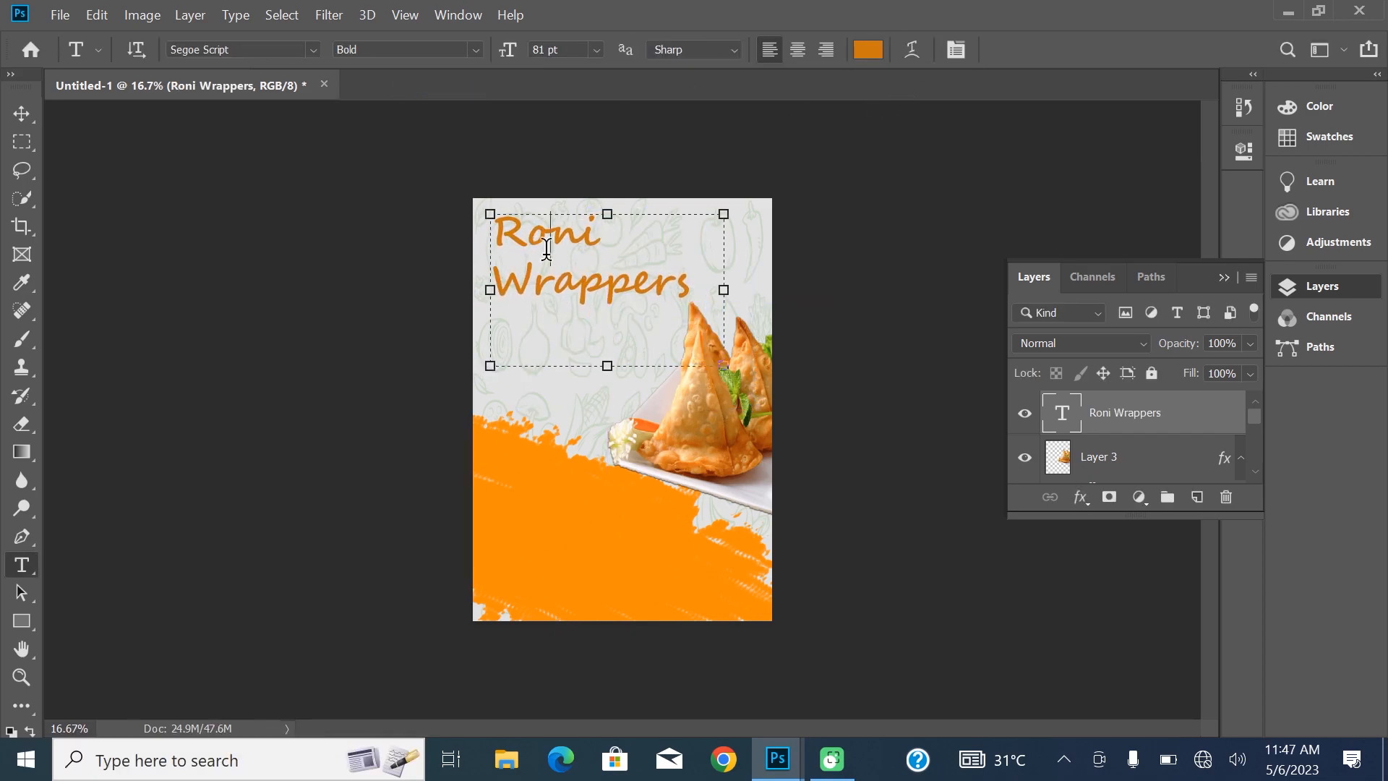
click(542, 248)
key(ctrl+a)
key(Down)
key(Down)
key(Down)
key(Down)
key(Down)
key(Down)
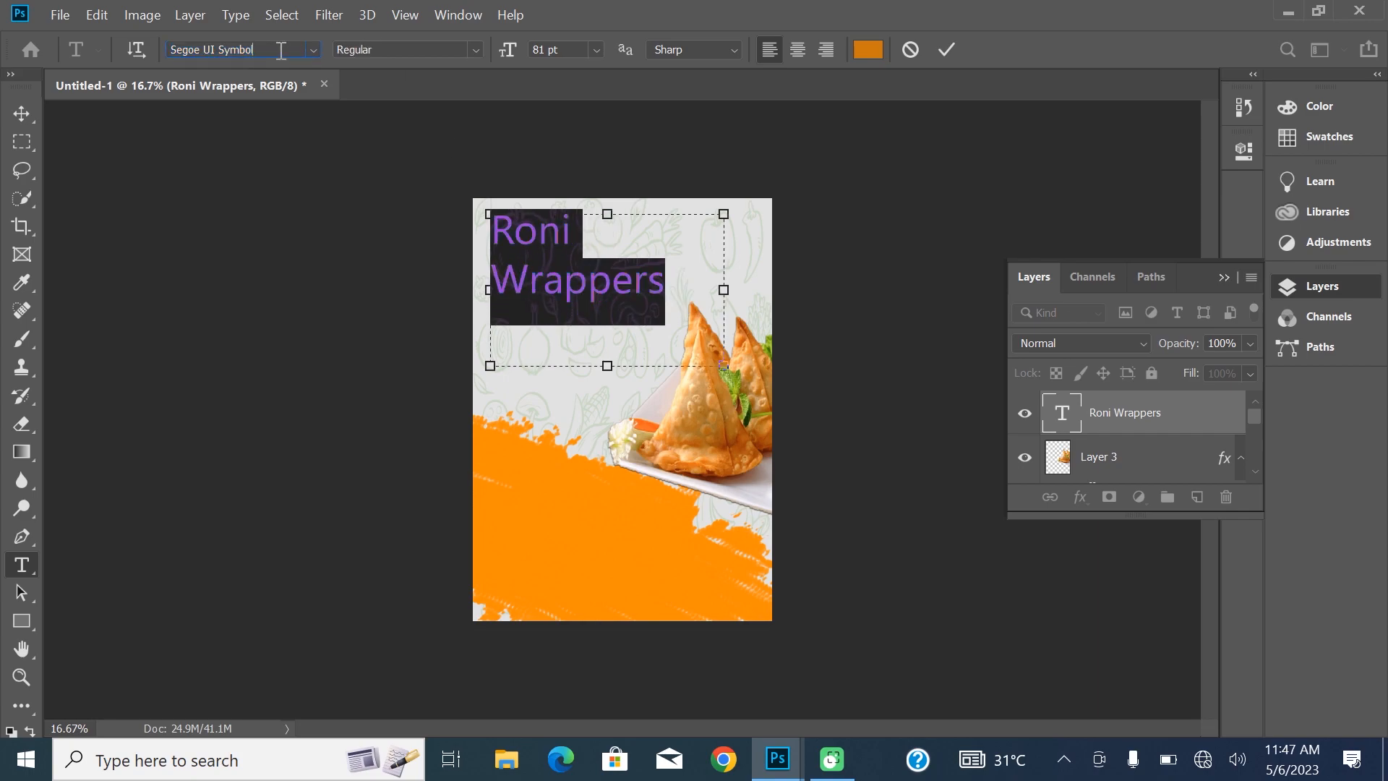
key(Down)
key(Down)
key(Down)
key(Down)
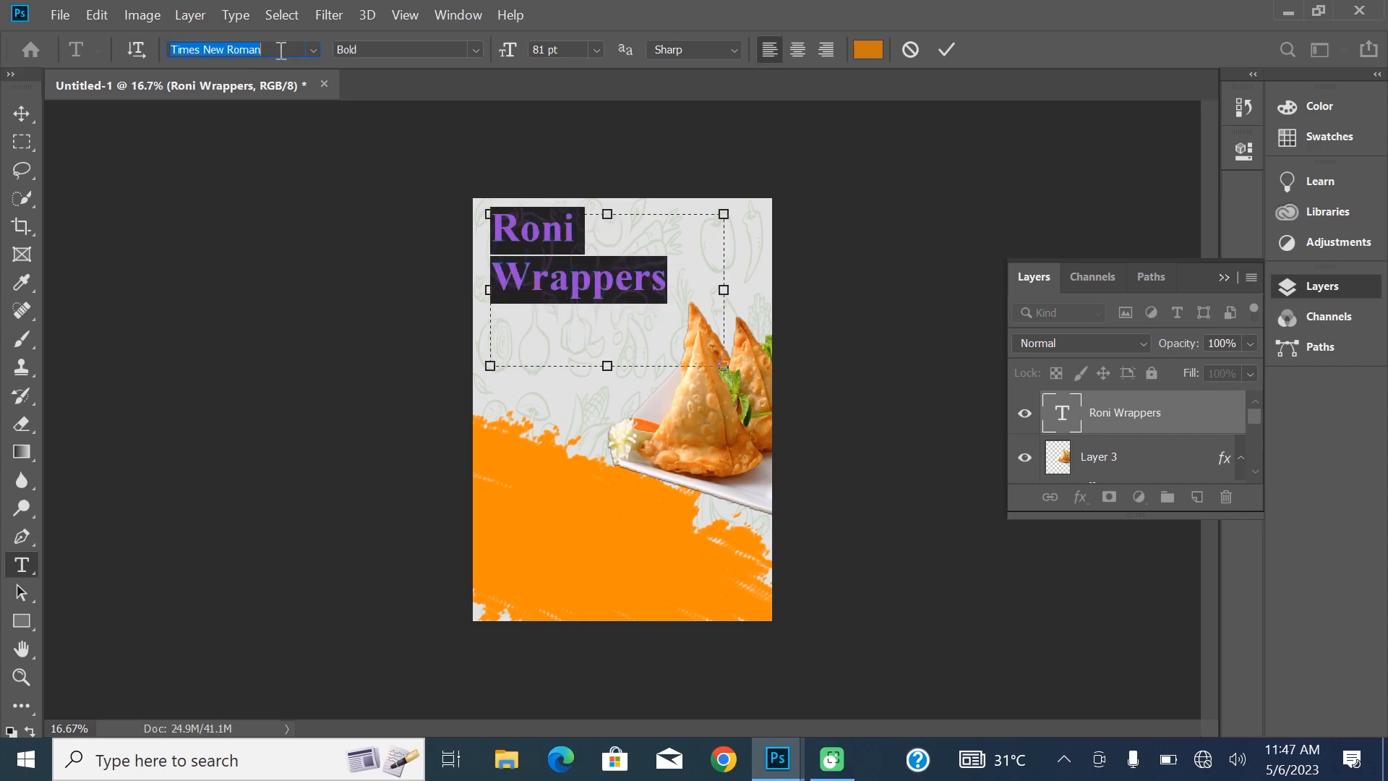
click(946, 50)
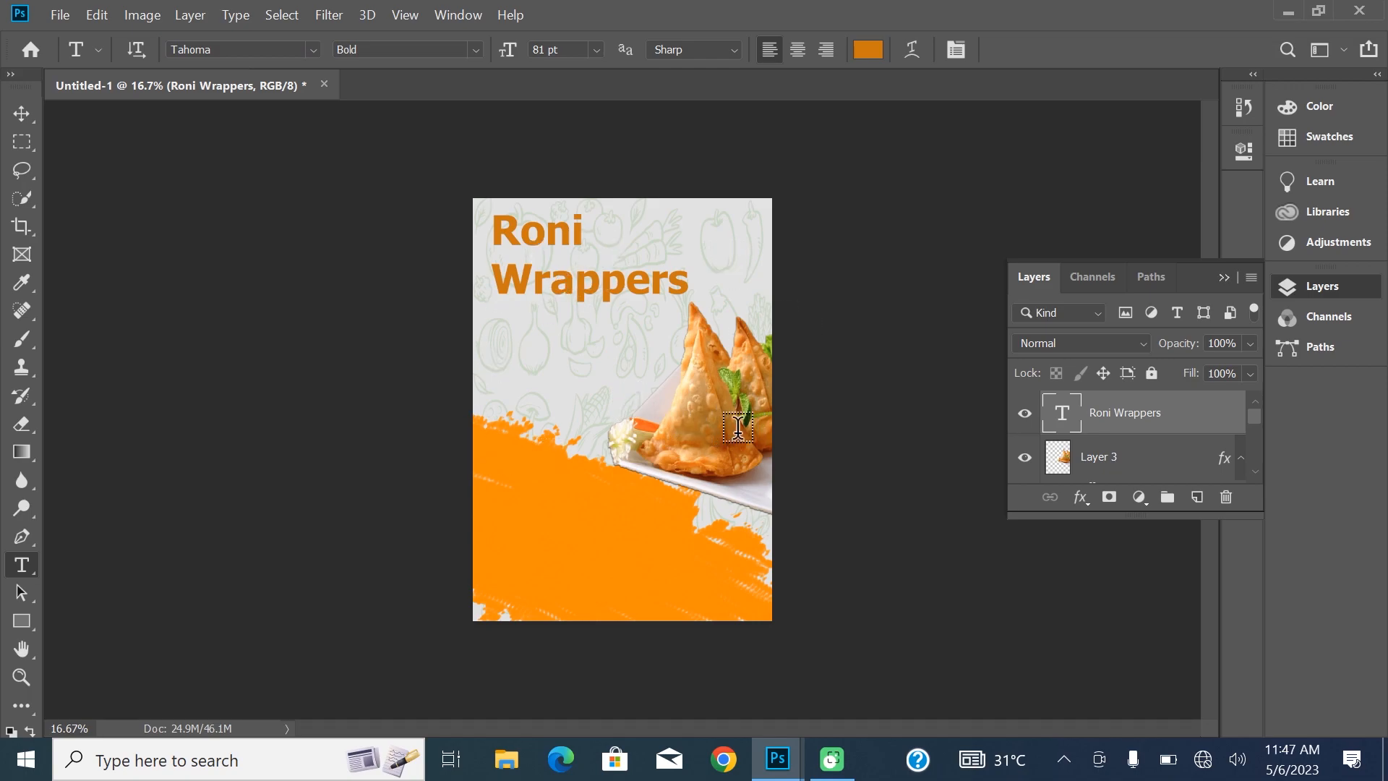
Add a Lorem ipsum paragraph over the orange brush stroke at 20.01 pt, colored dark brown #402504.
click(604, 514)
drag(508, 50, 464, 50)
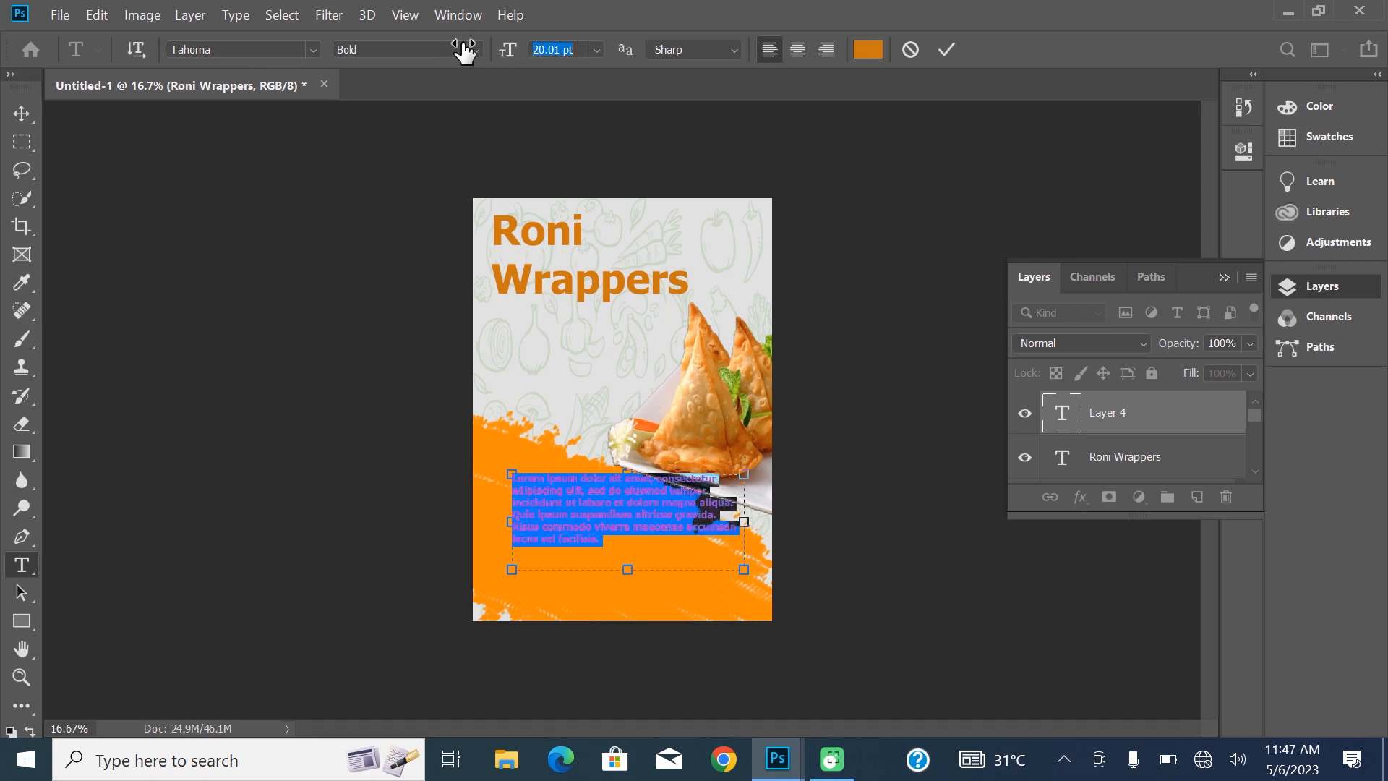
click(867, 49)
drag(1028, 341, 1029, 376)
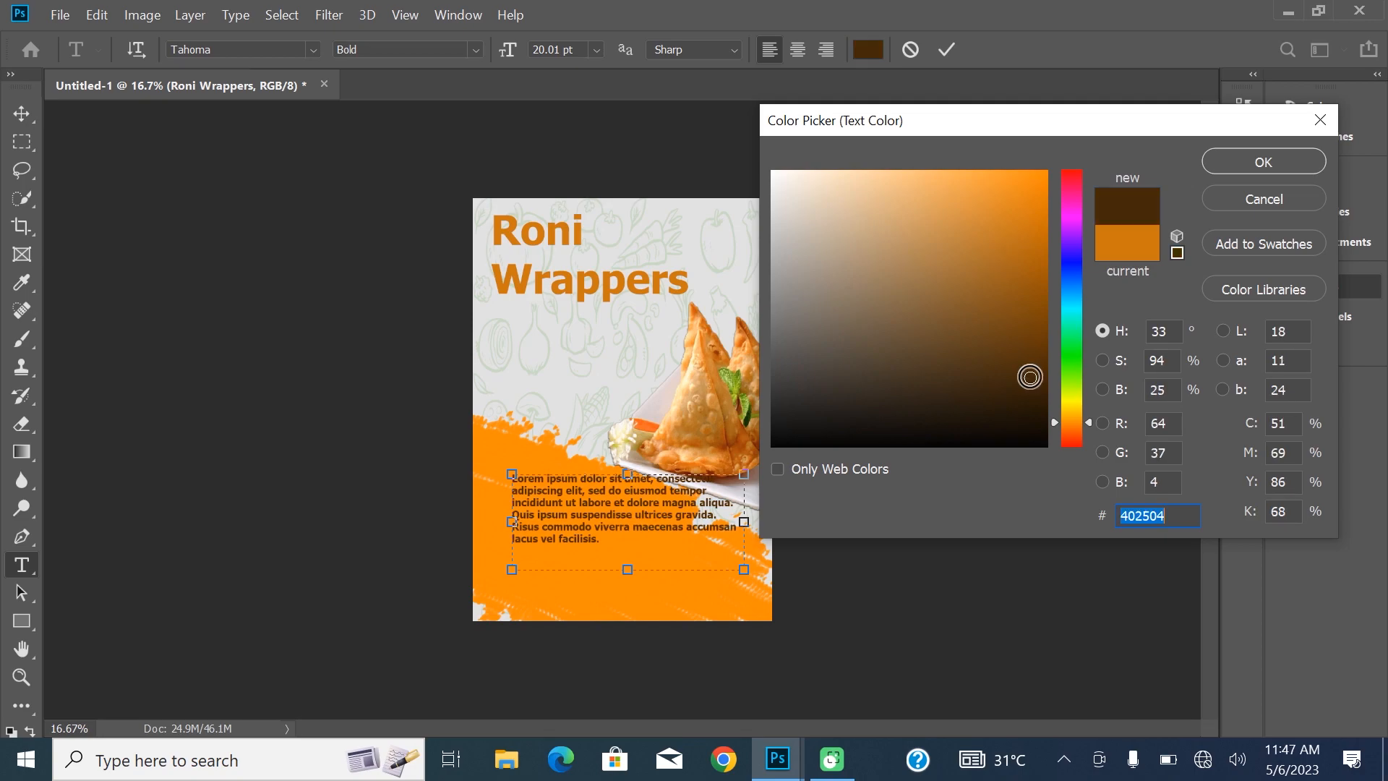
click(1263, 160)
click(946, 49)
Widen the paragraph's text box to about 7.17 in and center it slightly lower over the orange brush stroke.
click(513, 519)
drag(512, 521, 490, 521)
drag(744, 522, 751, 522)
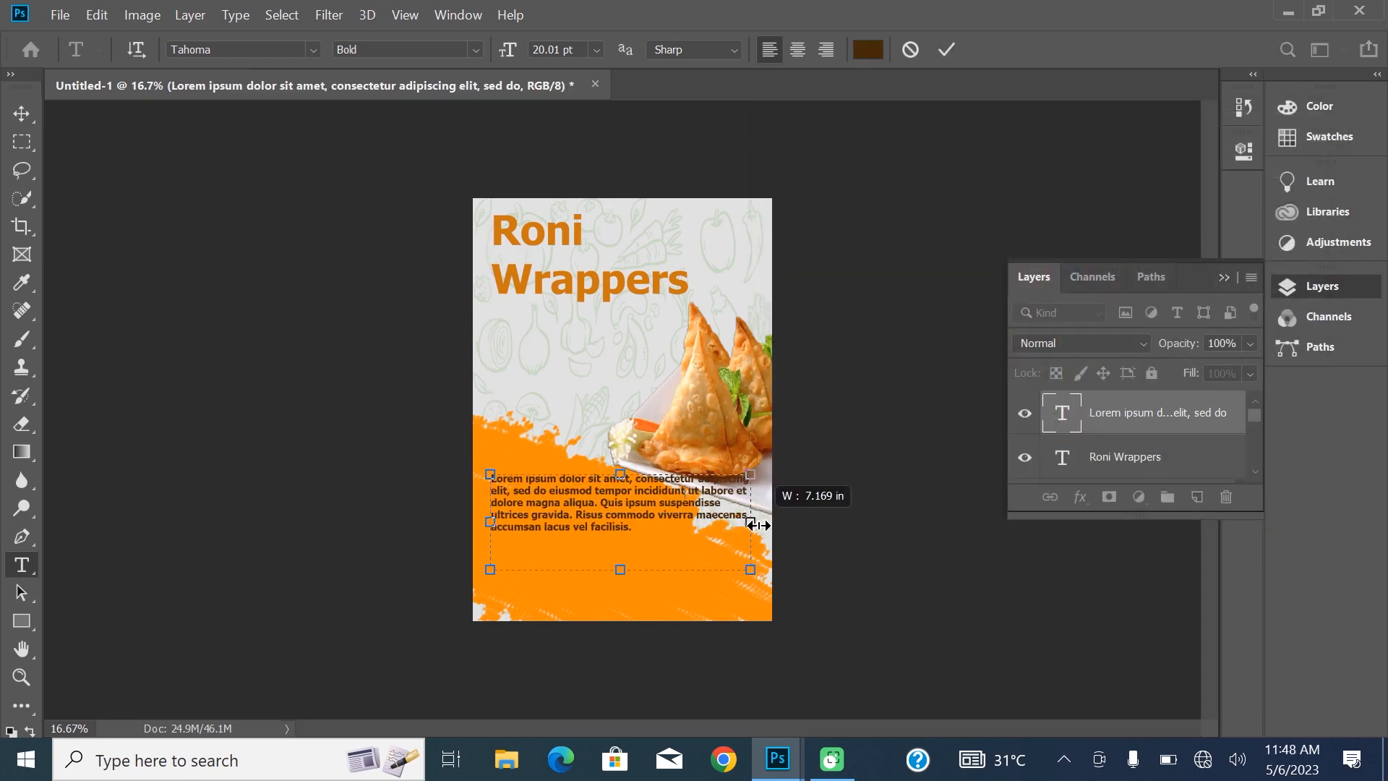
drag(662, 405, 659, 418)
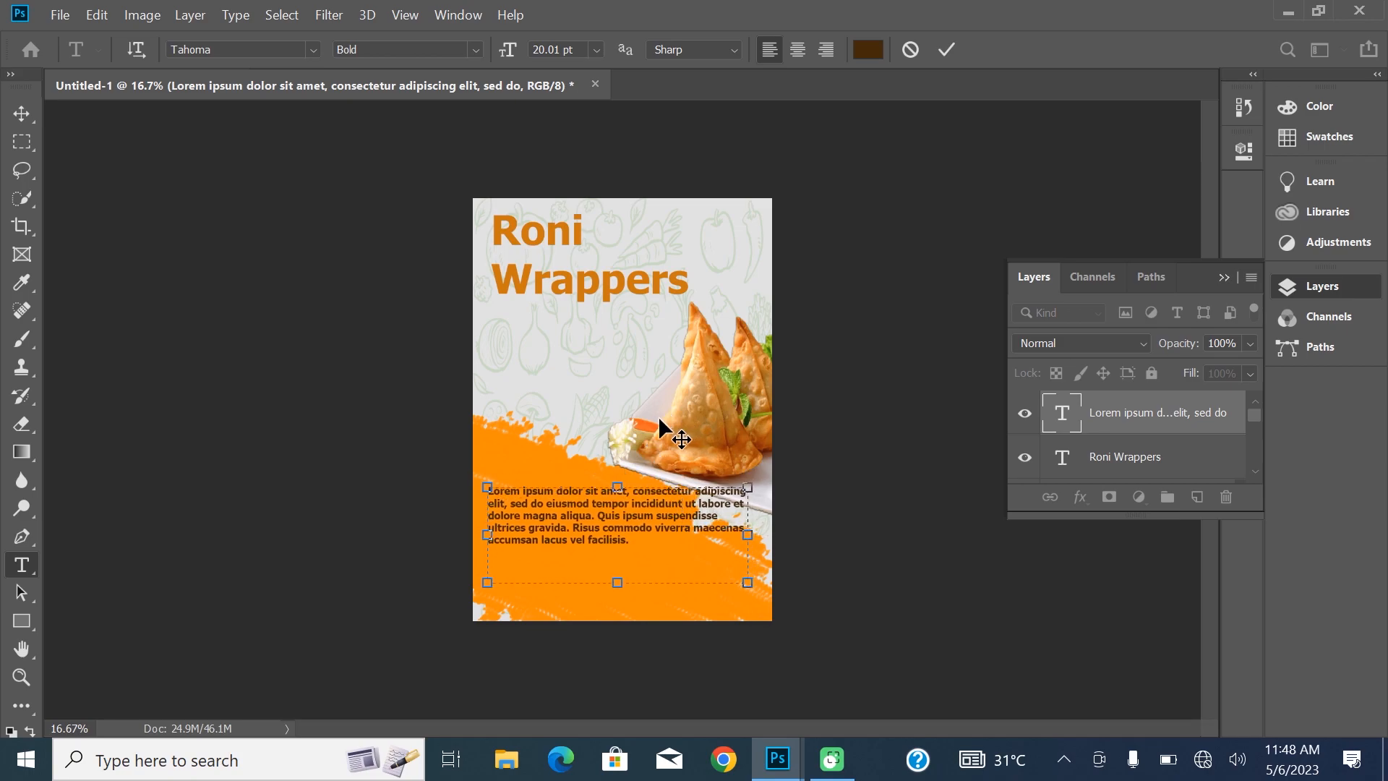
drag(559, 458, 567, 456)
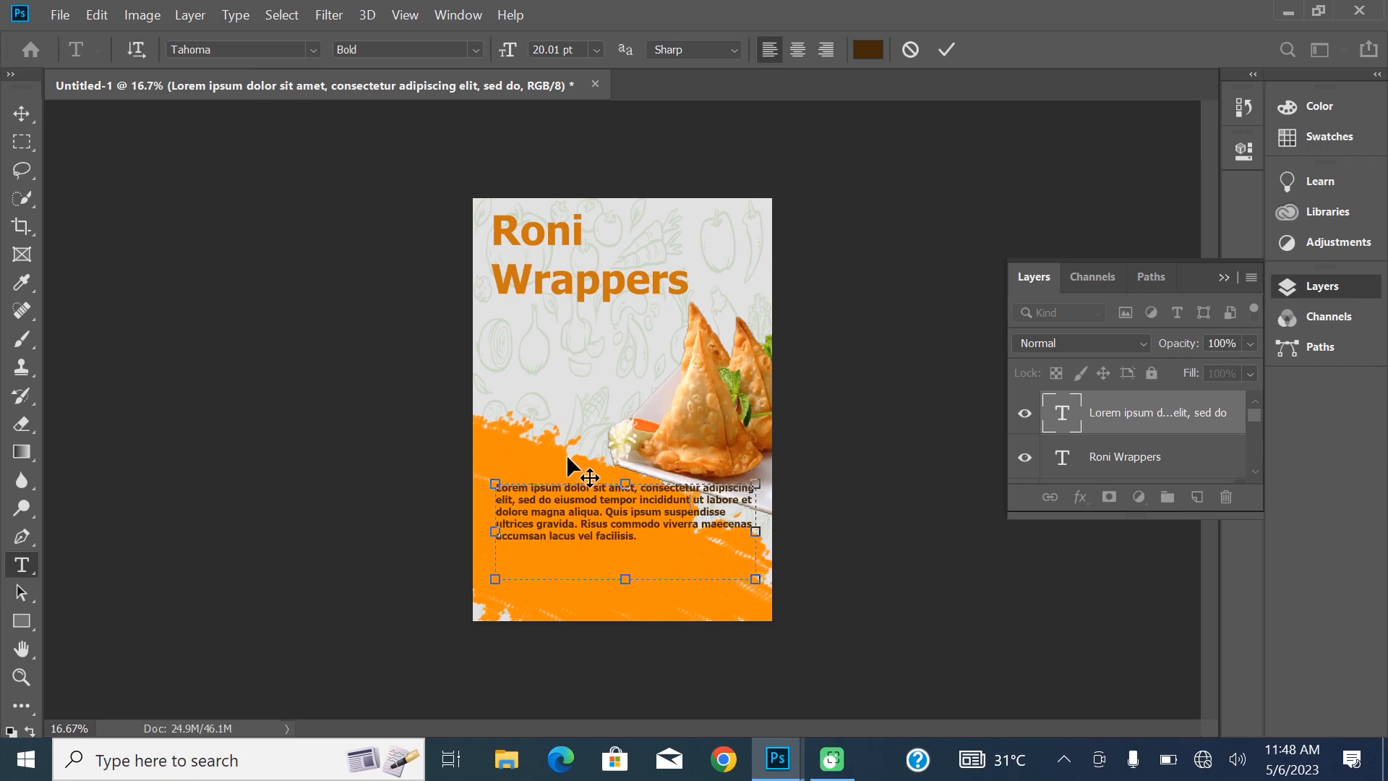
click(946, 49)
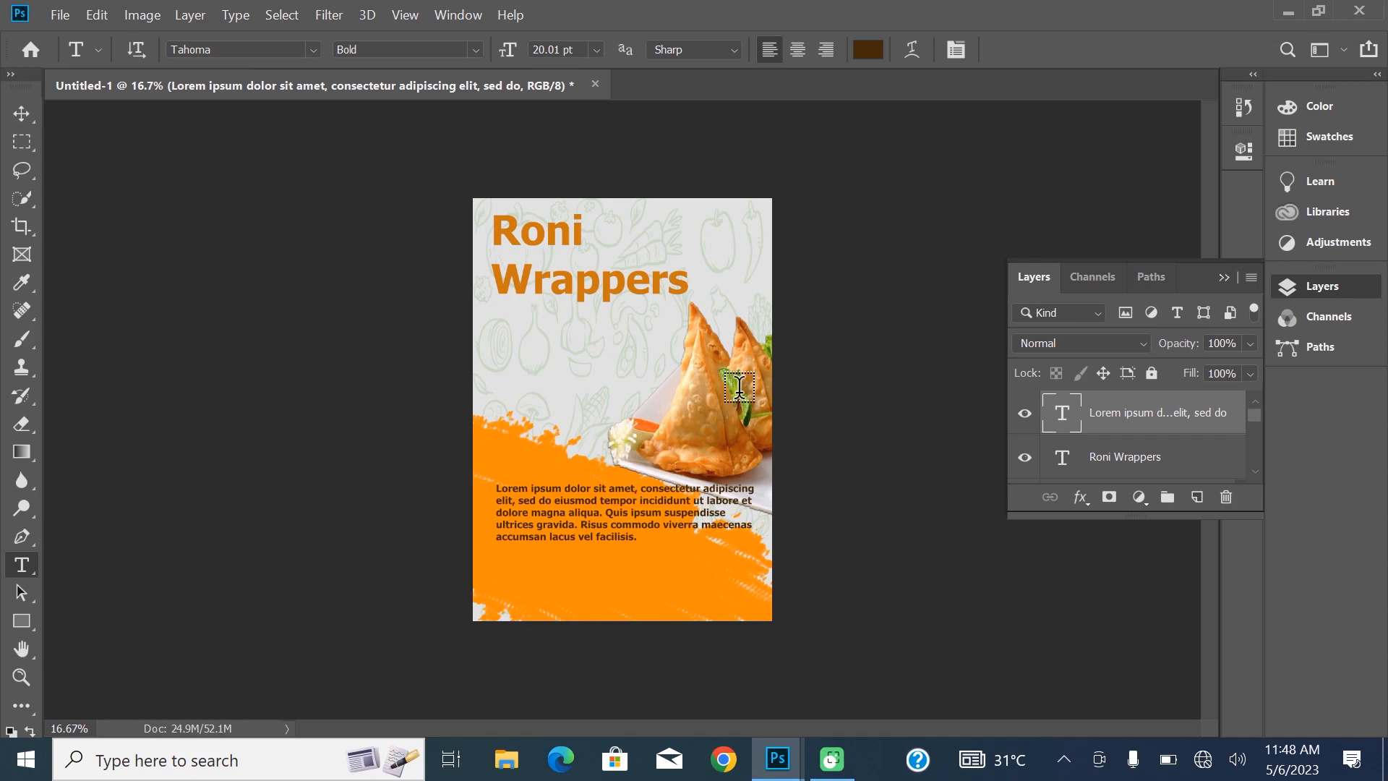
key(ctrl+o)
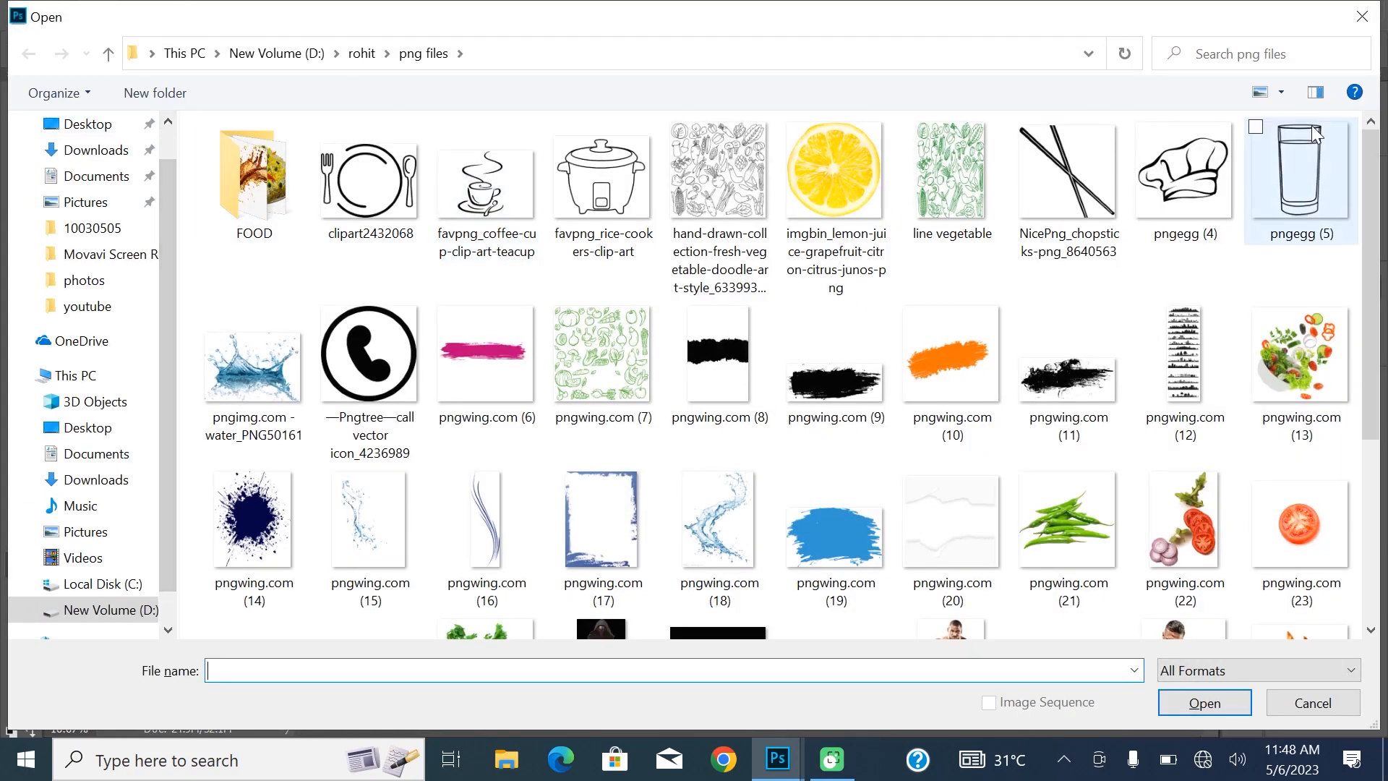
scroll(1377, 234, down, 2)
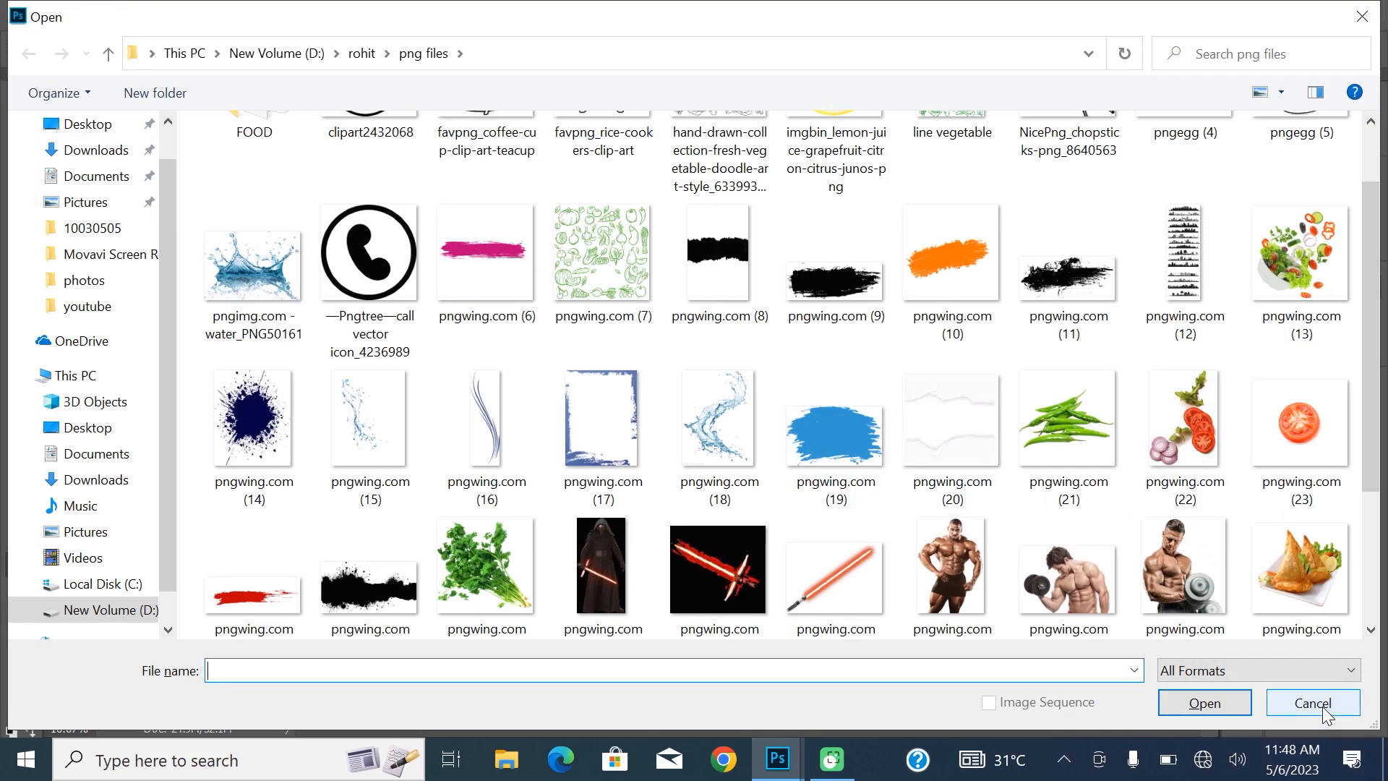
key(Escape)
Copy the blue brush stroke from the already open pngwing.com (19) image onto the poster.
mouse_move(778, 759)
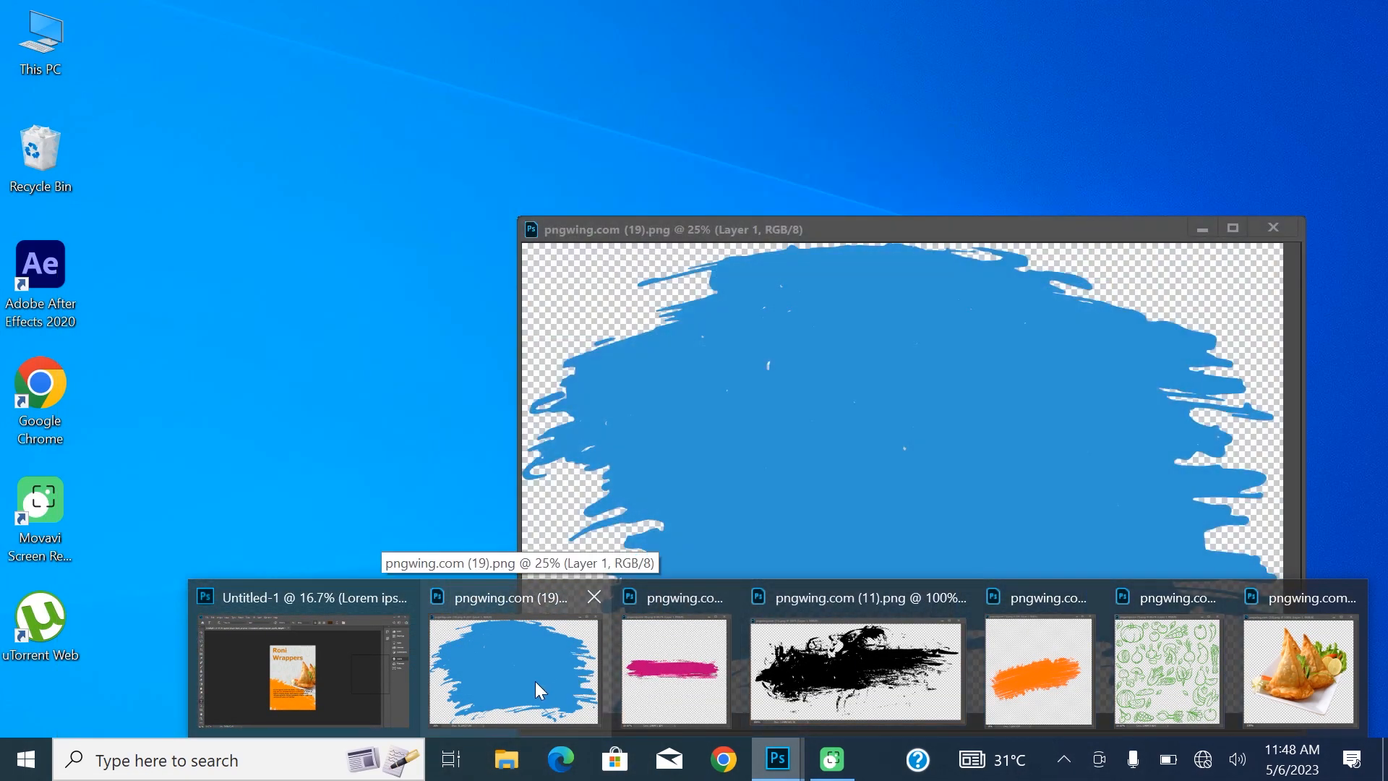
click(535, 687)
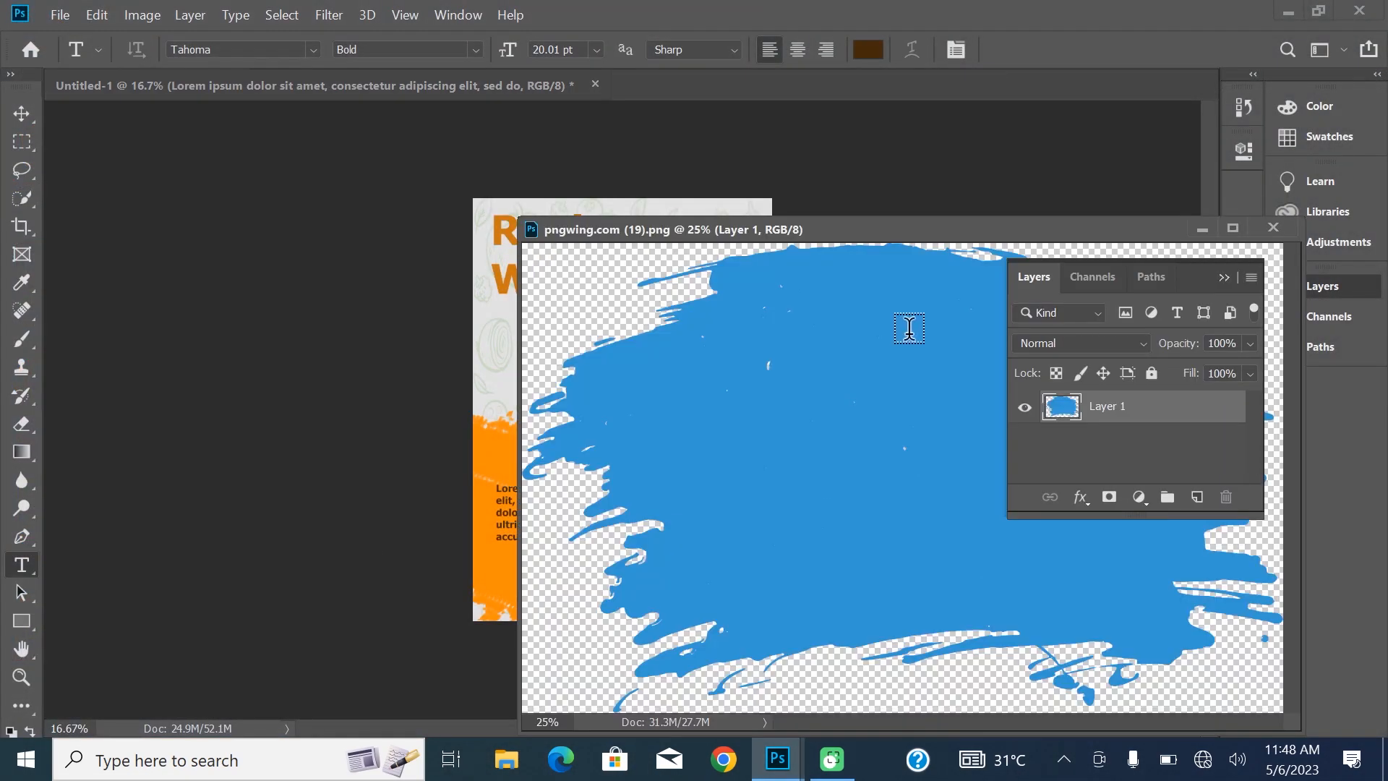
key(v)
drag(908, 458, 567, 430)
click(1377, 338)
Scale the blue brush stroke to 25.87% width and 14.55% height and place it above the paragraph, overlapping the samosa plate.
key(ctrl+t)
drag(391, 364, 637, 510)
drag(788, 509, 638, 374)
drag(556, 387, 583, 412)
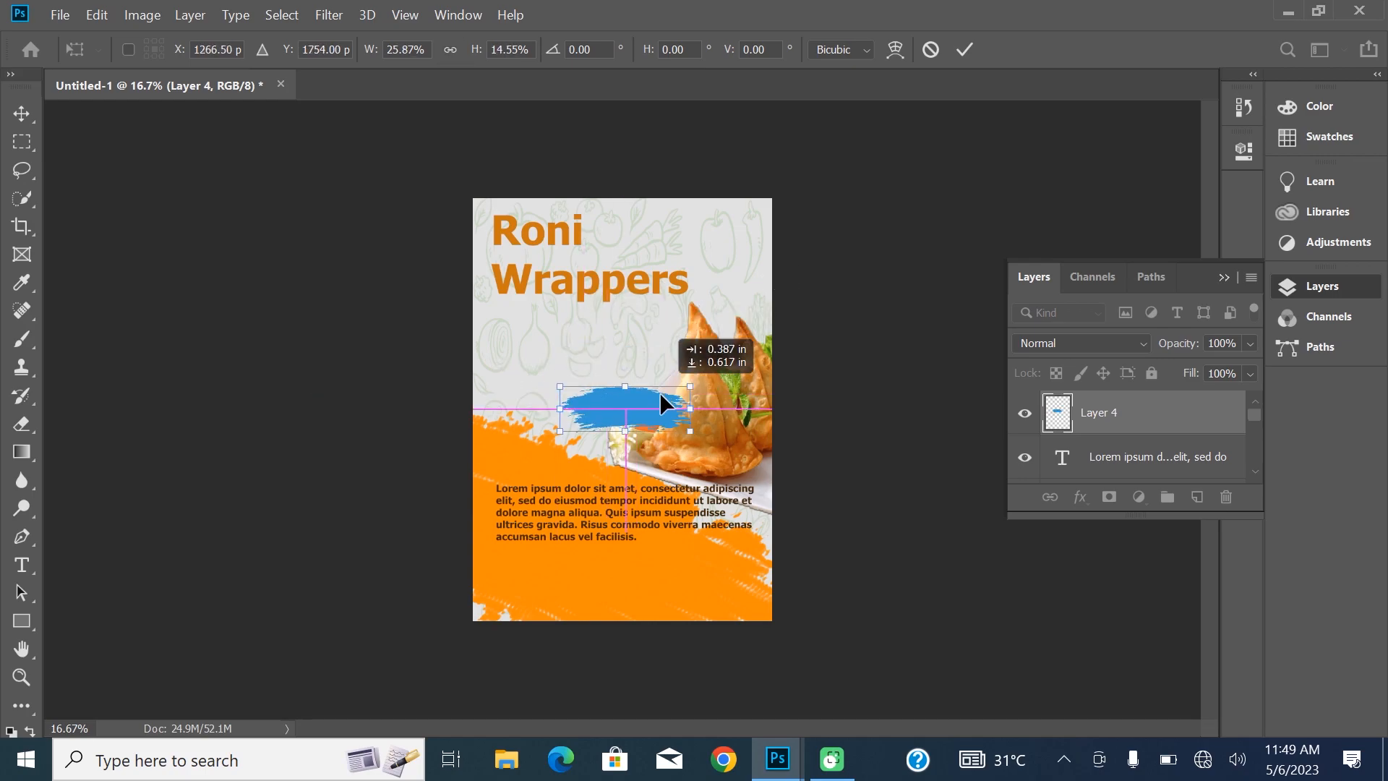
click(966, 49)
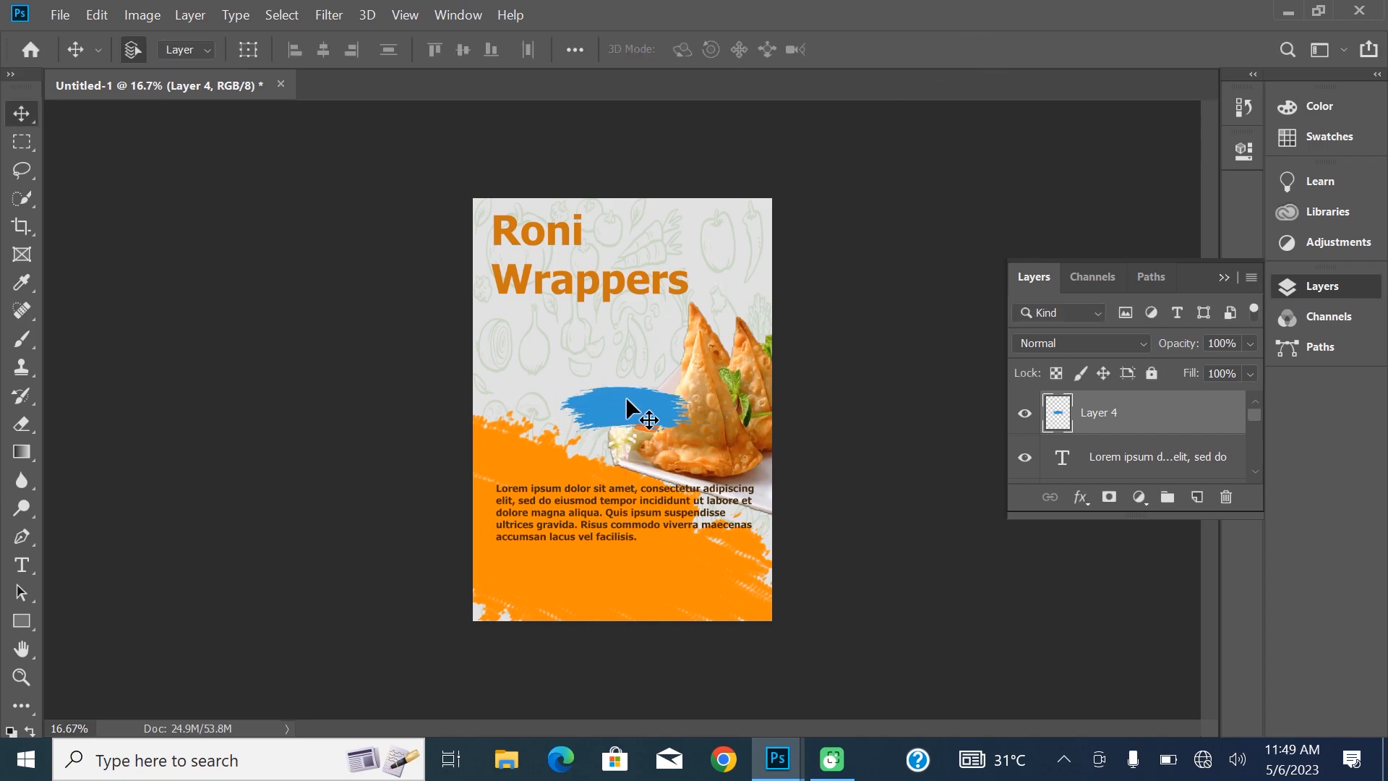
Shift the small blue brush stroke's color slightly with Color Balance.
key(ctrl+b)
drag(643, 277, 617, 282)
key(Return)
Recolor the small blue brush stroke orange with Hue/Saturation, using saturation +100 and lightness -11.
click(141, 15)
mouse_move(217, 63)
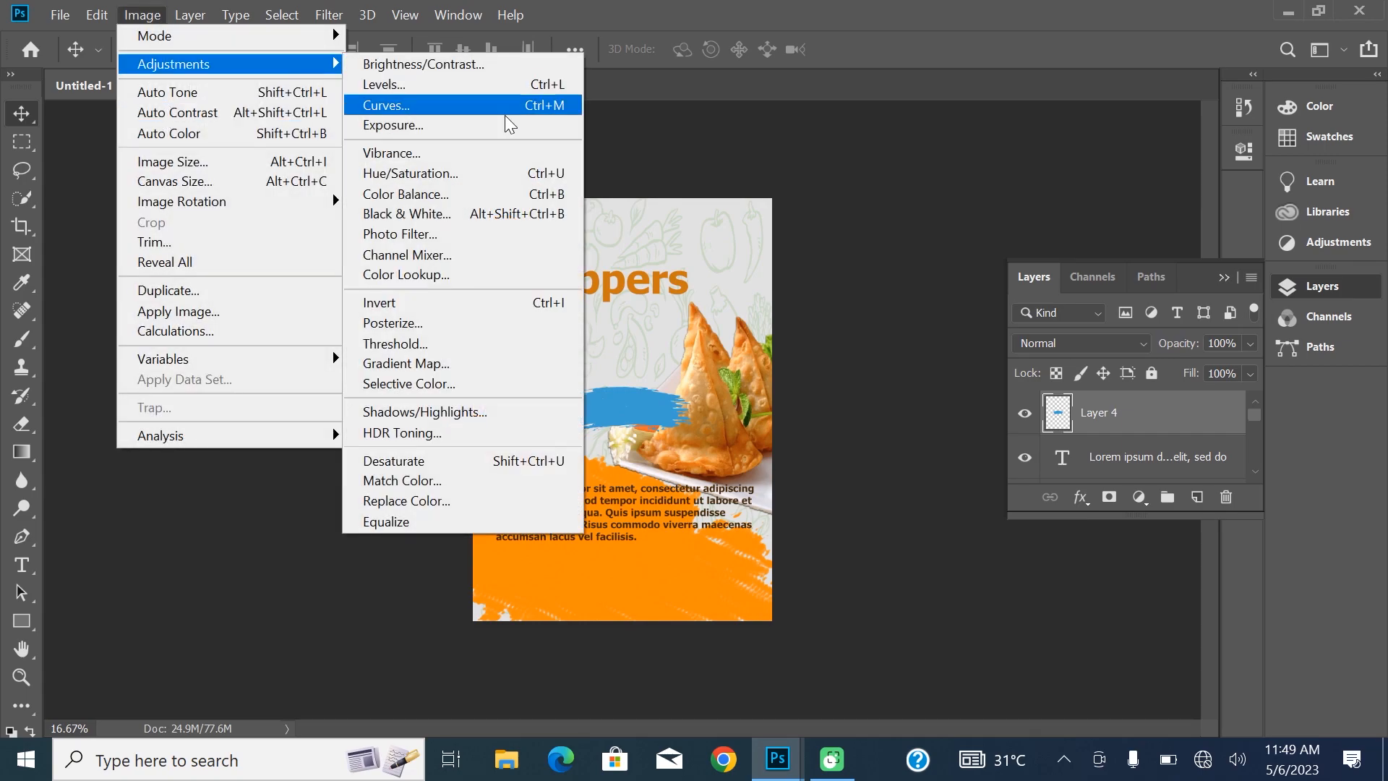
click(480, 175)
mouse_move(948, 253)
mouse_down()
mouse_move(865, 250)
mouse_move(885, 254)
mouse_up()
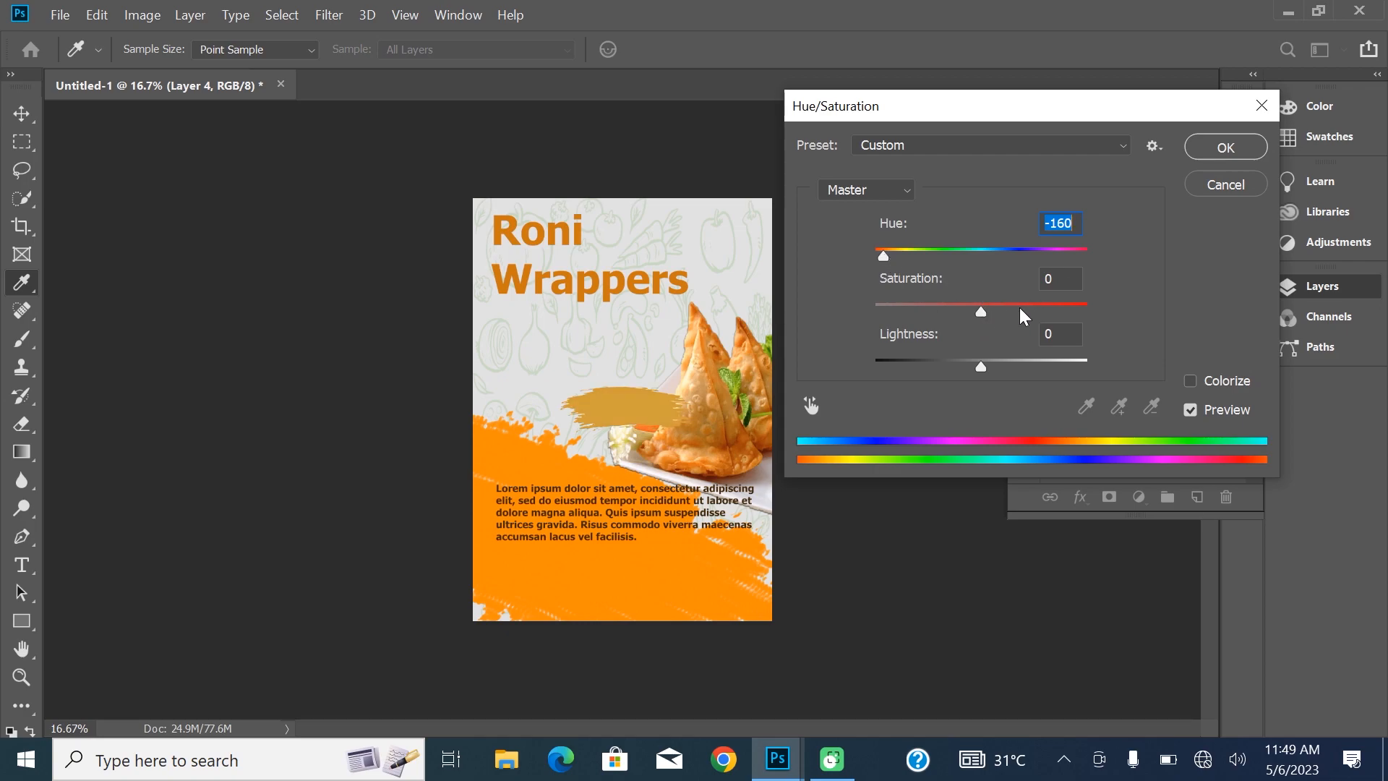
drag(981, 310, 1053, 315)
mouse_move(981, 367)
mouse_down()
mouse_move(934, 370)
mouse_move(980, 367)
mouse_move(964, 366)
mouse_up()
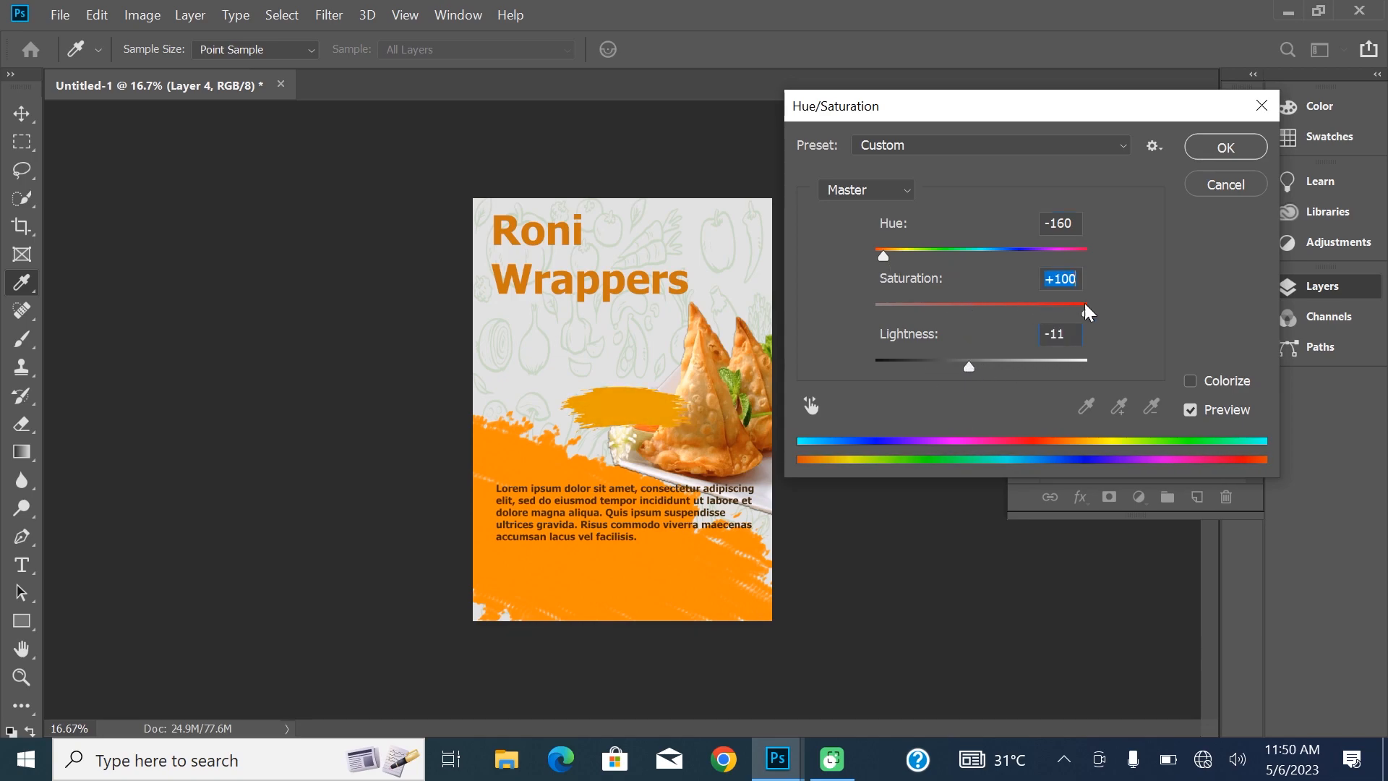
drag(871, 257, 881, 258)
click(1225, 146)
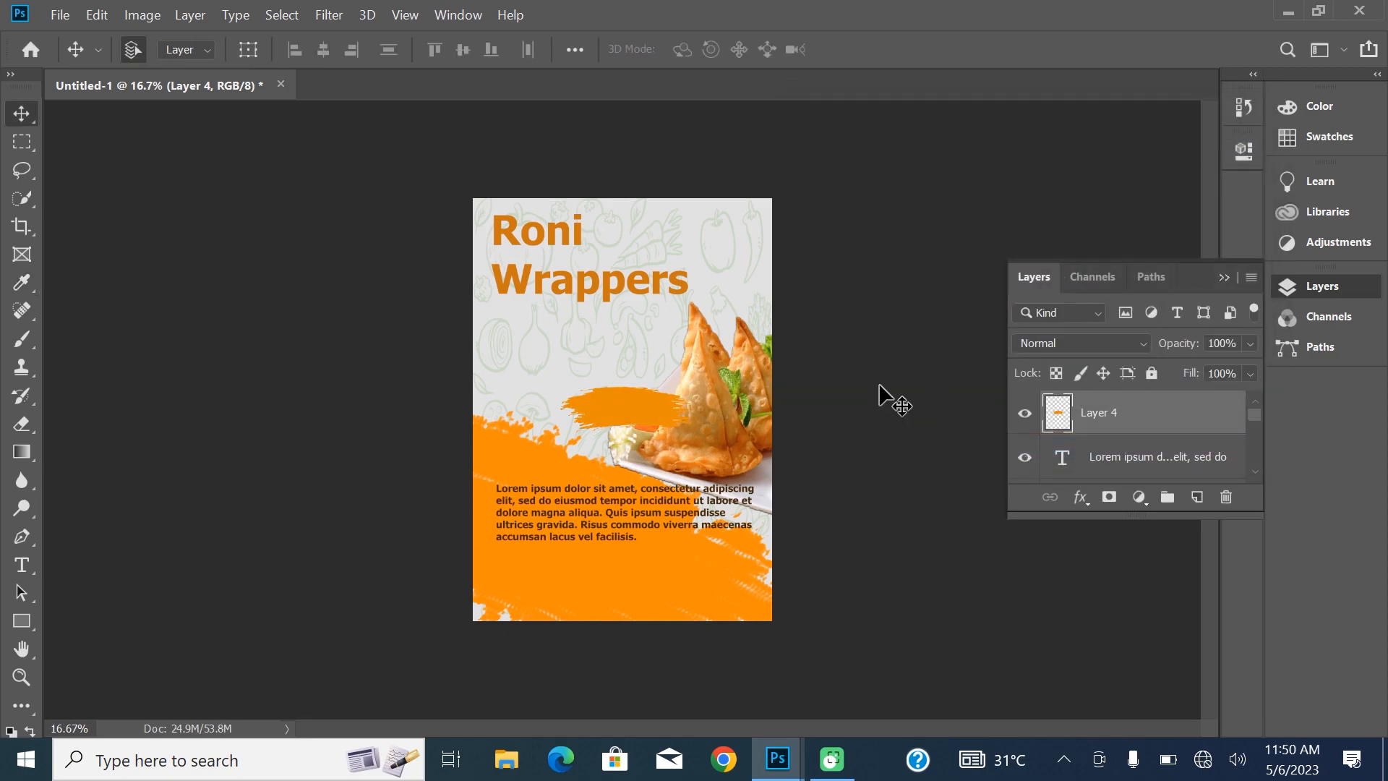
Add the two-line text "30% Off" at 38.01 pt above the small orange brush stroke.
click(21, 565)
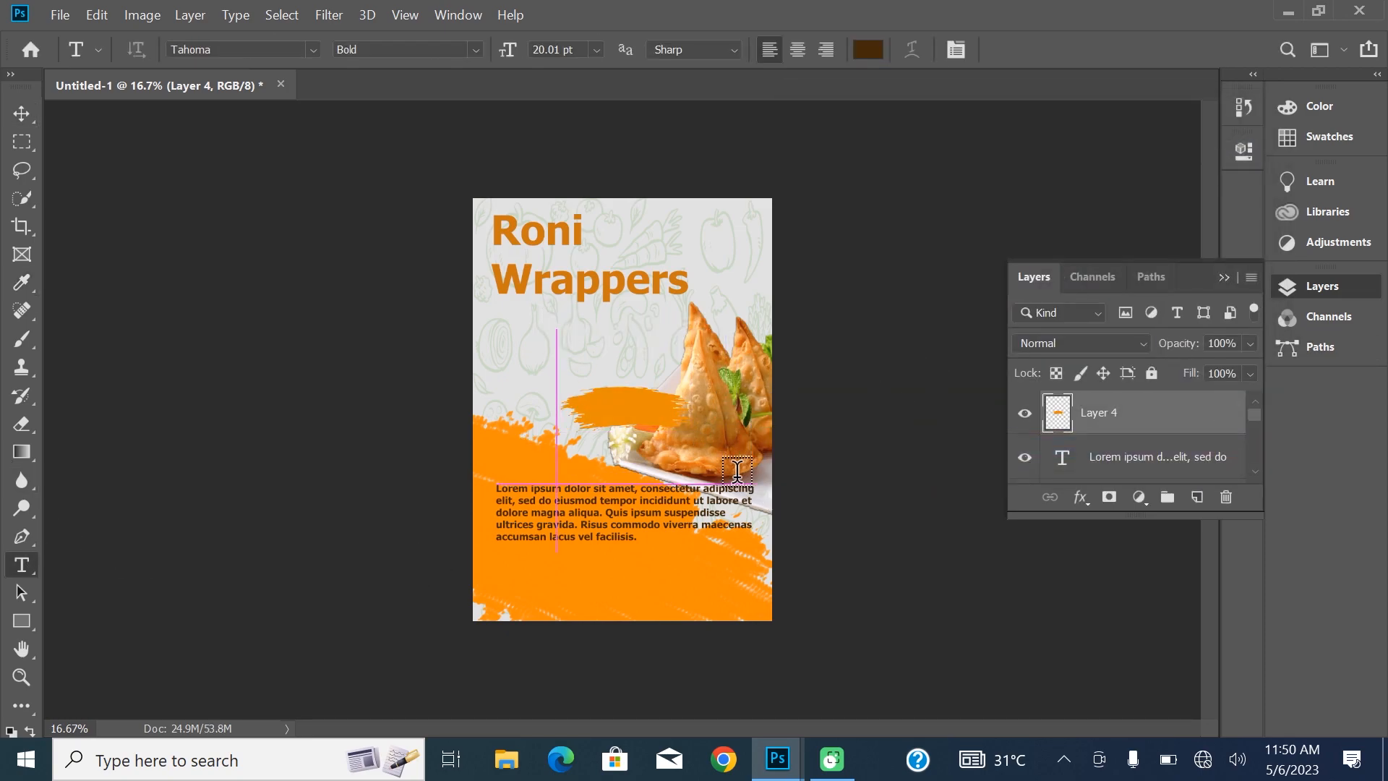
drag(557, 329, 735, 482)
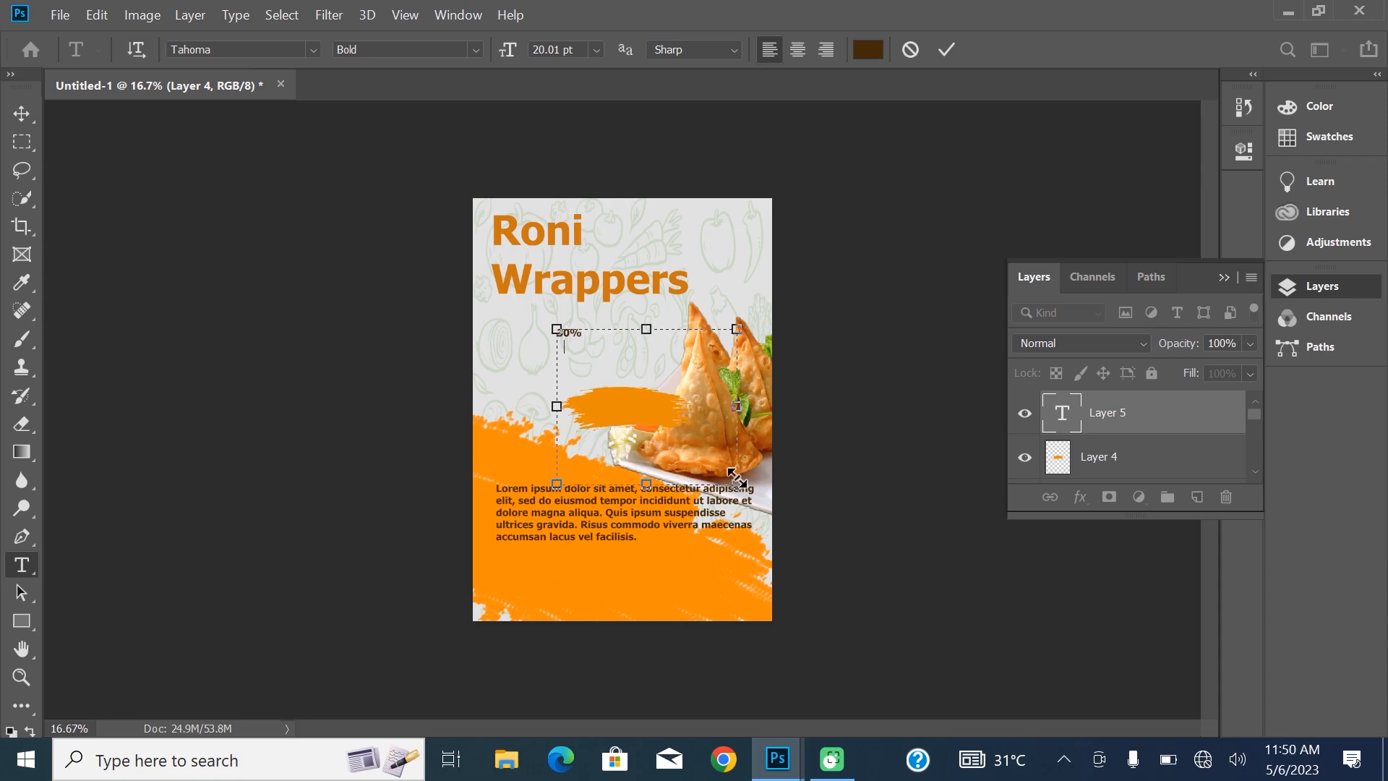
drag(506, 52, 515, 50)
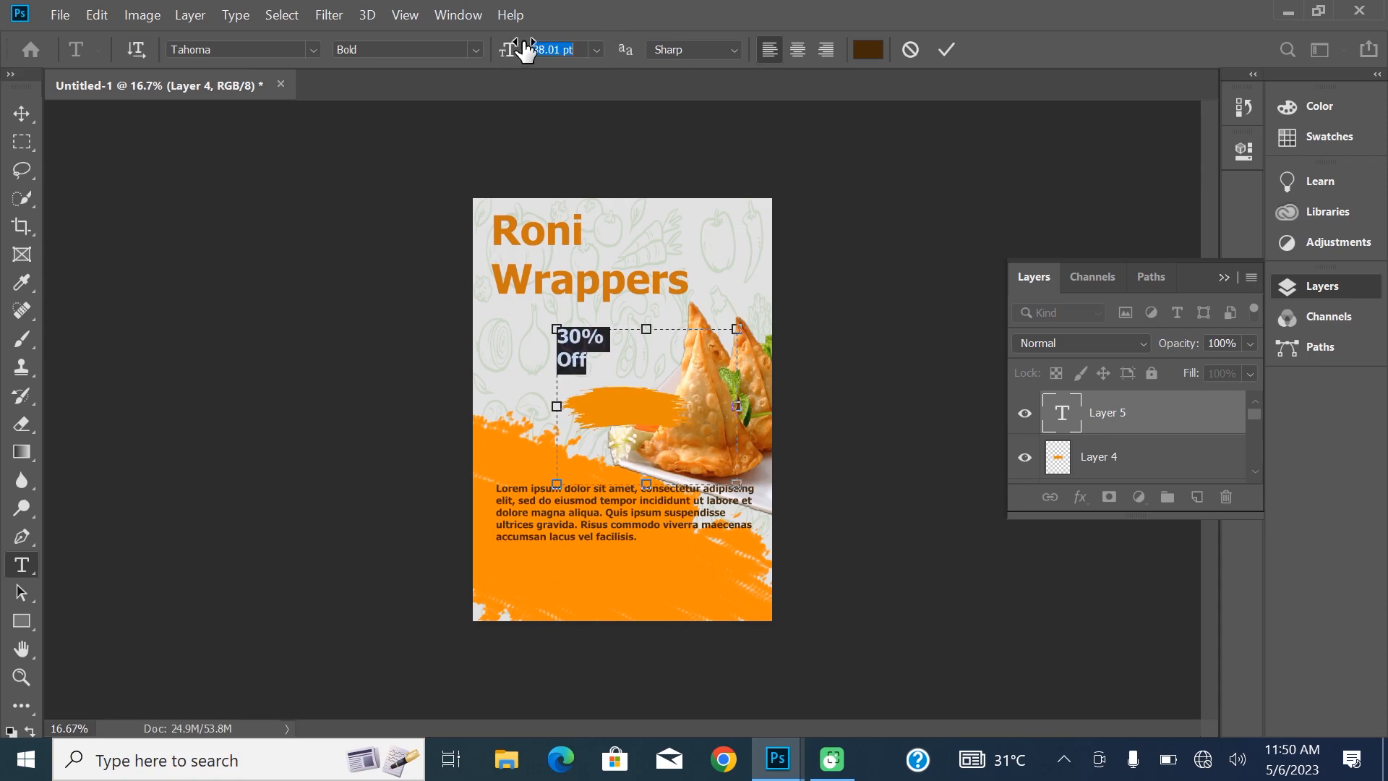
Set the tracking of the word "Off" in the 30% Off text to 240.
double_click(604, 354)
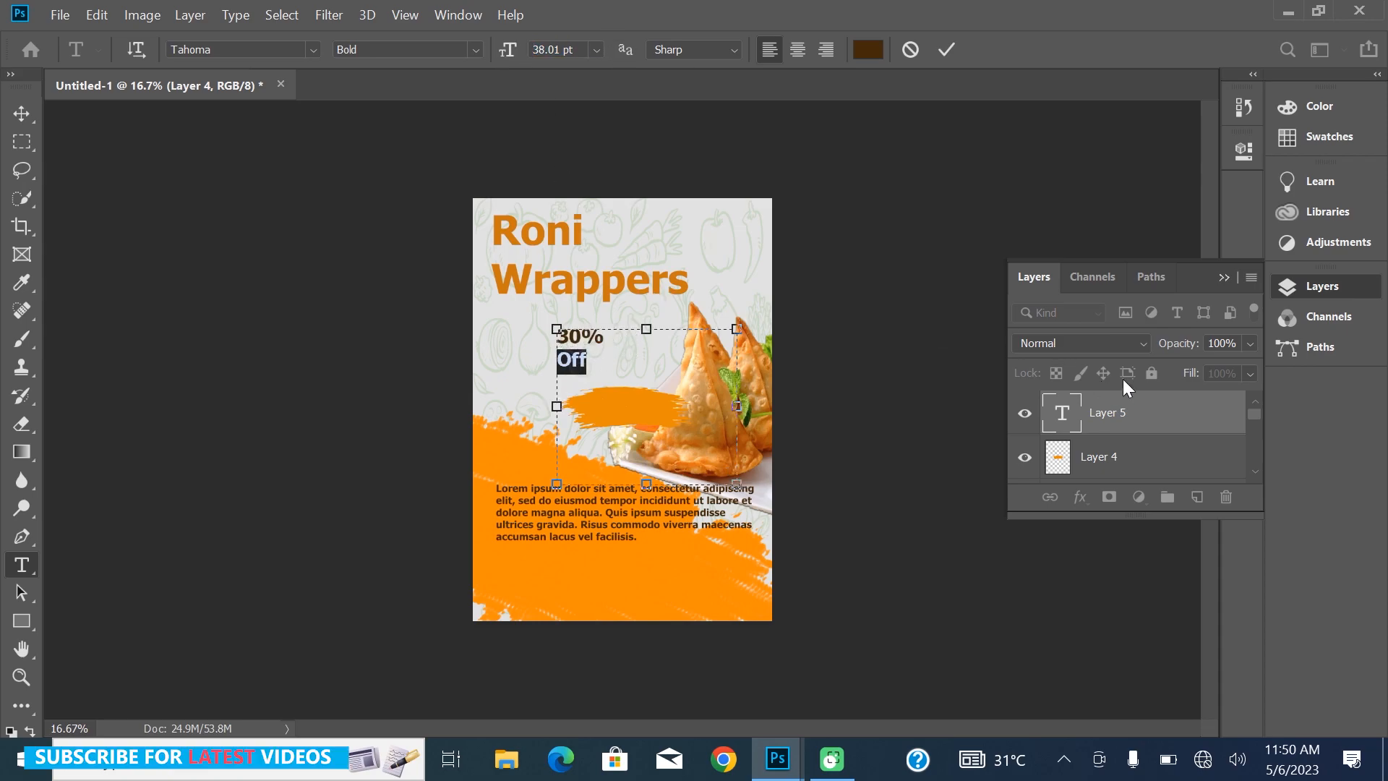
click(1225, 278)
click(1242, 150)
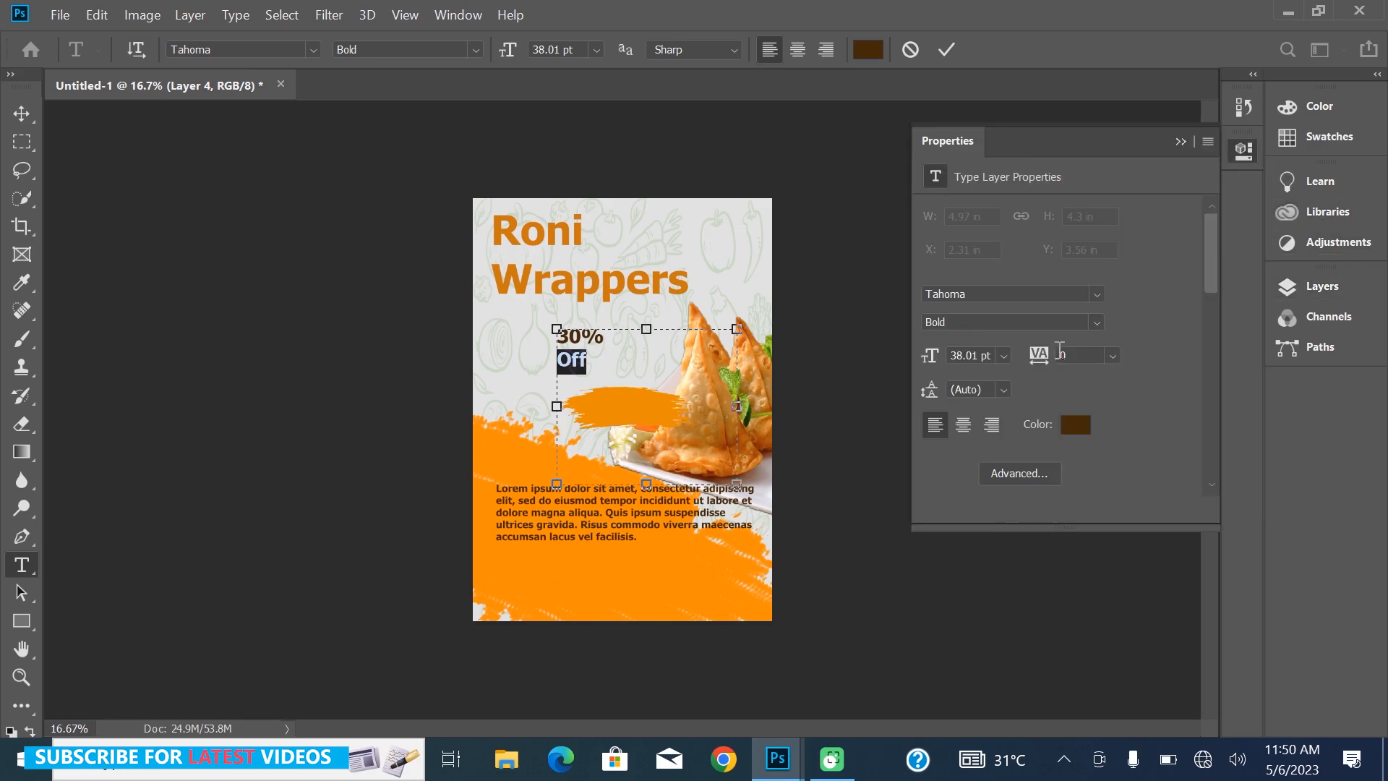
drag(1054, 361, 1060, 363)
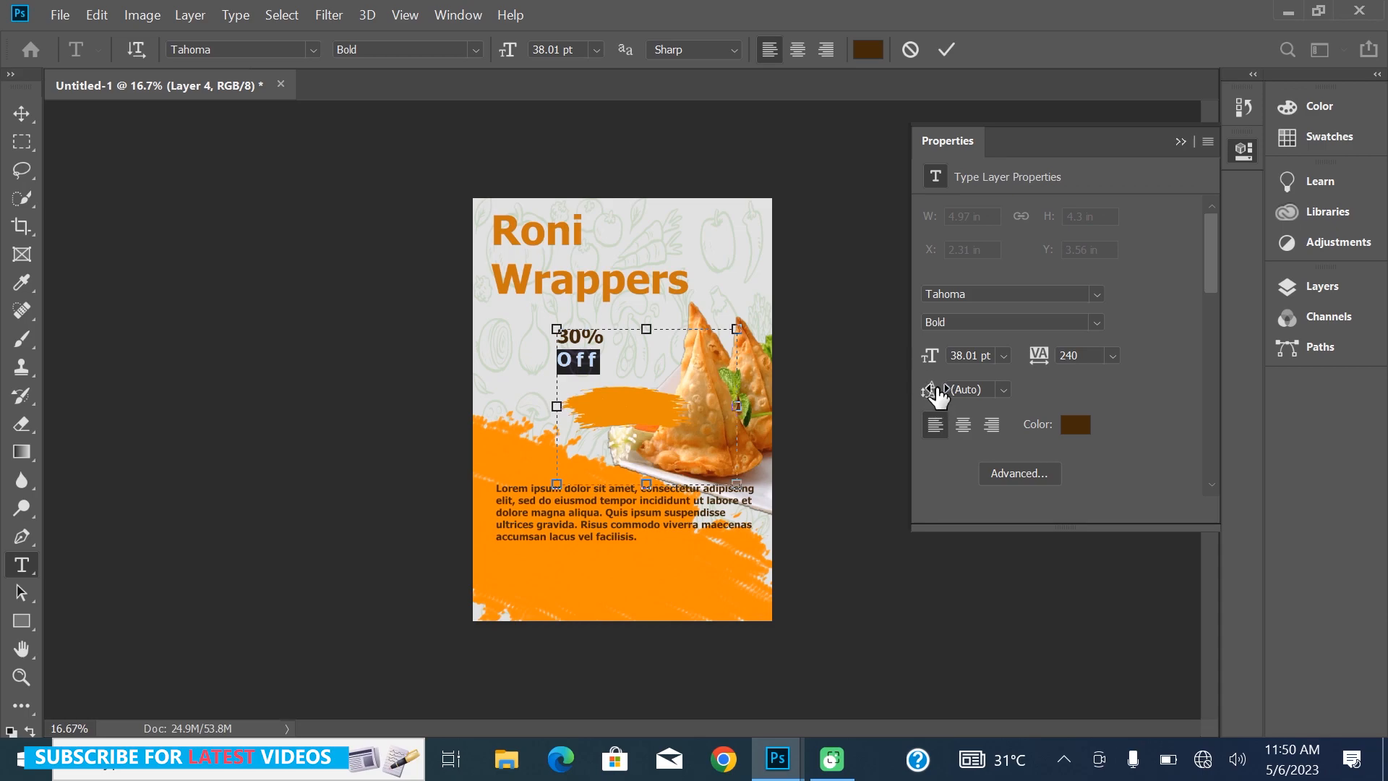
Set the leading of the whole "30% Off" text to 36 pt.
key(ctrl+a)
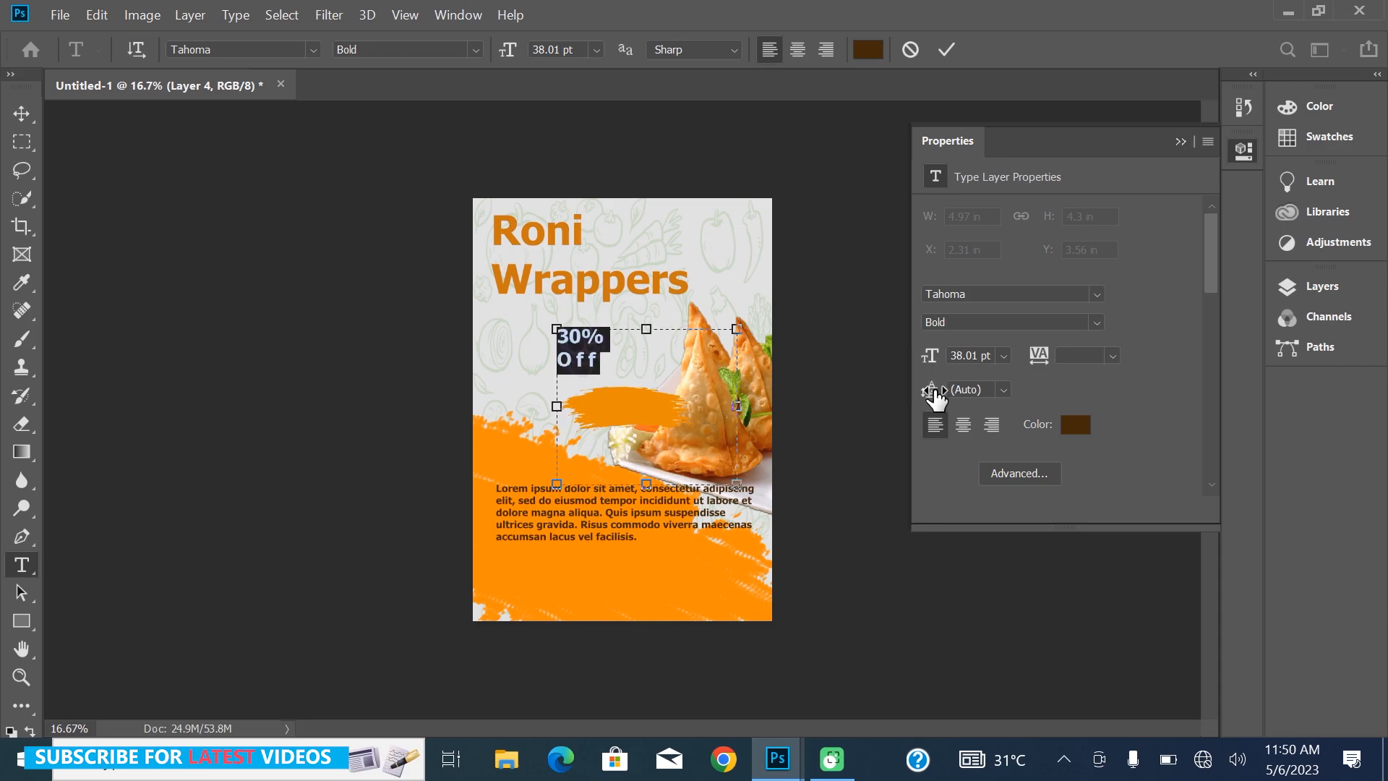
click(1003, 389)
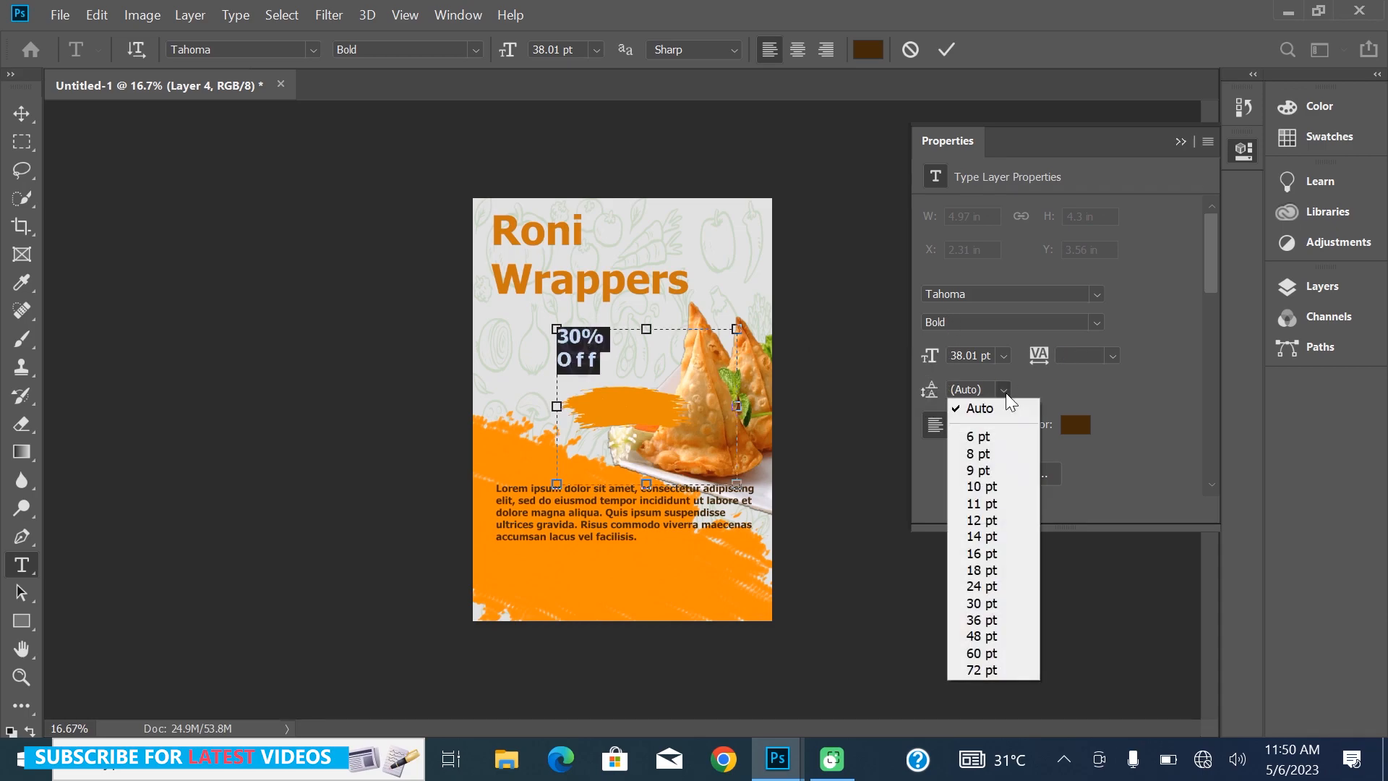
click(979, 470)
click(1003, 389)
click(988, 603)
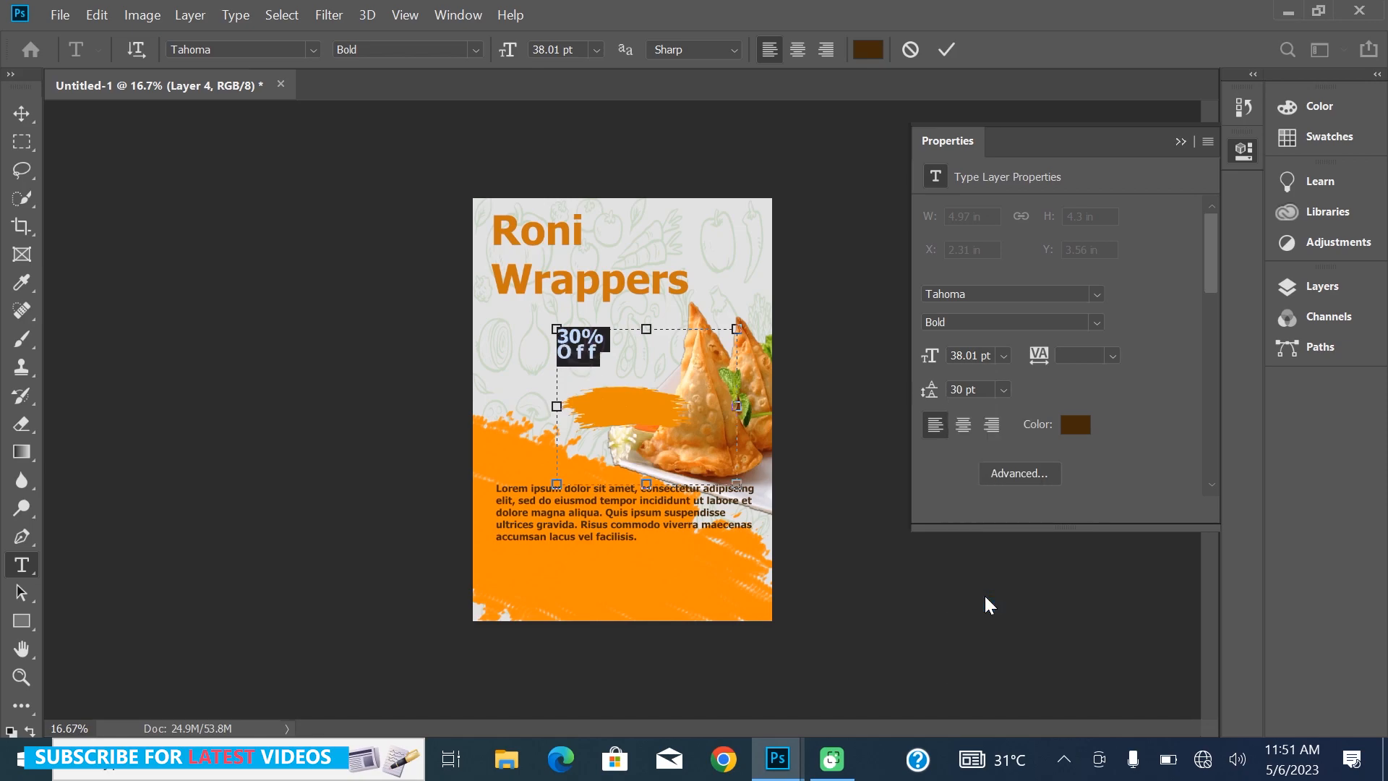
click(1003, 389)
click(979, 620)
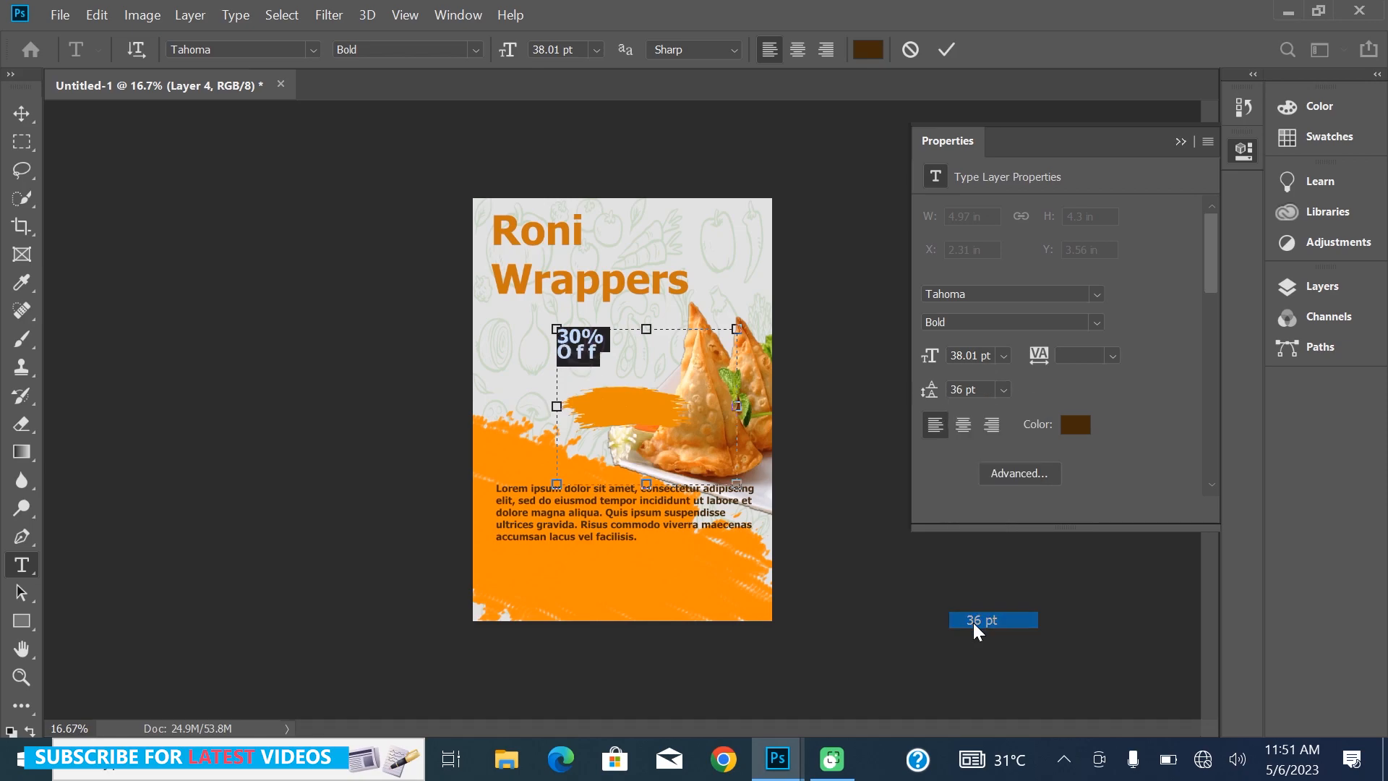
Move the "30% Off" text onto the small orange brush stroke.
click(946, 49)
key(ctrl+t)
drag(578, 347, 629, 407)
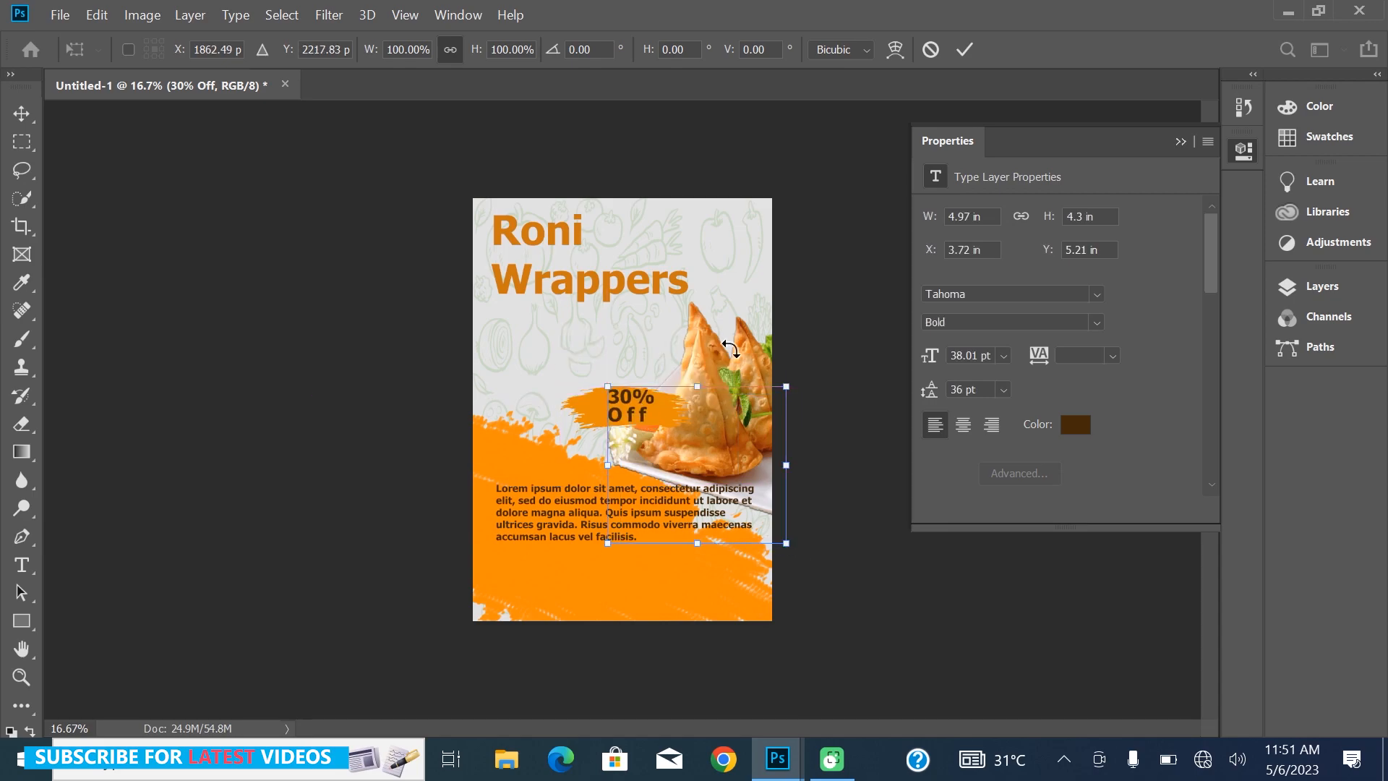
click(964, 50)
Add a 1 px inside stroke in white to the small orange brush stroke's layer.
click(1310, 286)
double_click(1178, 458)
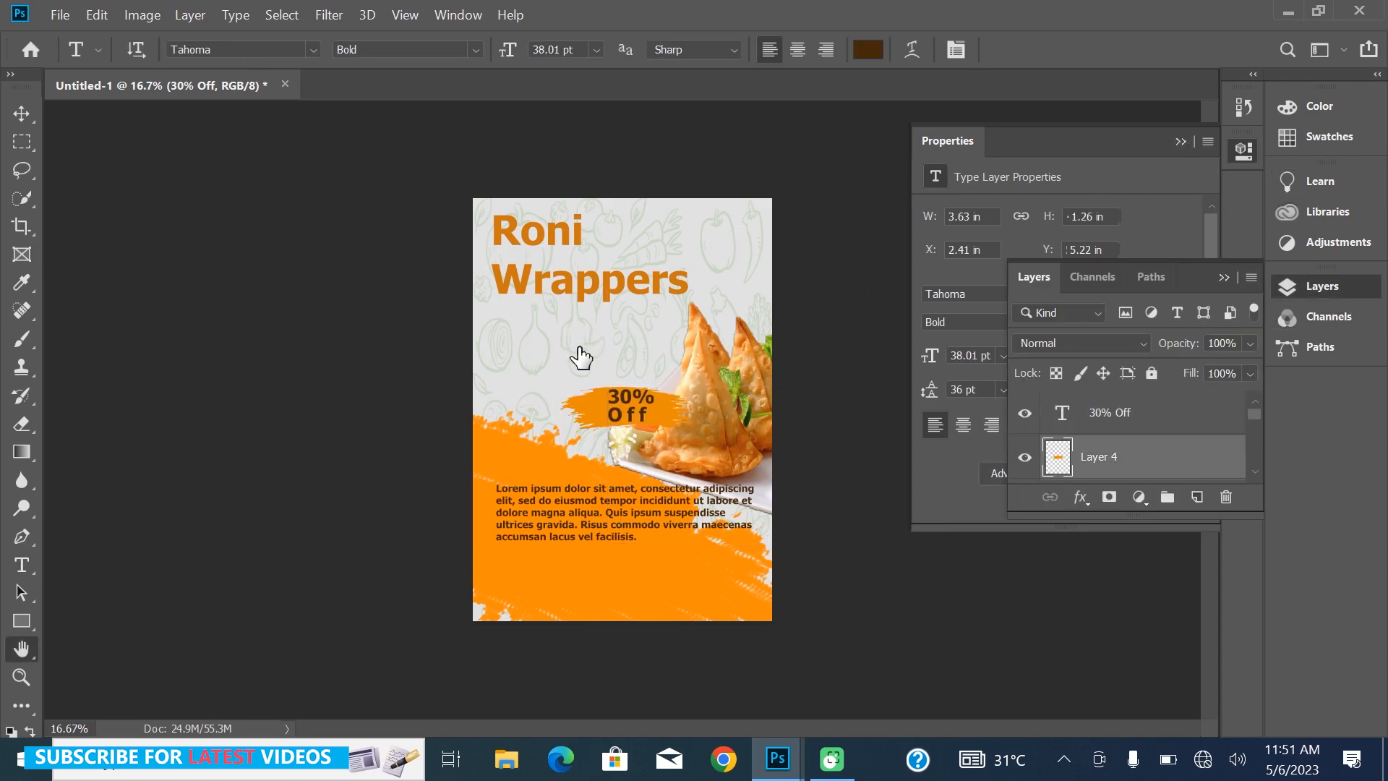
click(399, 376)
drag(565, 197, 1081, 185)
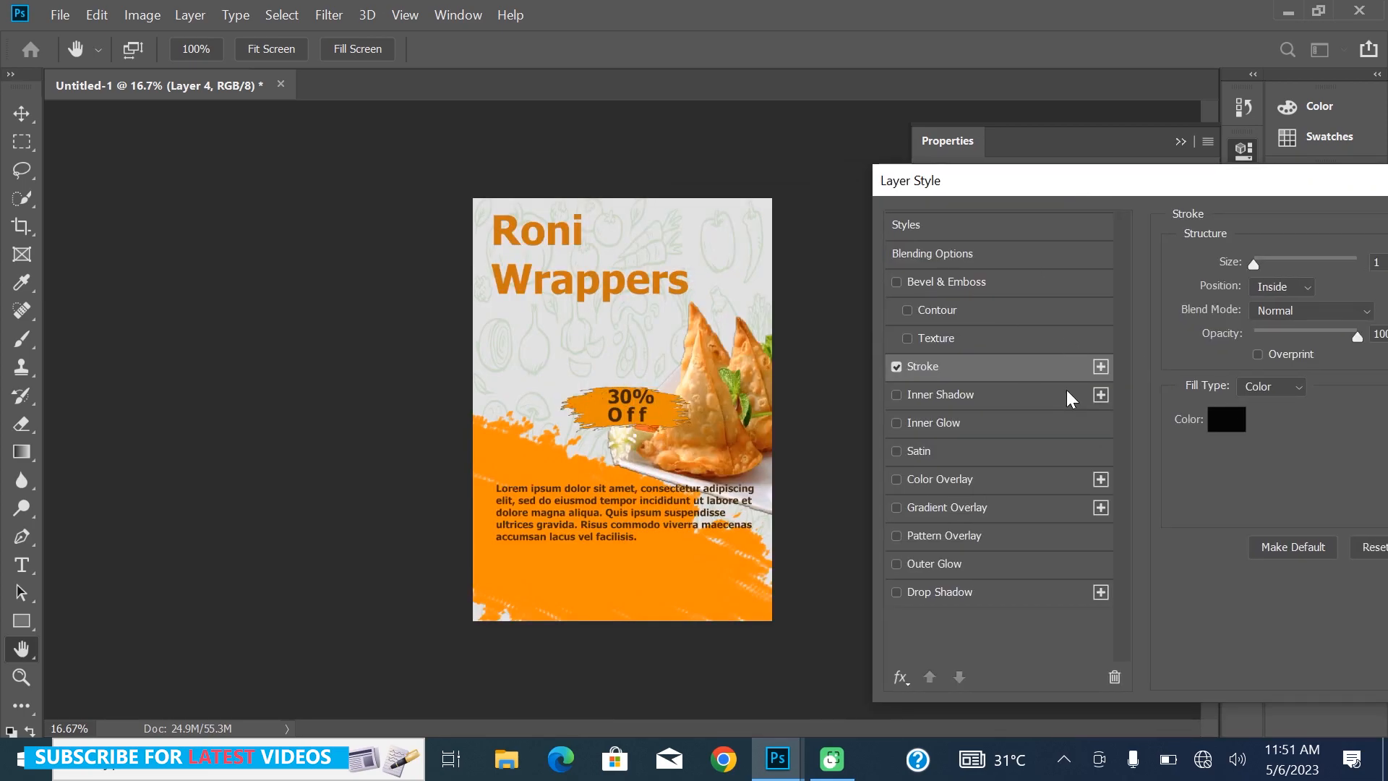
click(1226, 419)
click(712, 213)
click(1278, 161)
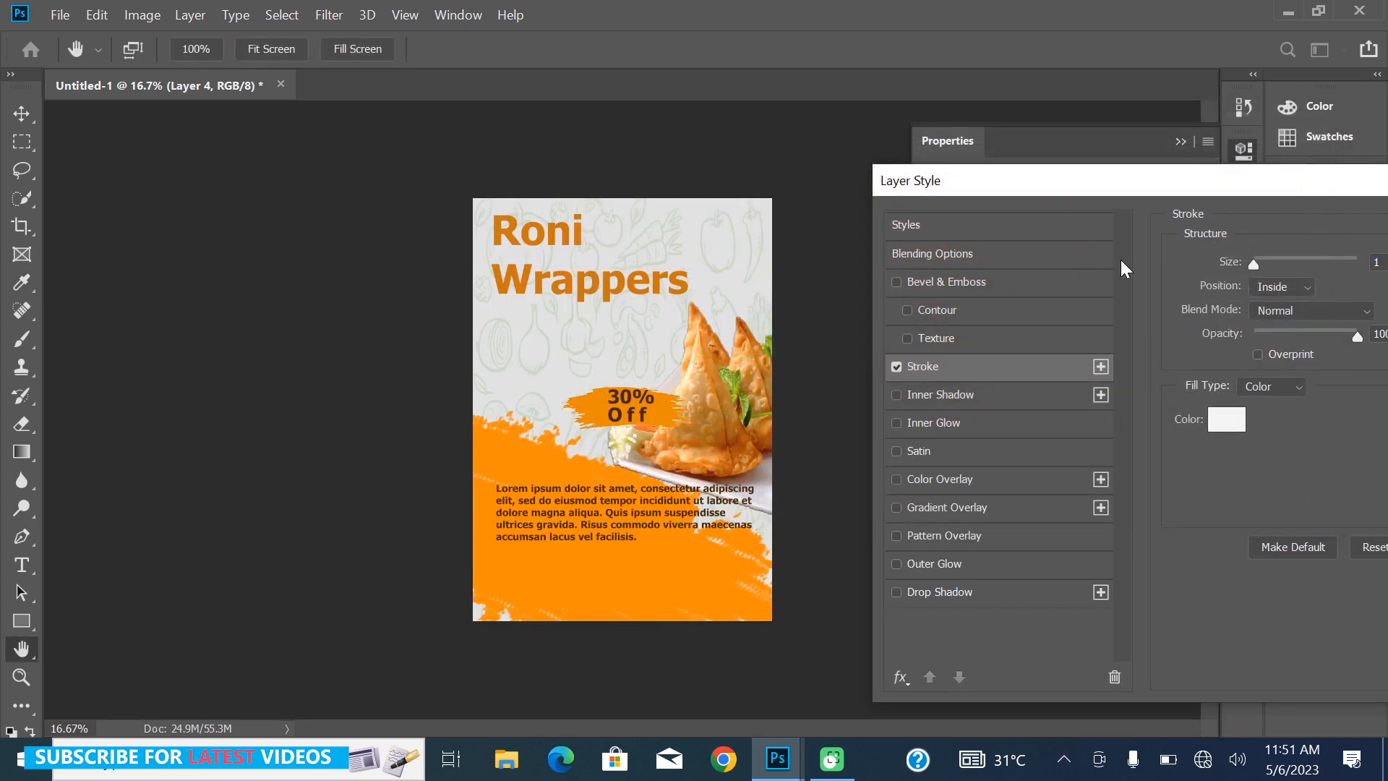
drag(1294, 189, 835, 240)
click(1169, 288)
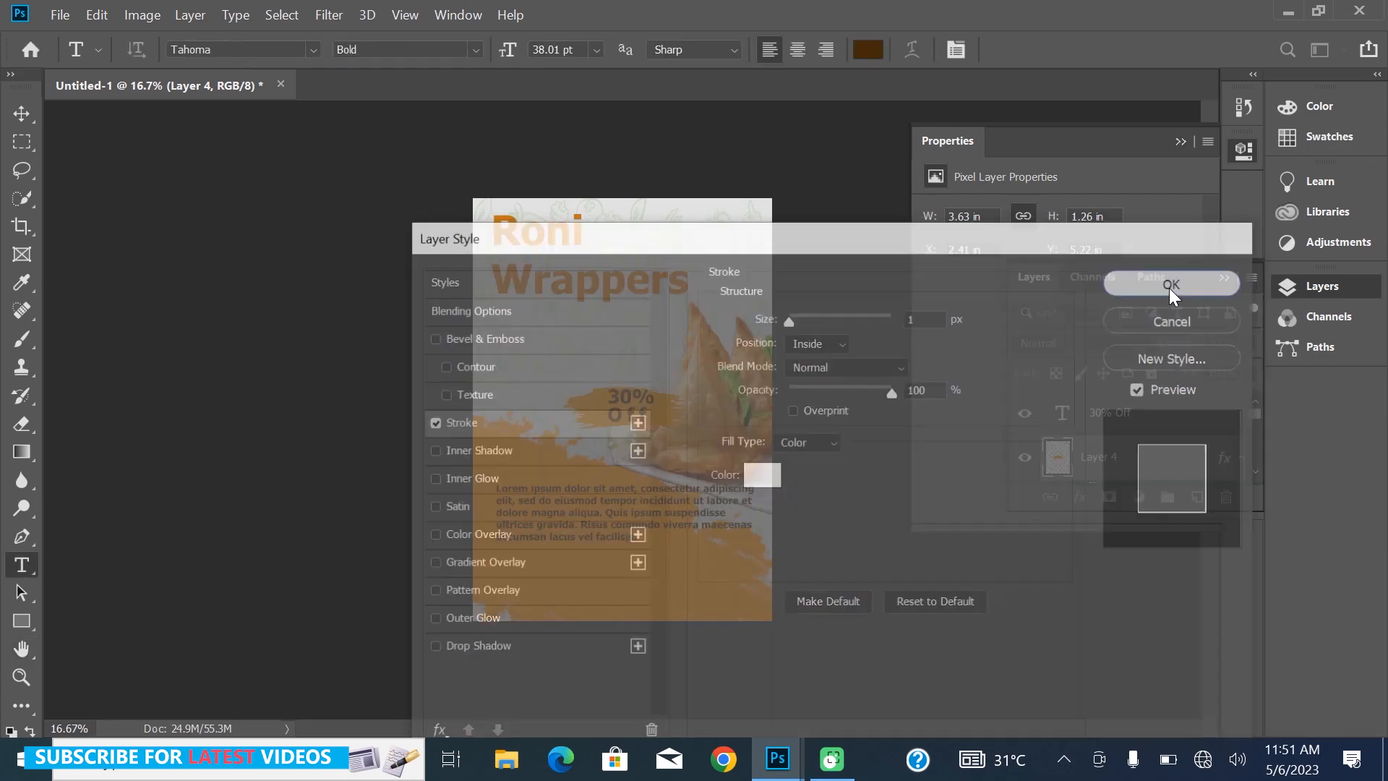
Add a 1 px white inside stroke effect to the "30% Off" text layer.
click(1349, 284)
click(1349, 284)
double_click(1220, 421)
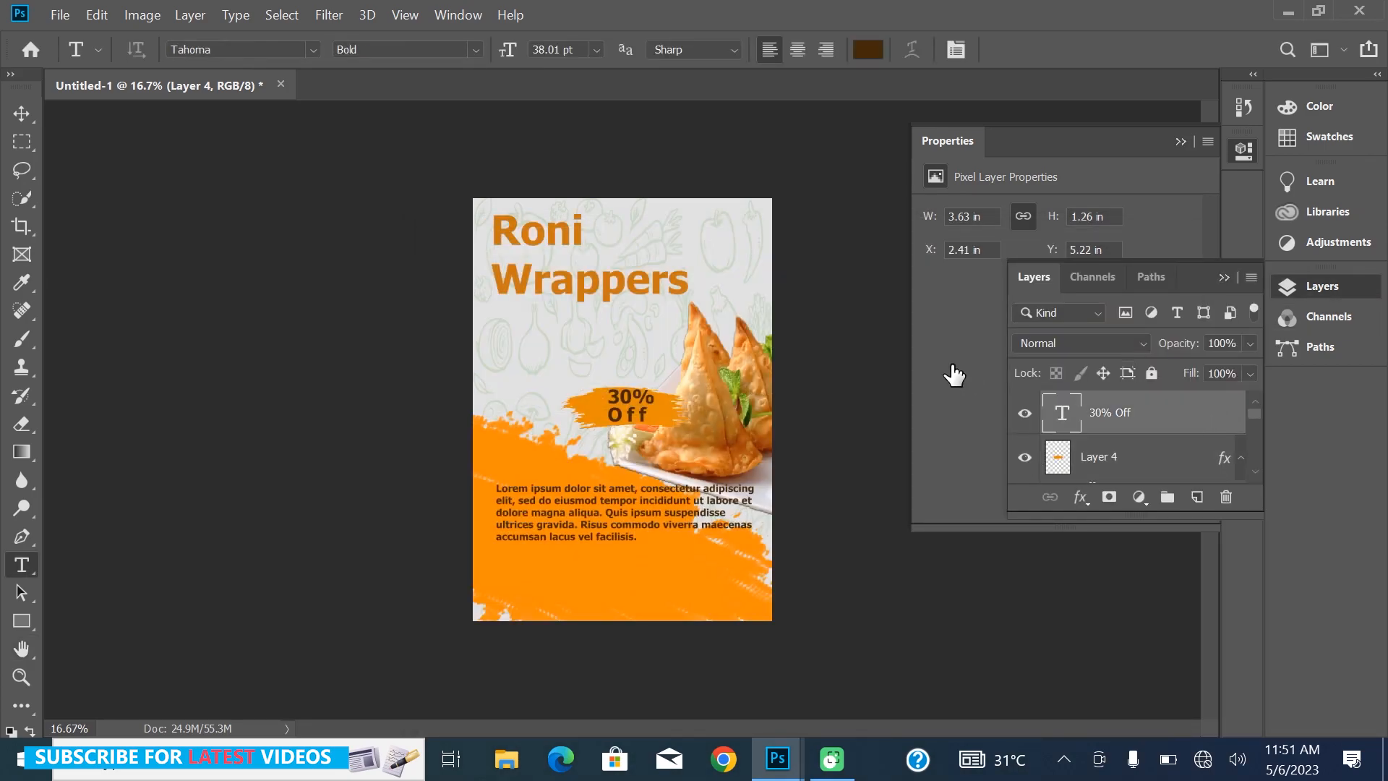
click(443, 392)
drag(641, 210, 949, 215)
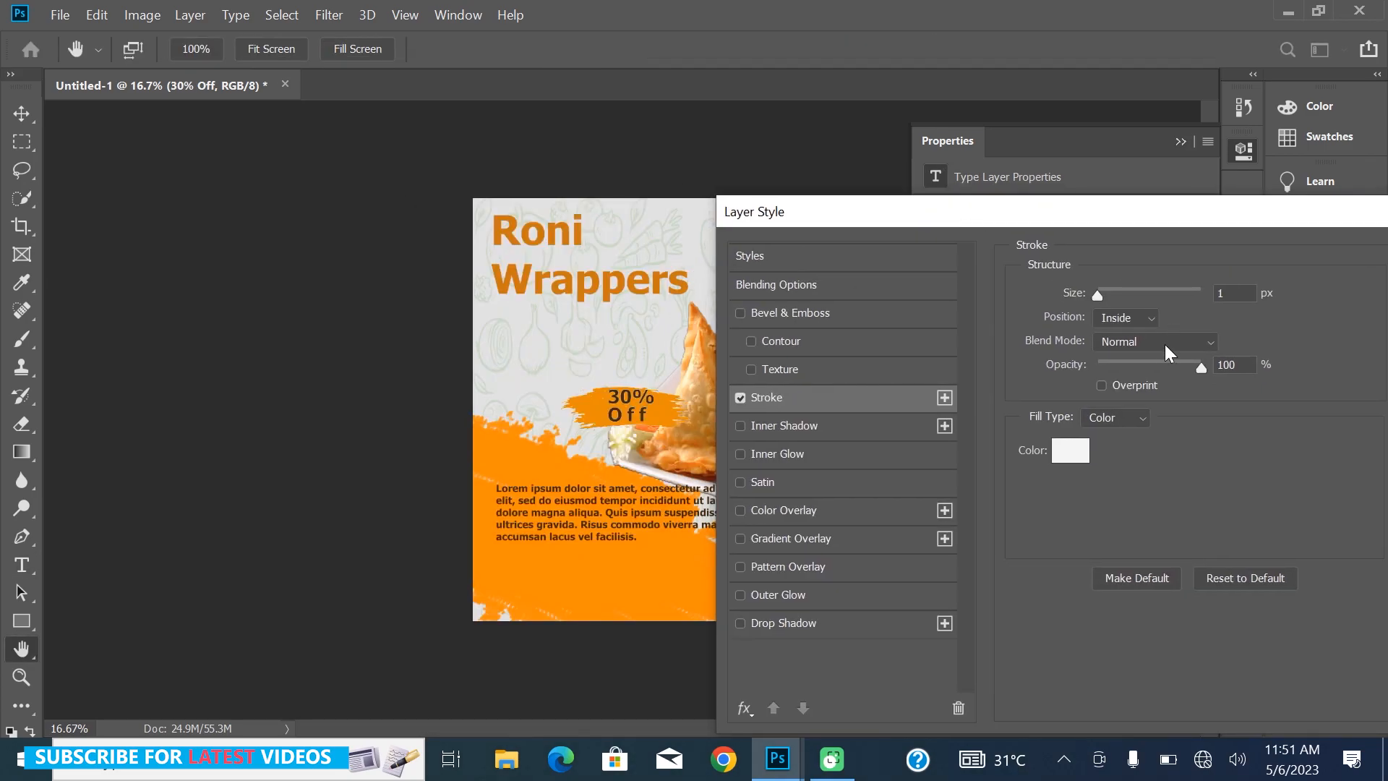
drag(1116, 218, 877, 244)
click(1269, 253)
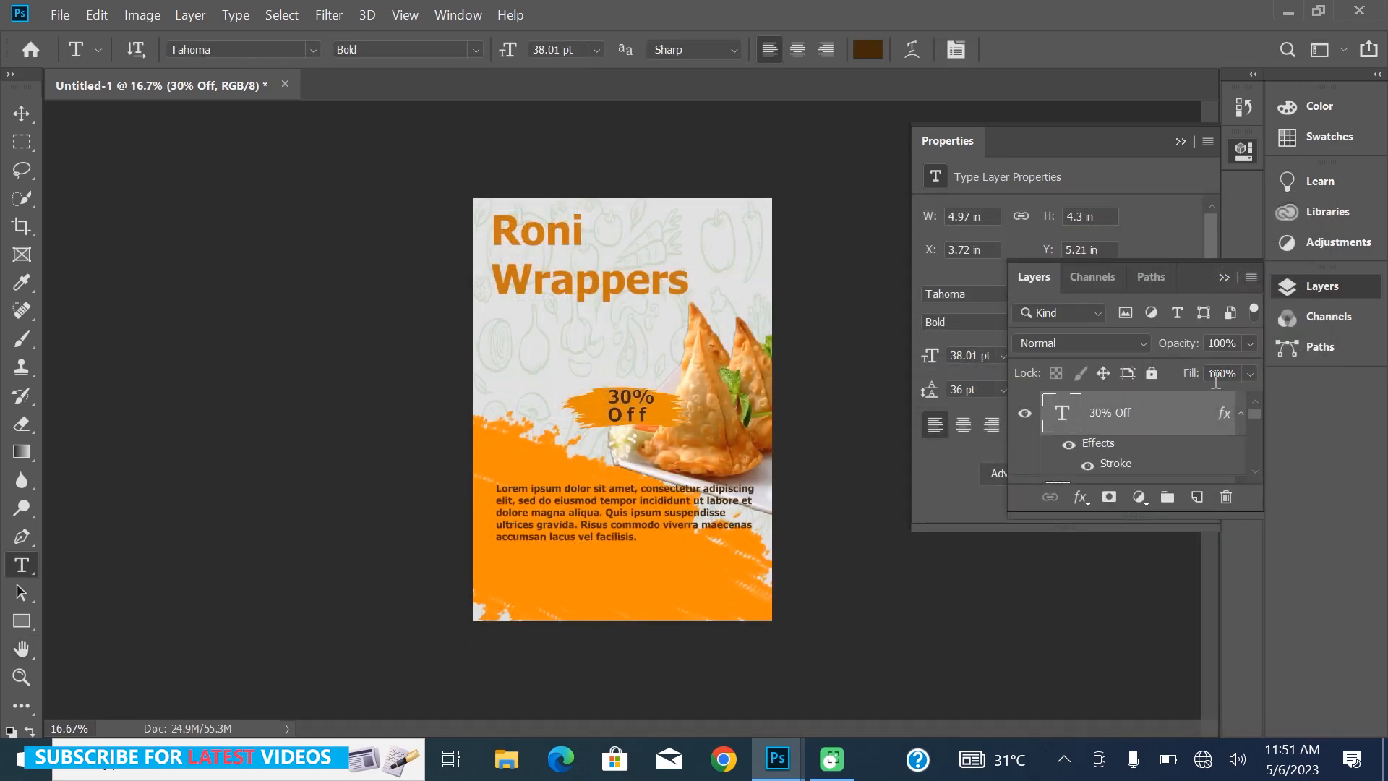
Scale the small orange brush stroke to 100.46% width and 161.90% height and position it behind the "30% Off" text.
scroll(1254, 412, down, 1)
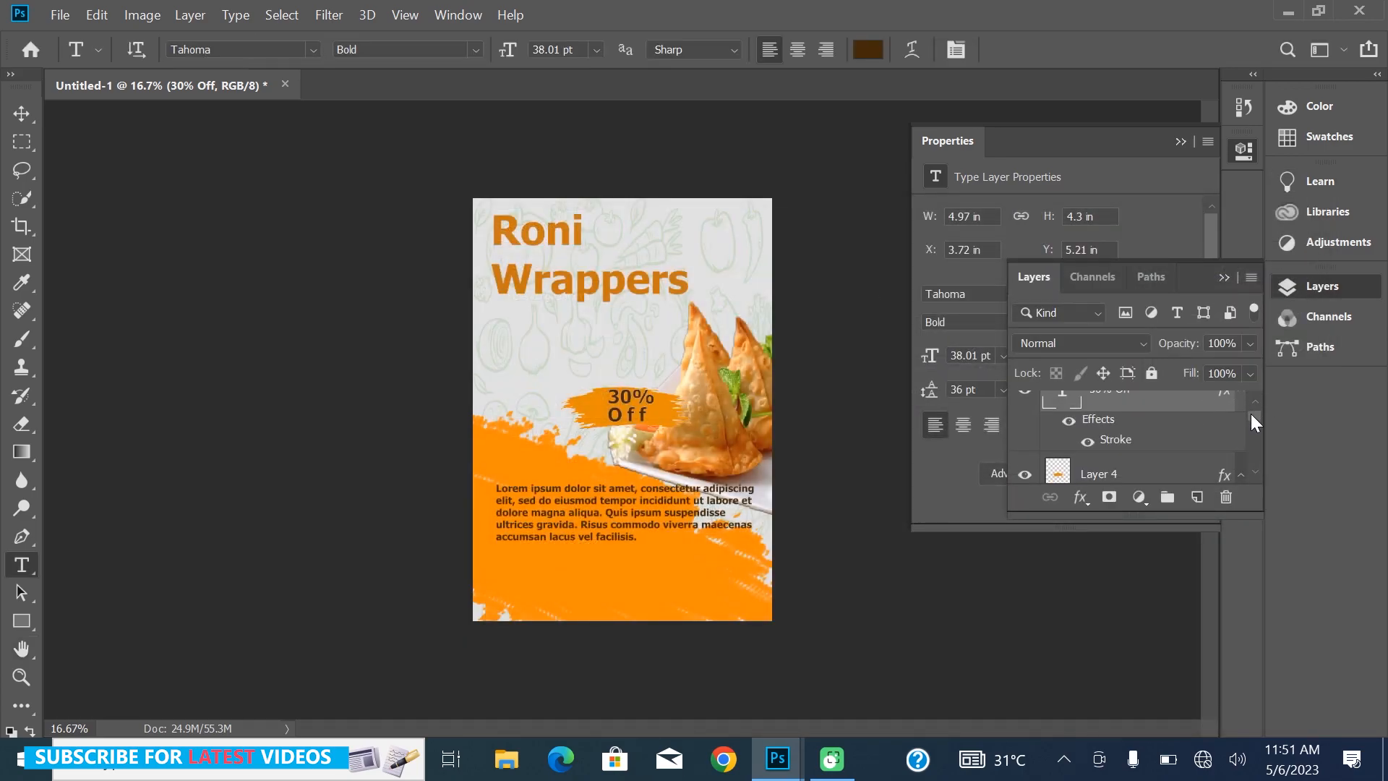
click(1131, 474)
key(ctrl+t)
drag(623, 387, 623, 380)
mouse_move(540, 404)
mouse_down()
mouse_move(576, 407)
mouse_move(547, 413)
mouse_up()
drag(626, 377, 627, 352)
drag(702, 391, 665, 389)
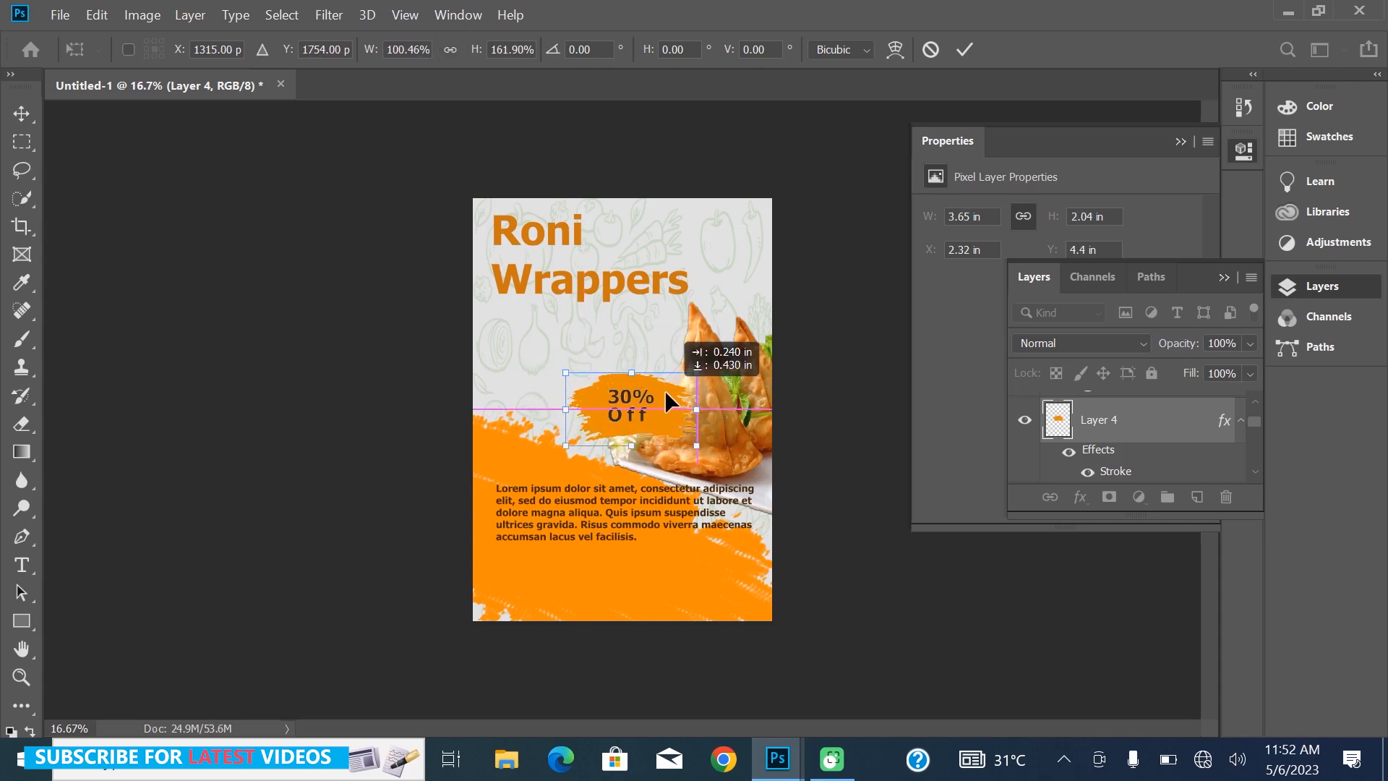
click(967, 50)
Draw a rectangle about 163 by 199 px in the poster's upper-right corner and fill it green.
click(22, 620)
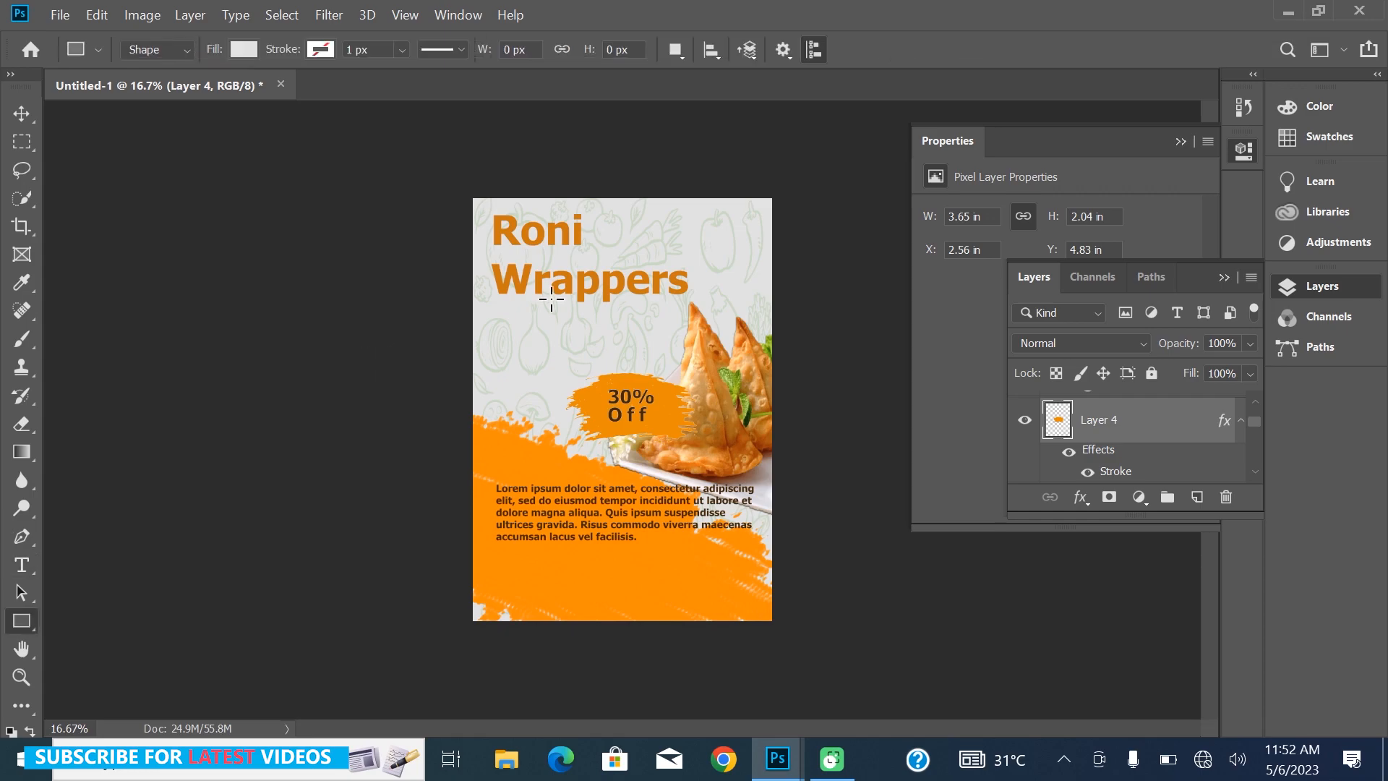
drag(719, 218, 738, 242)
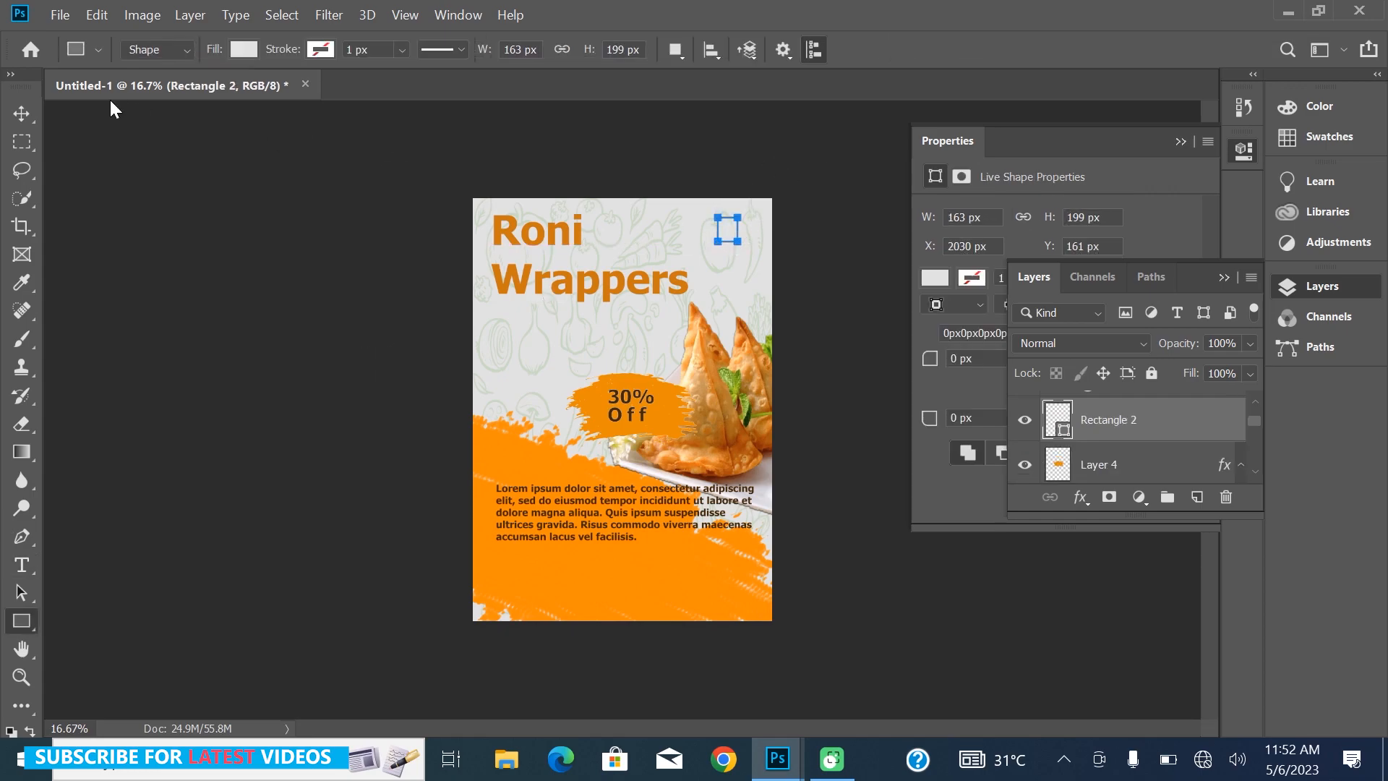
click(243, 49)
click(258, 208)
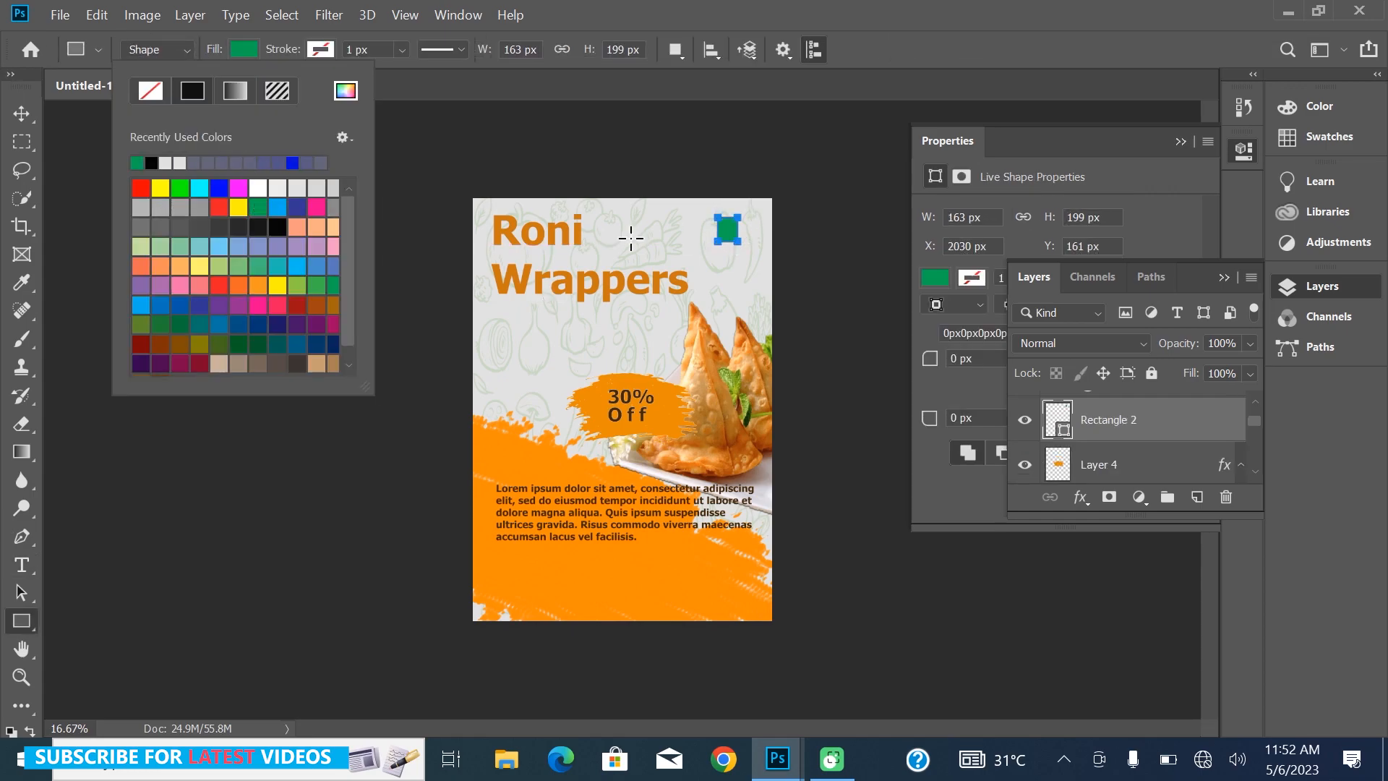
Remove the small rectangle's fill and give it a green stroke of 26.52 px.
click(240, 49)
click(240, 50)
click(144, 96)
click(317, 49)
click(215, 162)
click(331, 53)
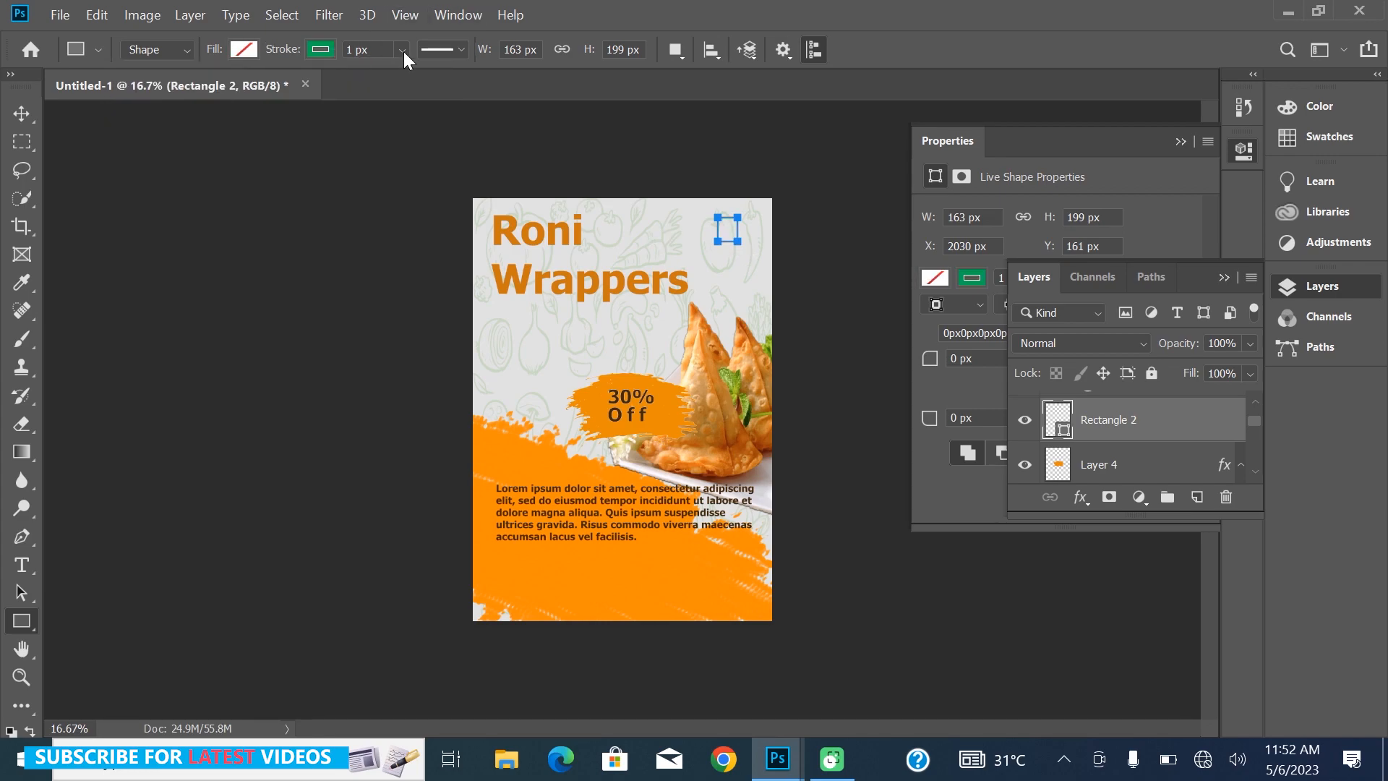
click(402, 51)
drag(426, 77, 422, 78)
Draw an ellipse about 67 by 91 px inside the small green rectangle.
right_click(23, 623)
click(73, 659)
key(ctrl+plus)
key(ctrl+plus)
click(1194, 135)
click(1183, 142)
click(1212, 190)
drag(826, 642, 842, 664)
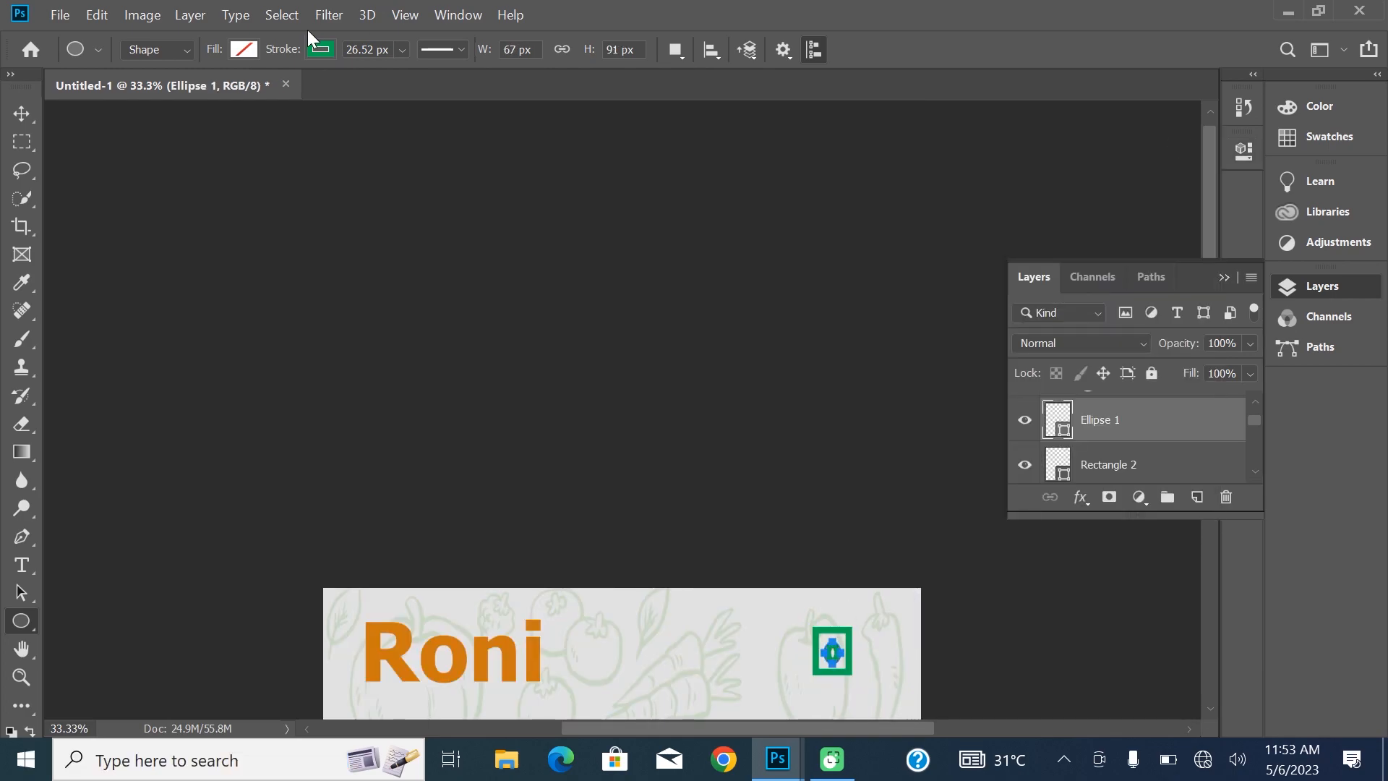
Fill the ellipse inside the rectangle with the same green as its outline.
click(319, 49)
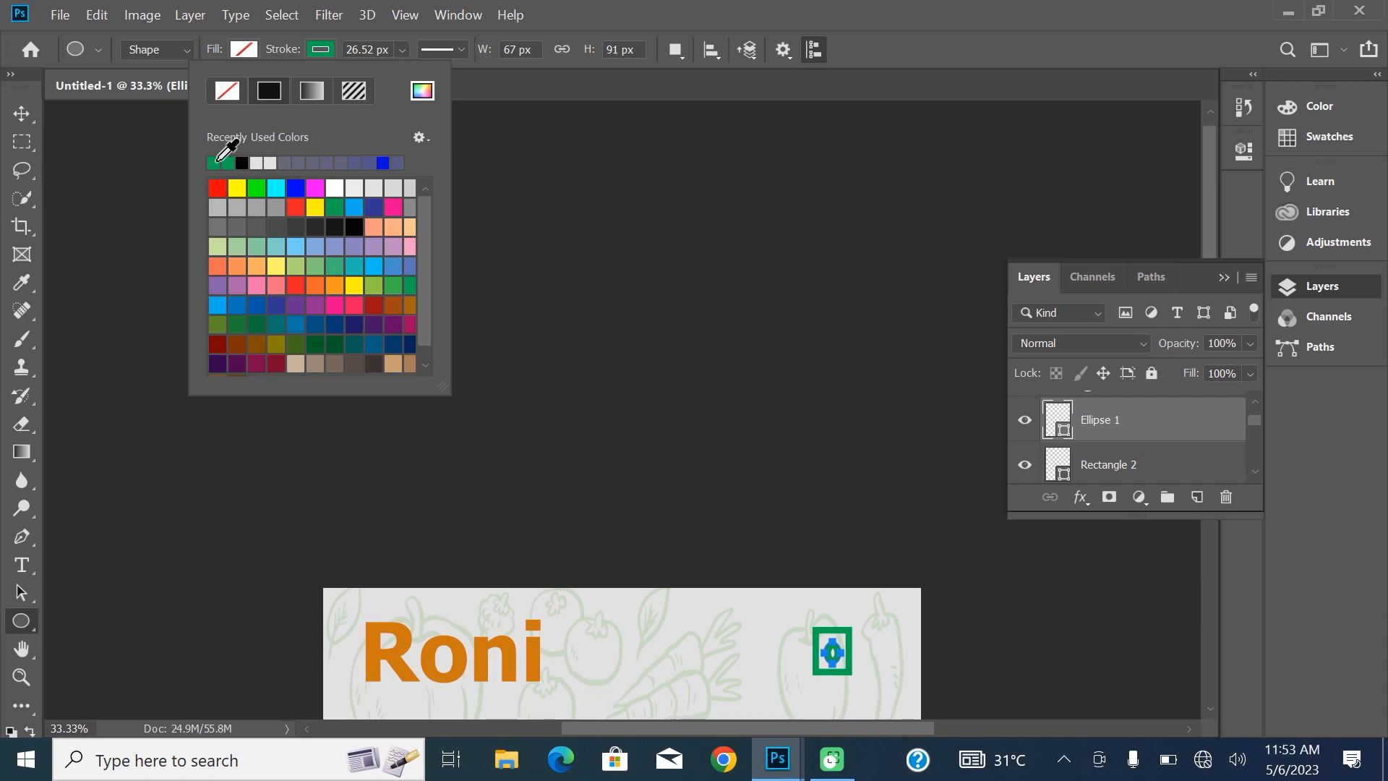
click(544, 98)
click(243, 49)
click(140, 162)
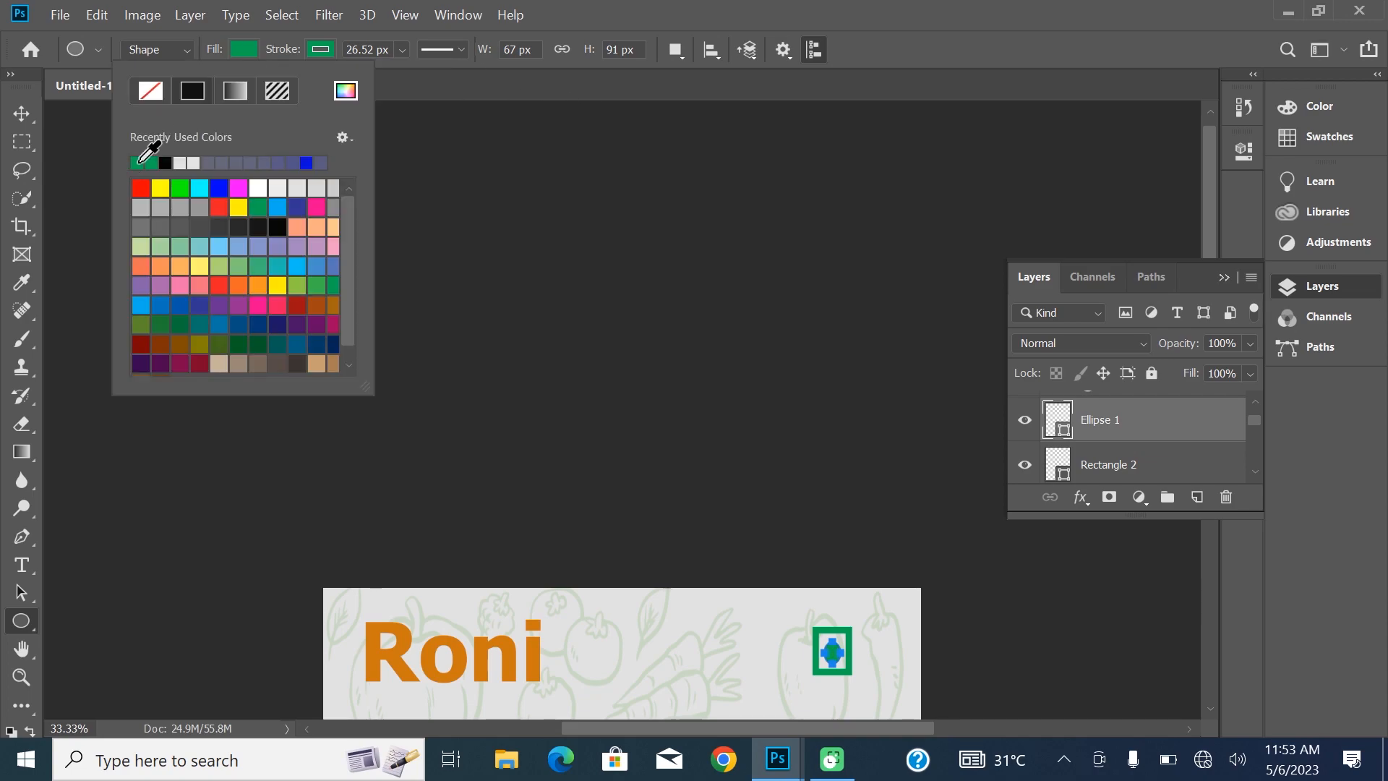
click(903, 175)
key(v)
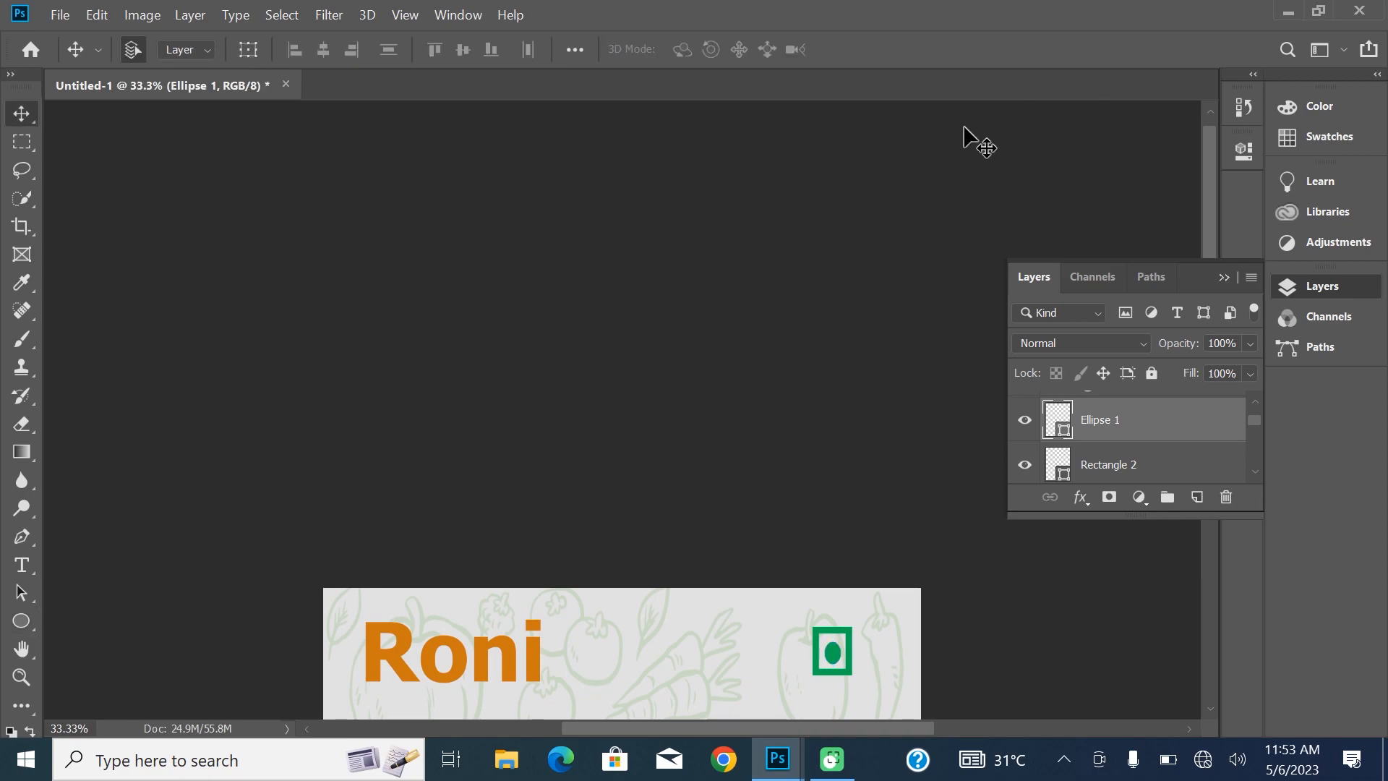
key(ctrl+minus)
key(ctrl+minus)
key(ctrl+minus)
key(ctrl+minus)
key(ctrl+plus)
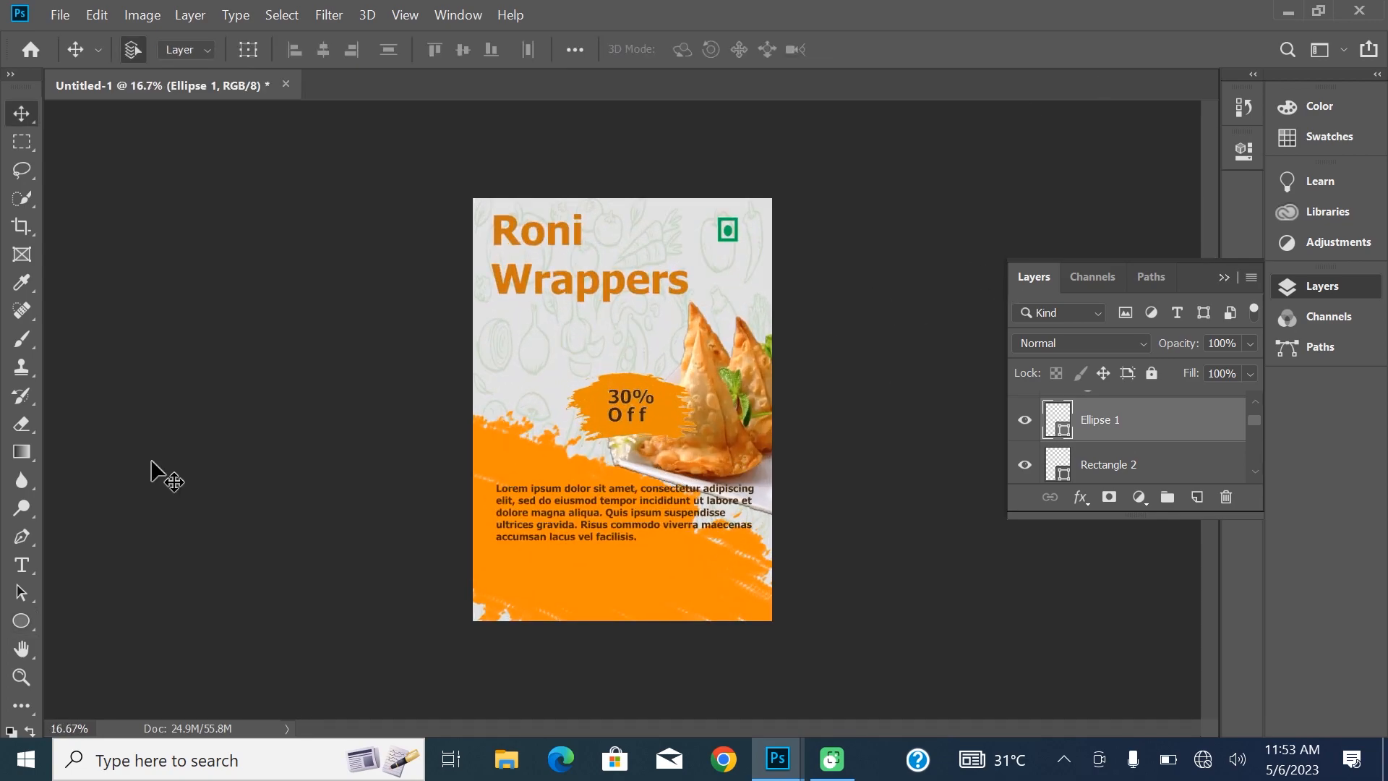
Add the text "EAT NOW" at 47.01 pt below the title, in a text box about 3.89 in wide.
click(21, 565)
drag(557, 331, 669, 388)
text(Ea)
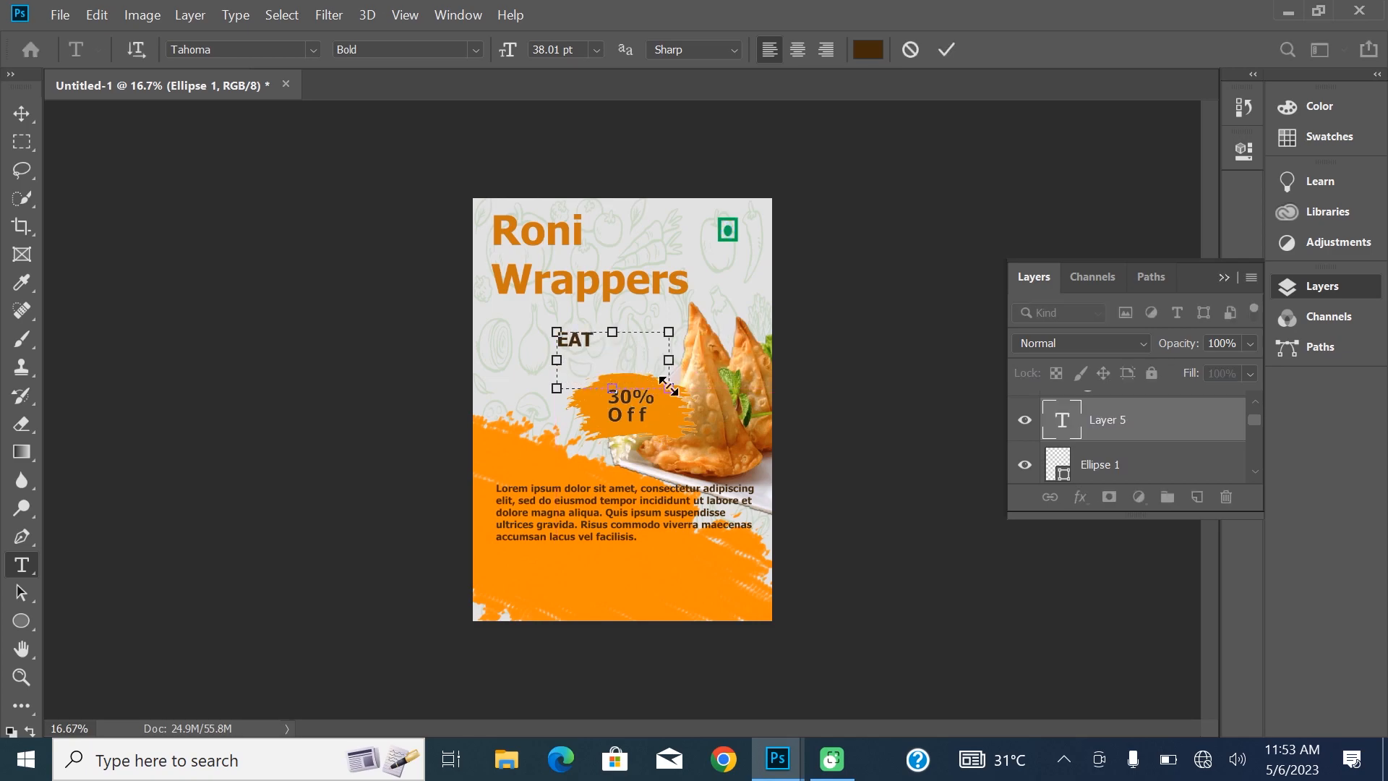
text(T NOW)
key(ctrl+a)
drag(509, 49, 515, 49)
drag(669, 359, 698, 359)
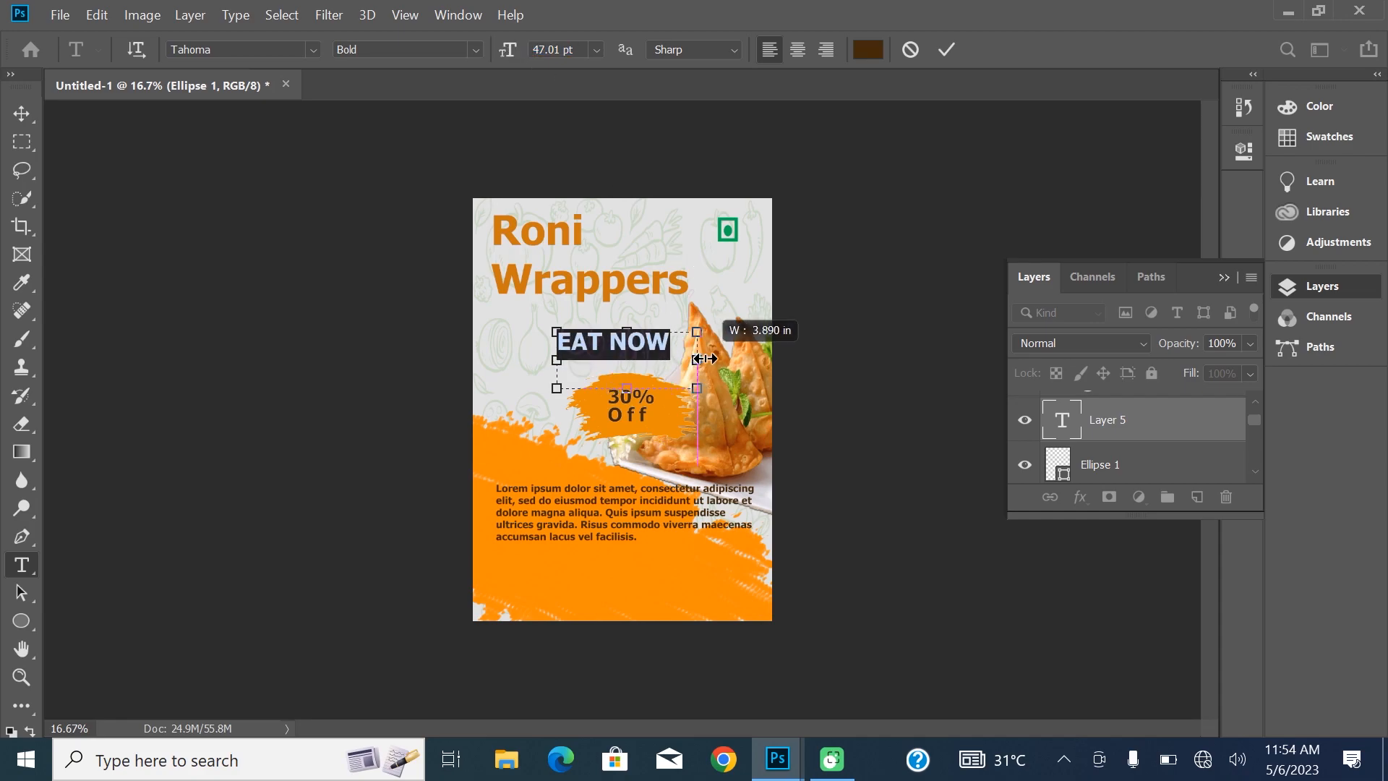
Try several fonts on the "EAT NOW" text and set it to Malgun Gothic Bold.
scroll(242, 51, up, 8)
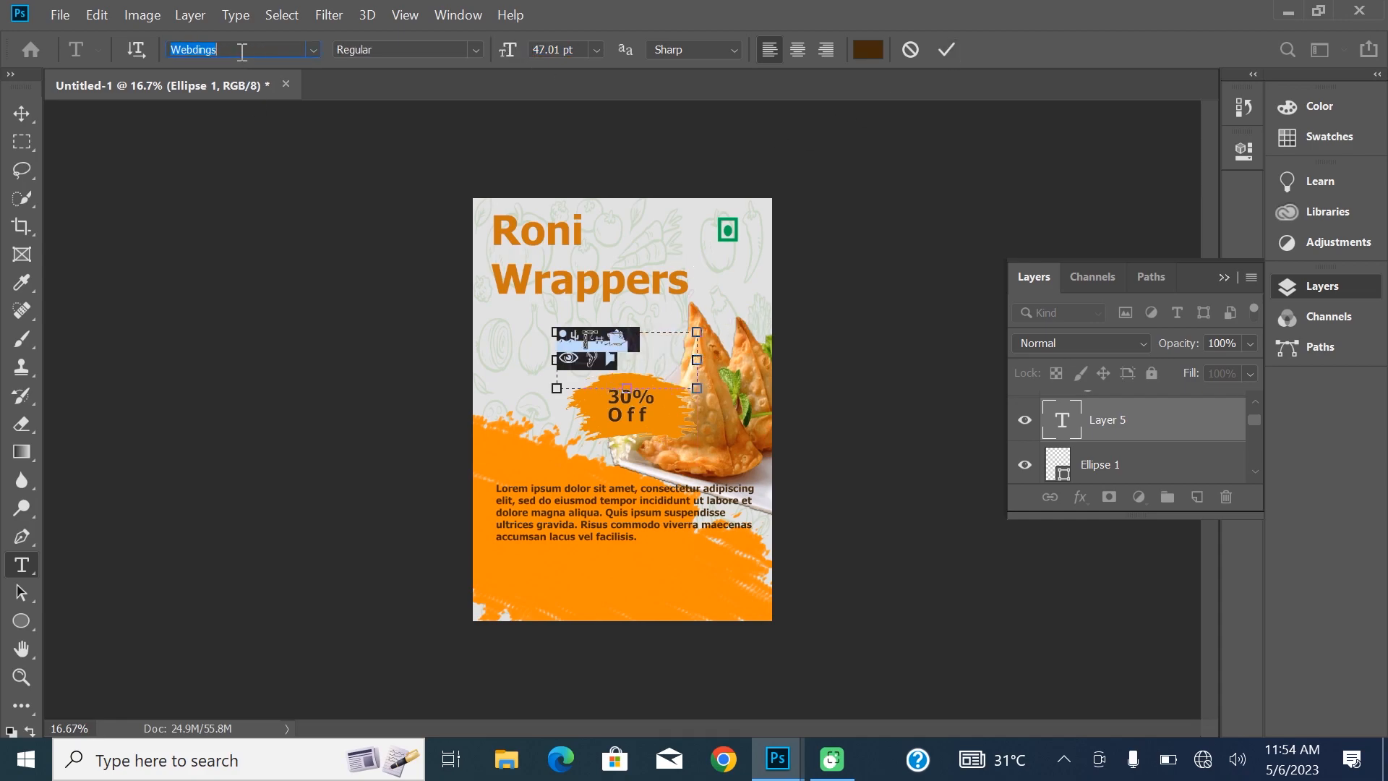
scroll(242, 50, down, 6)
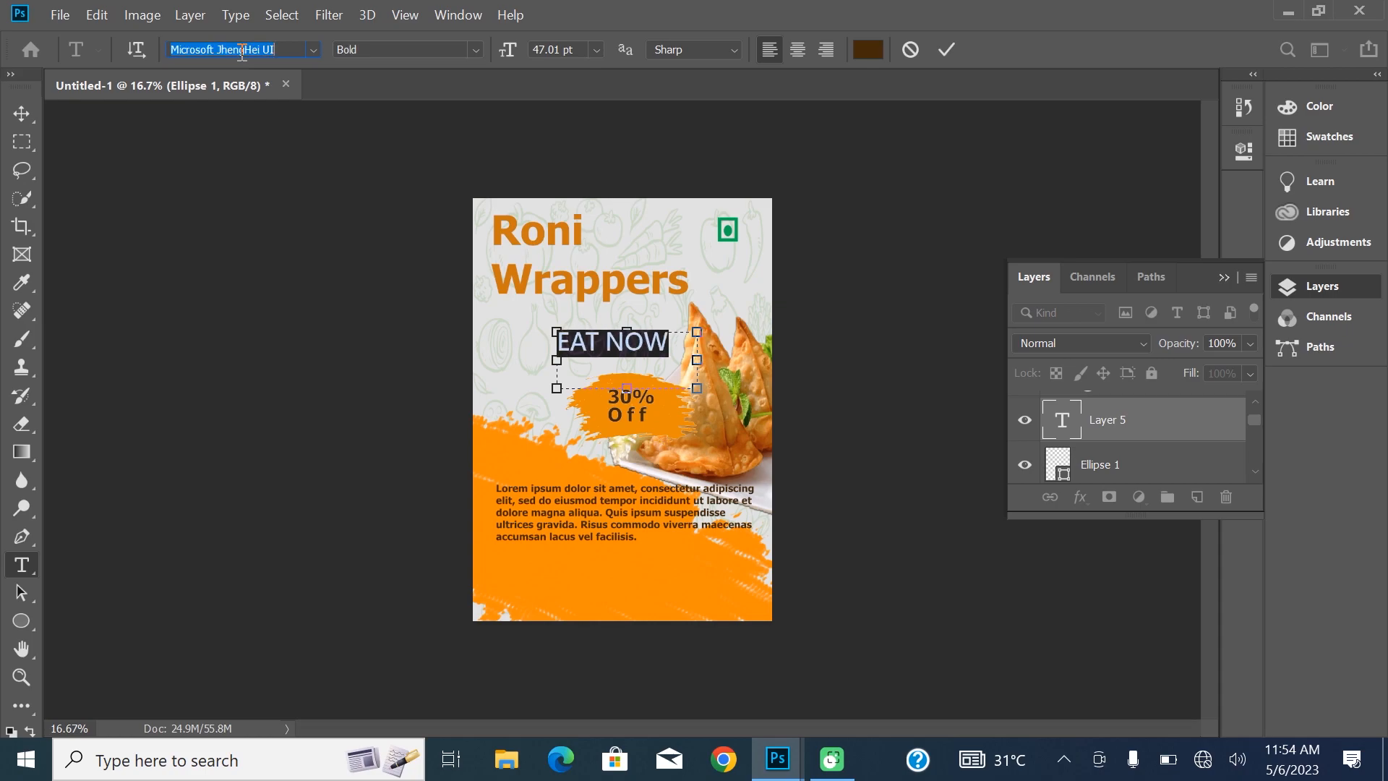
scroll(242, 50, up, 10)
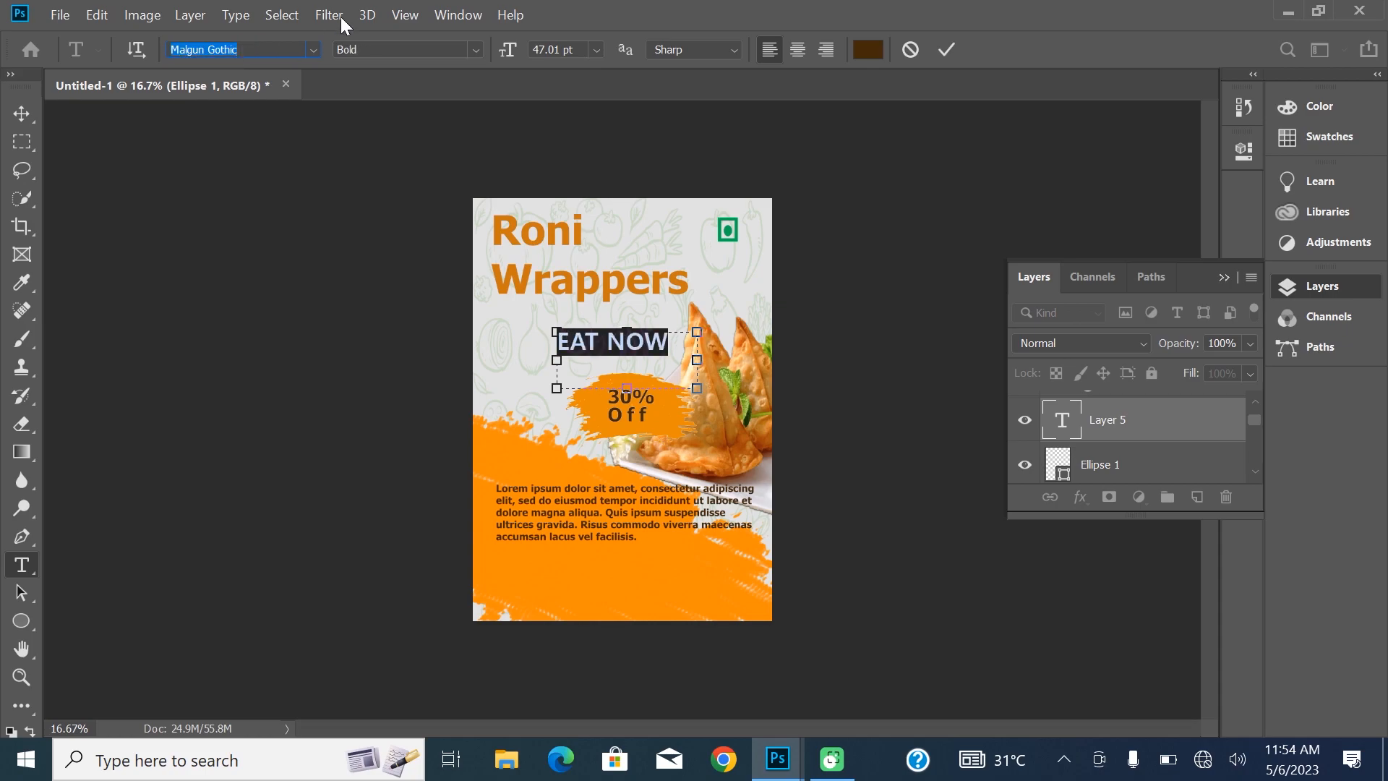
click(943, 49)
Scale the "EAT NOW" text to 155.03% and position it between the title and the 30% Off label.
key(v)
drag(651, 347, 618, 344)
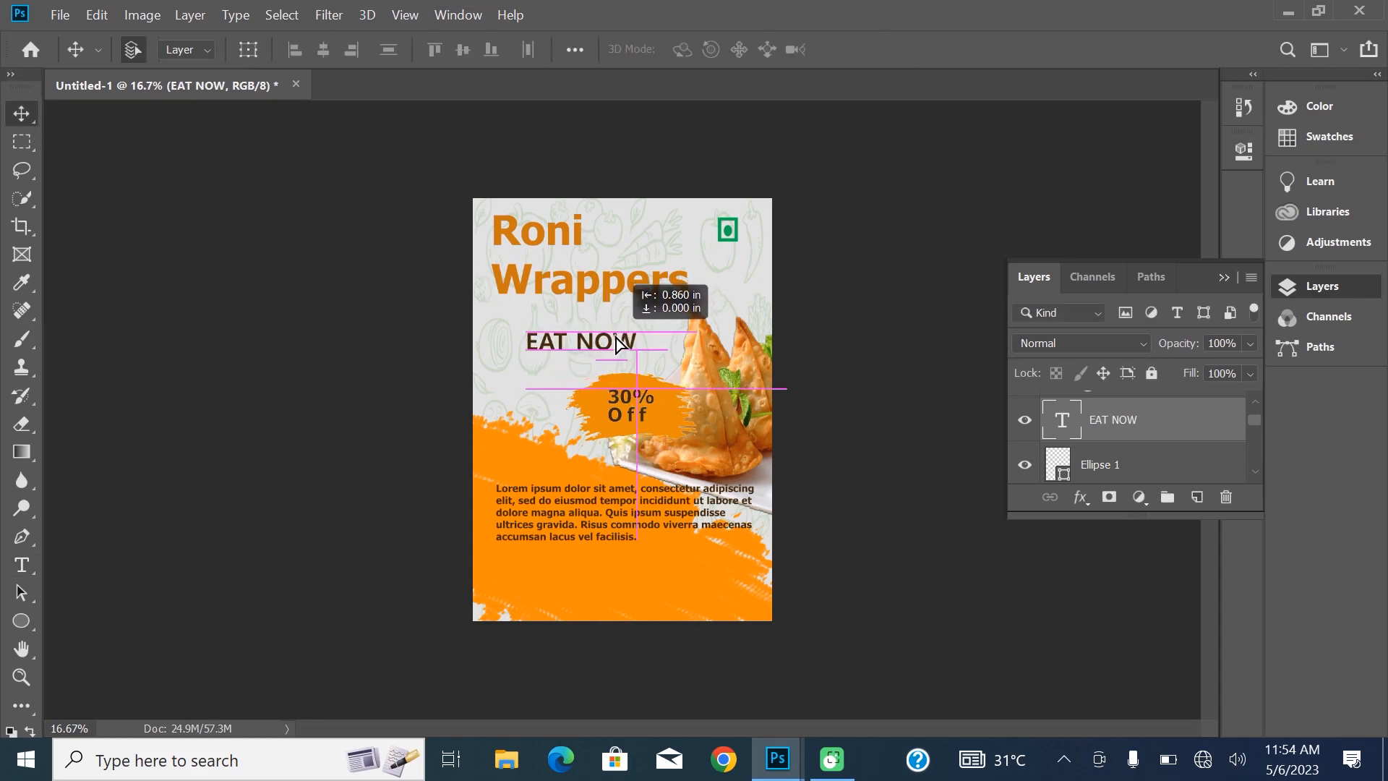
key(ctrl+t)
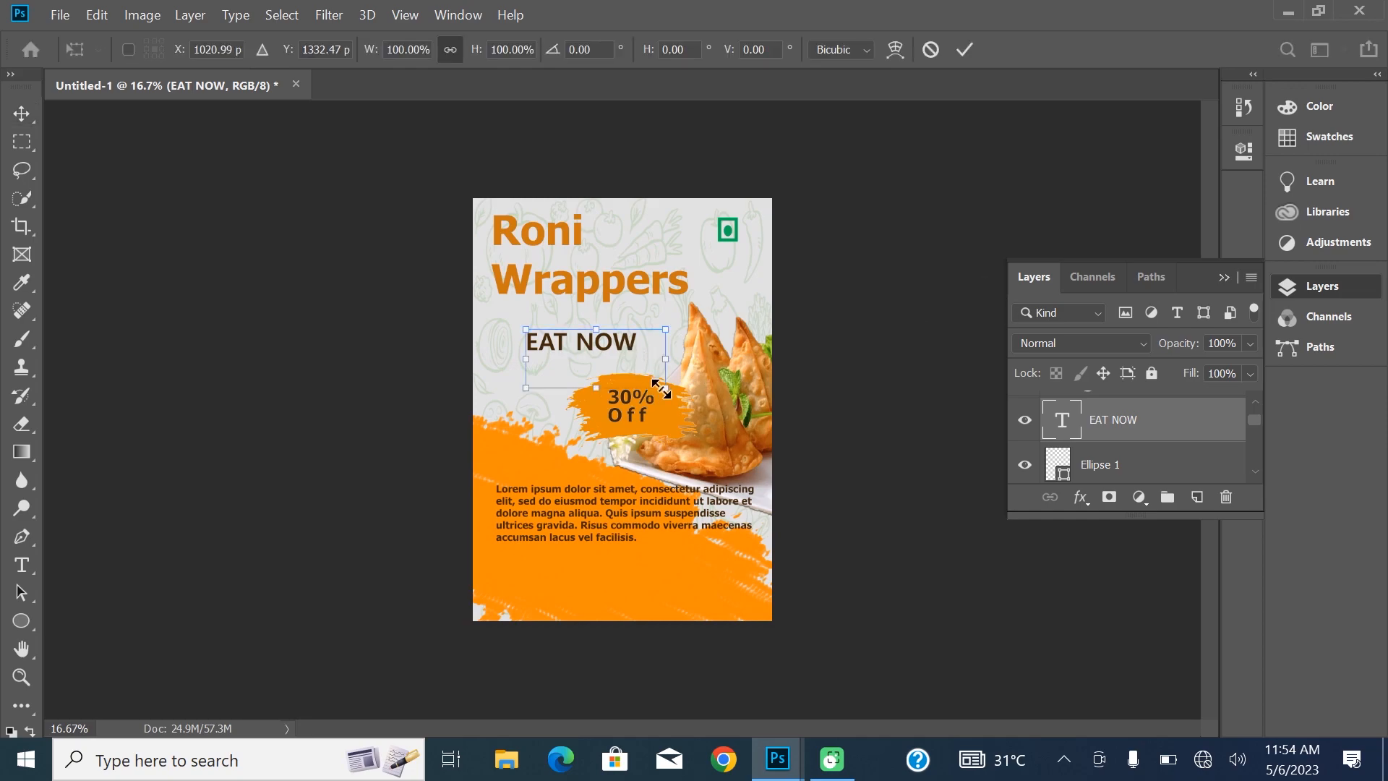
drag(659, 389, 736, 421)
drag(645, 339, 621, 336)
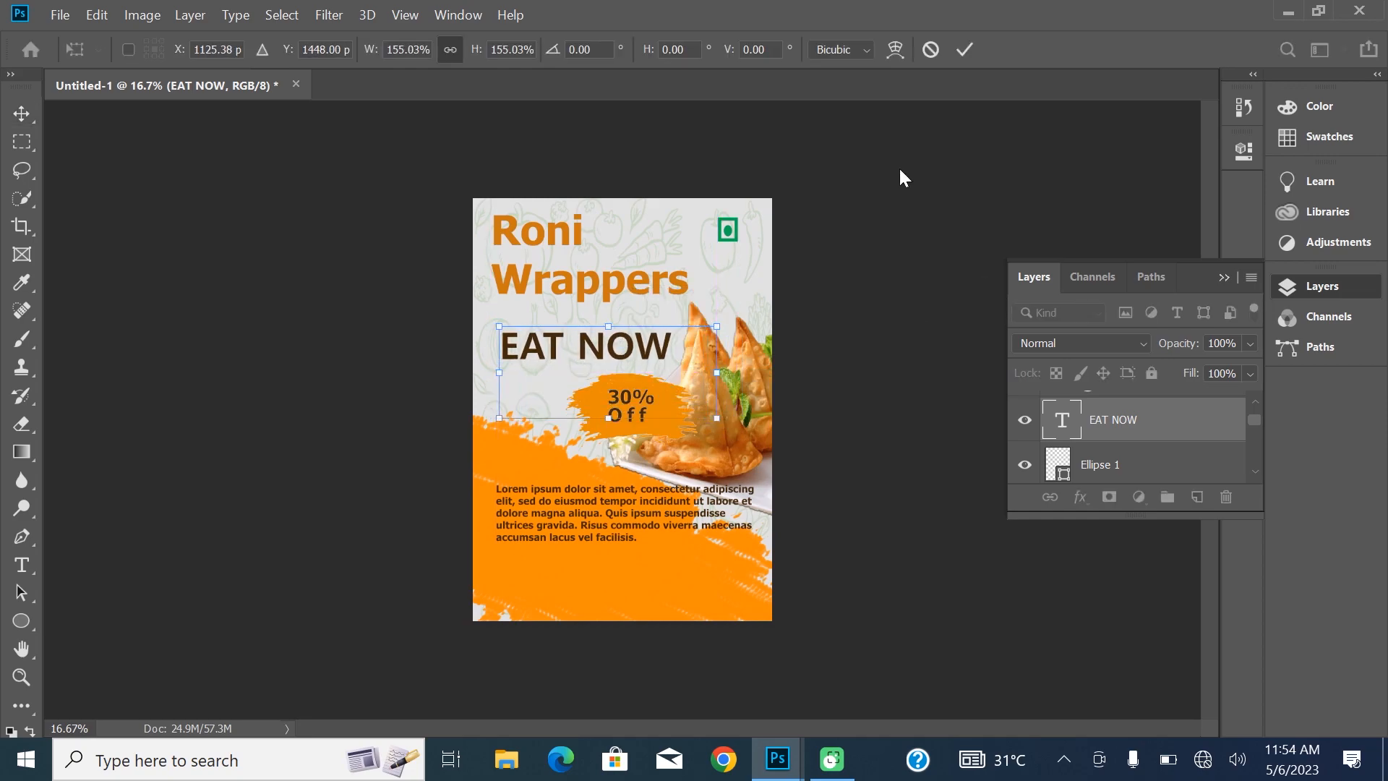
click(964, 50)
click(710, 389)
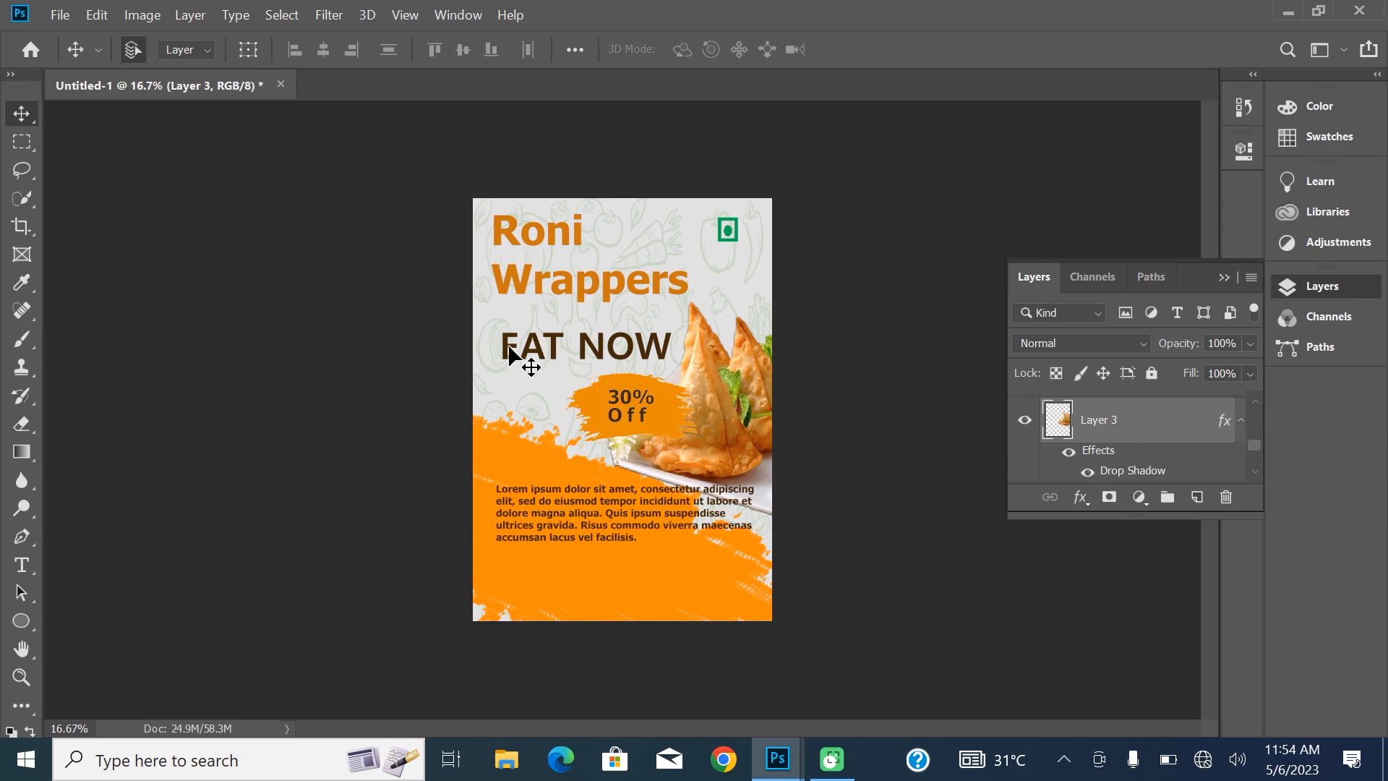
Open the broccoli picture "pngwing.com (36)" and bring it into the poster as a new layer.
key(ctrl+o)
scroll(1381, 398, down, 2)
scroll(1382, 398, down, 1)
scroll(567, 521, down, 1)
double_click(479, 496)
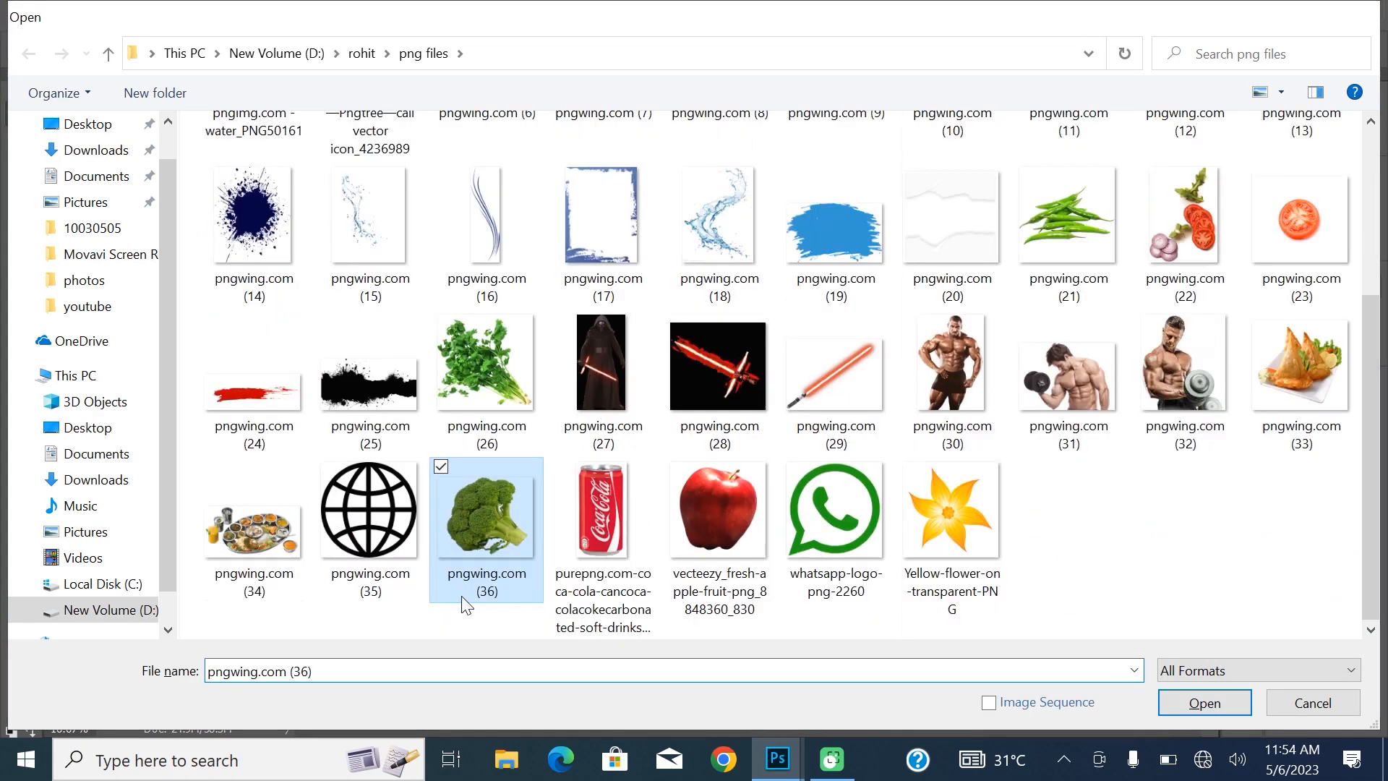
drag(490, 91, 768, 187)
drag(803, 367, 459, 466)
Scale the broccoli down and place it at the poster's right edge, below the green vegetarian mark.
key(ctrl+t)
drag(554, 406, 768, 256)
drag(783, 347, 752, 292)
click(963, 49)
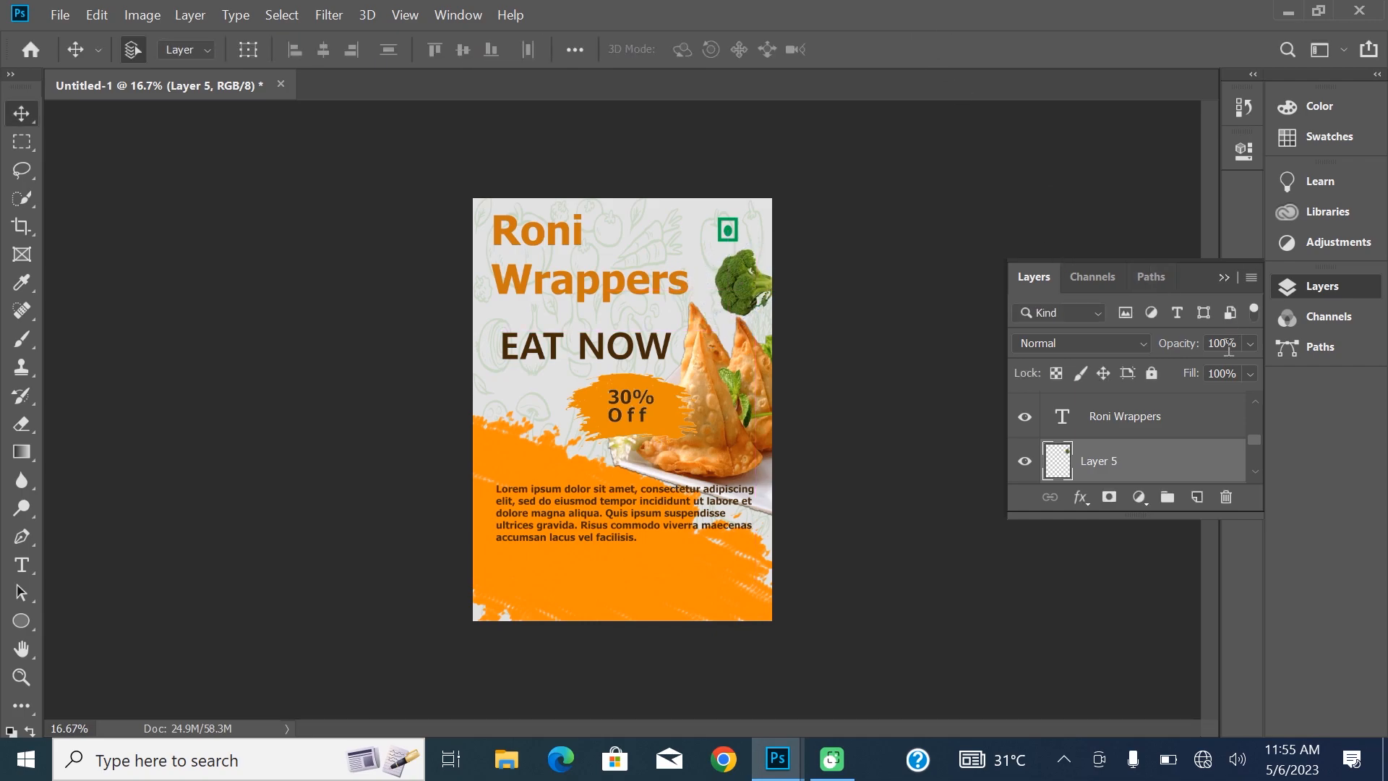
Set the broccoli layer's opacity to 50% and its fill to 40%.
click(1231, 342)
text(50)
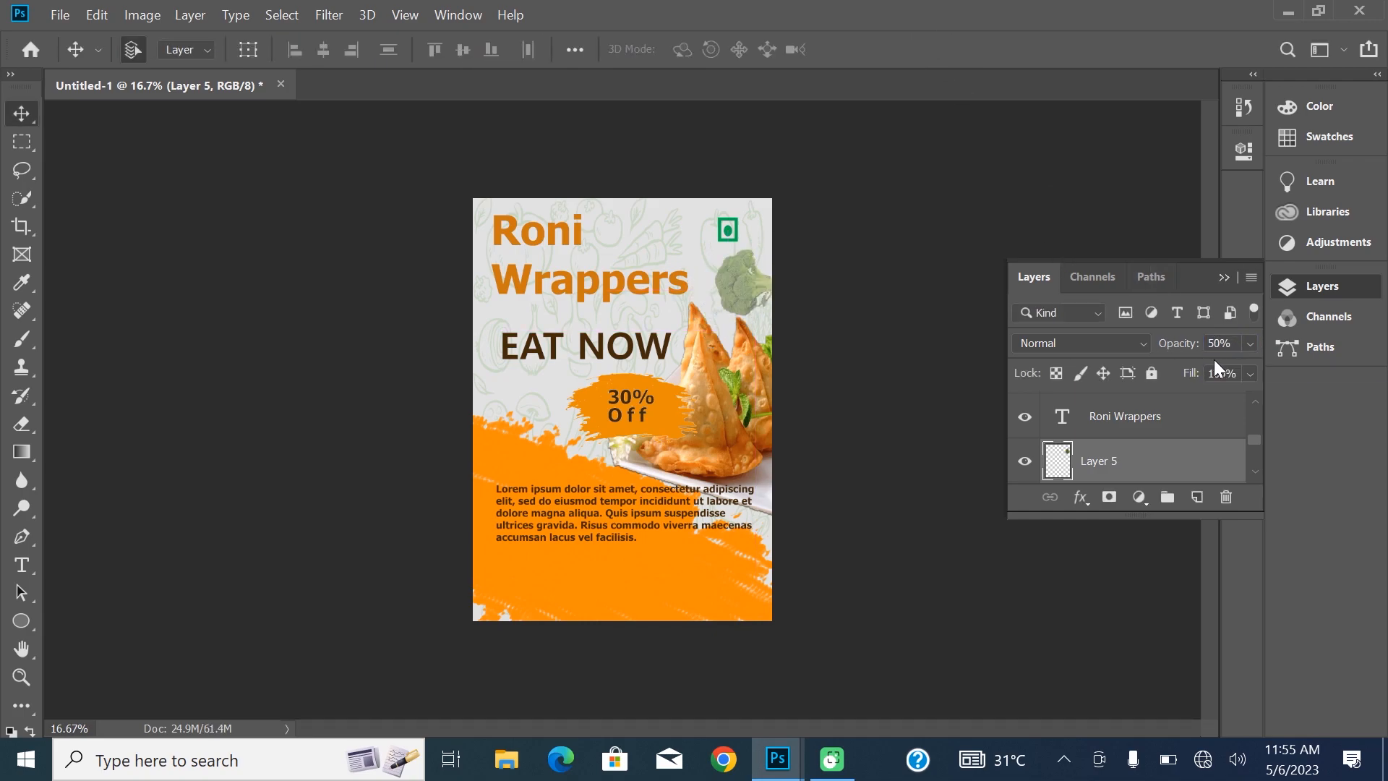
text(5)
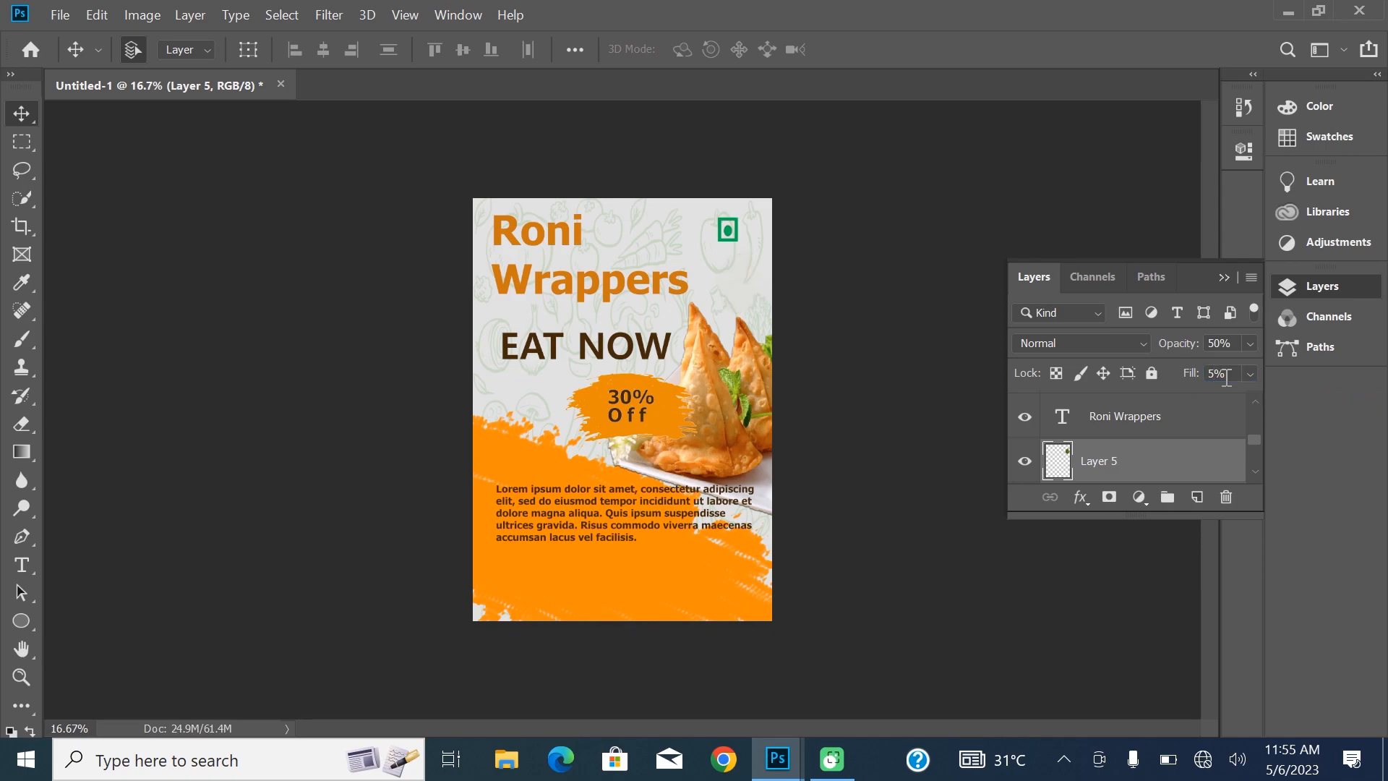
text(40)
key(Return)
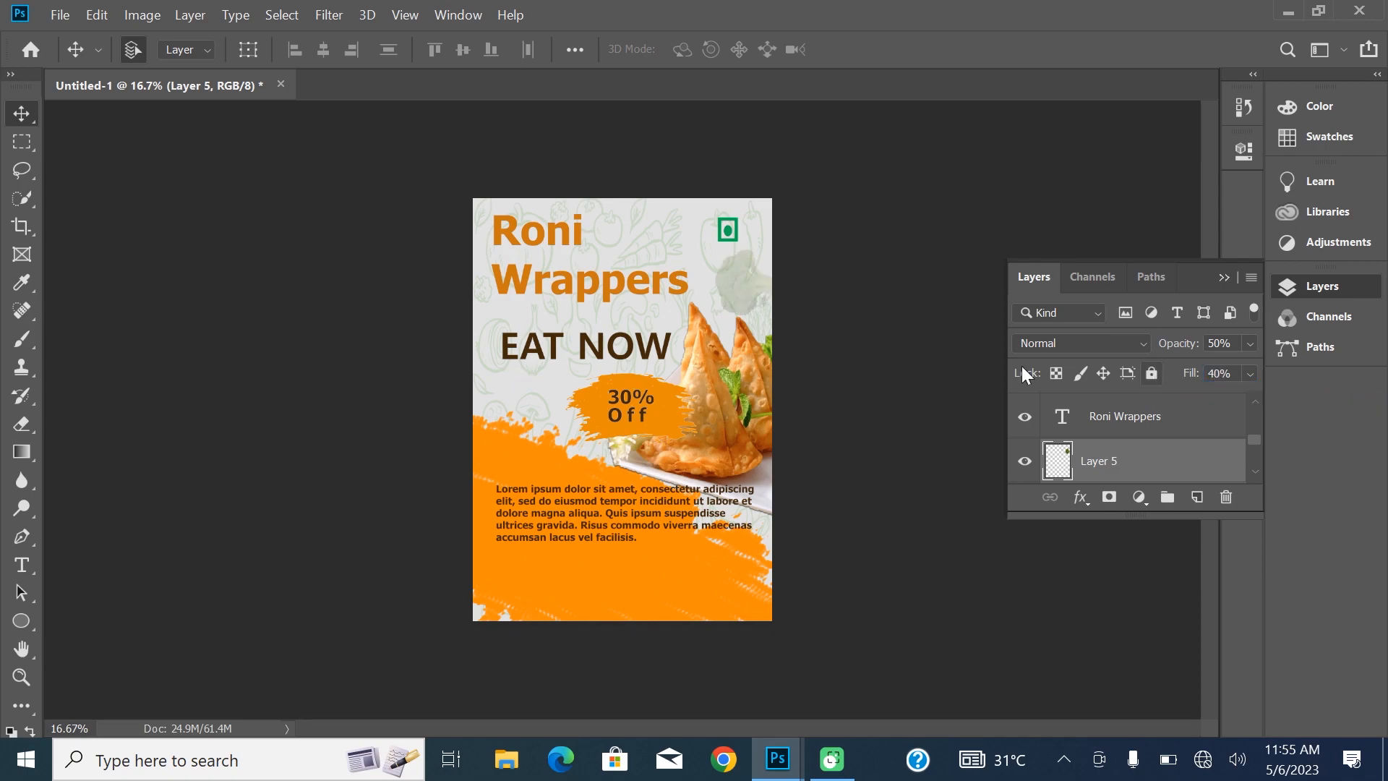
Duplicate the faded broccoli and place a slightly smaller copy beside the 30% Off label, near the poster's left edge.
key(ctrl+j)
key(ctrl+t)
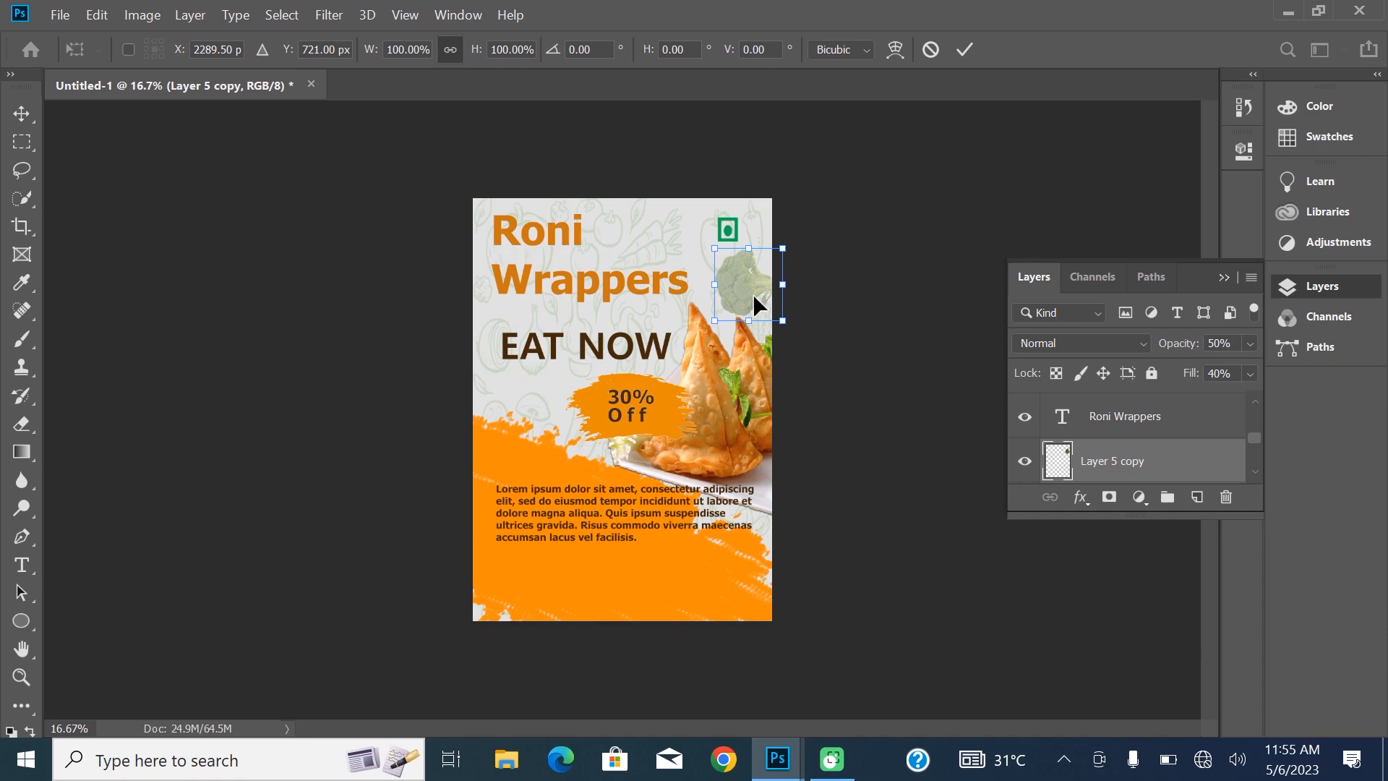
drag(752, 293, 501, 370)
drag(562, 424, 528, 389)
click(965, 49)
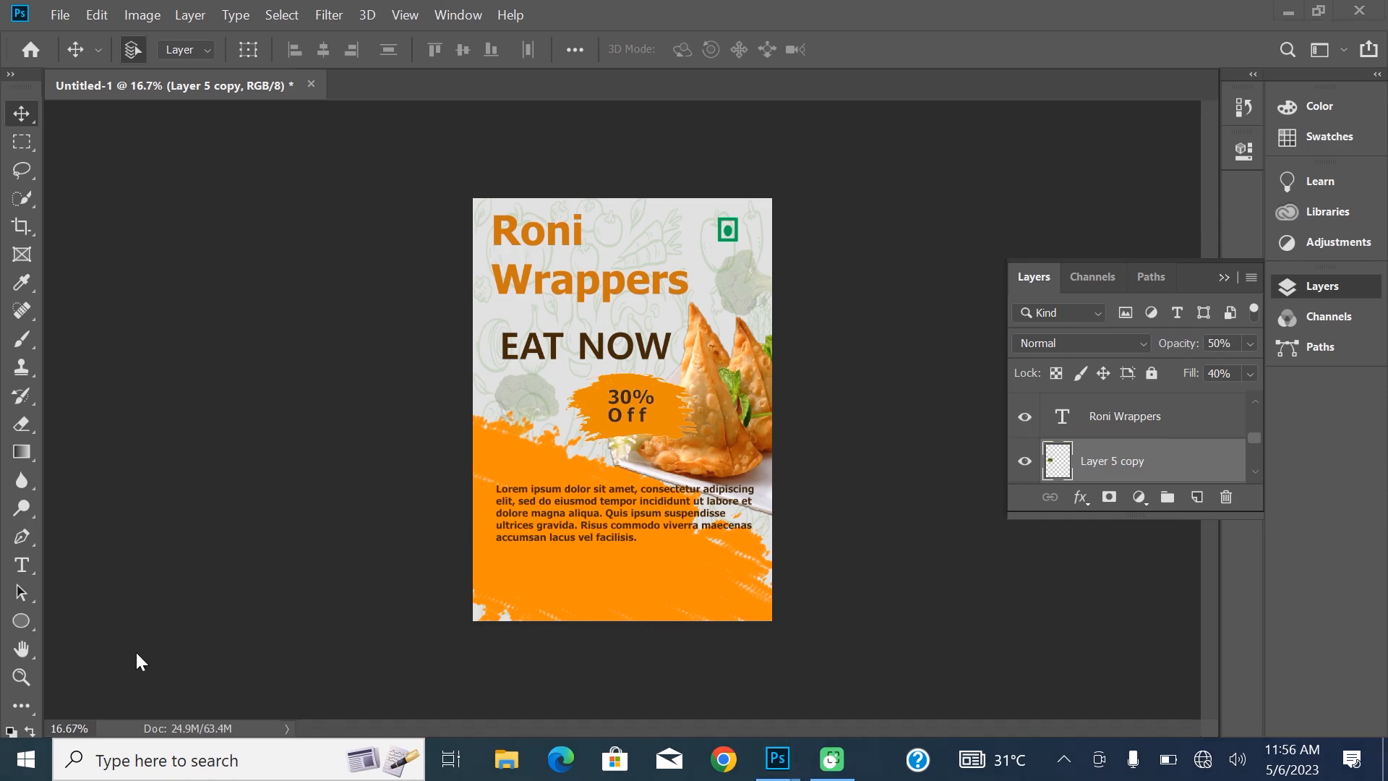
Choose a rough-edged brush from the Dry Media Brushes and try a stroke below the paragraph.
right_click(16, 630)
click(94, 620)
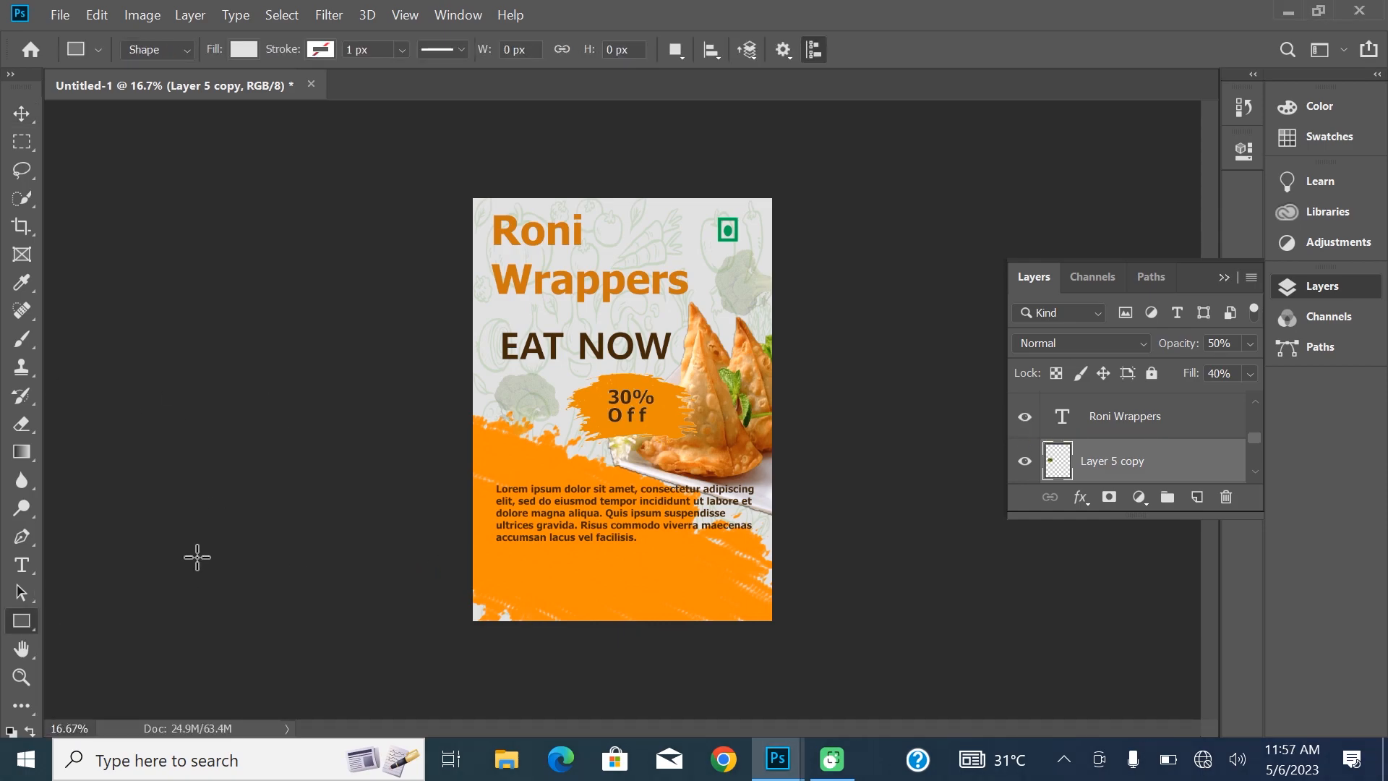
click(22, 338)
click(159, 50)
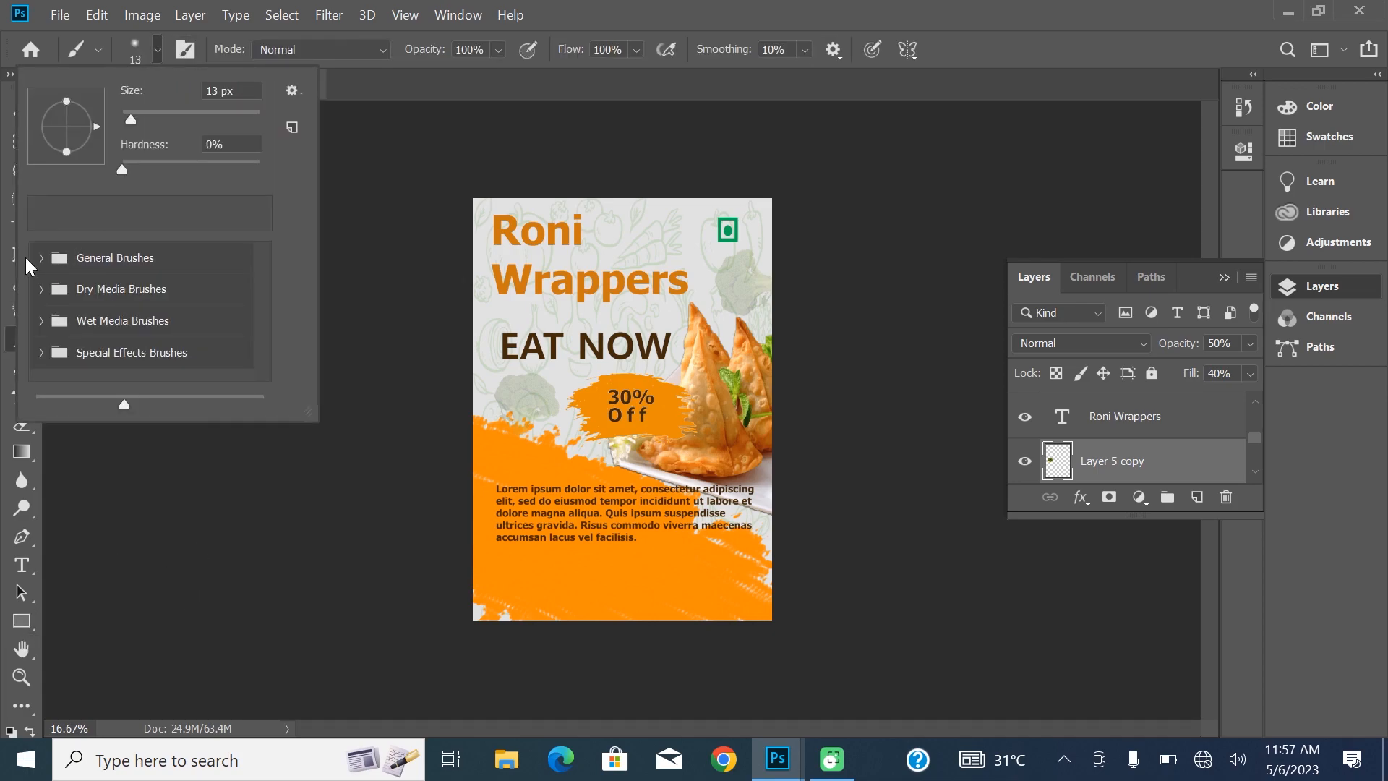
click(219, 262)
click(42, 257)
click(39, 289)
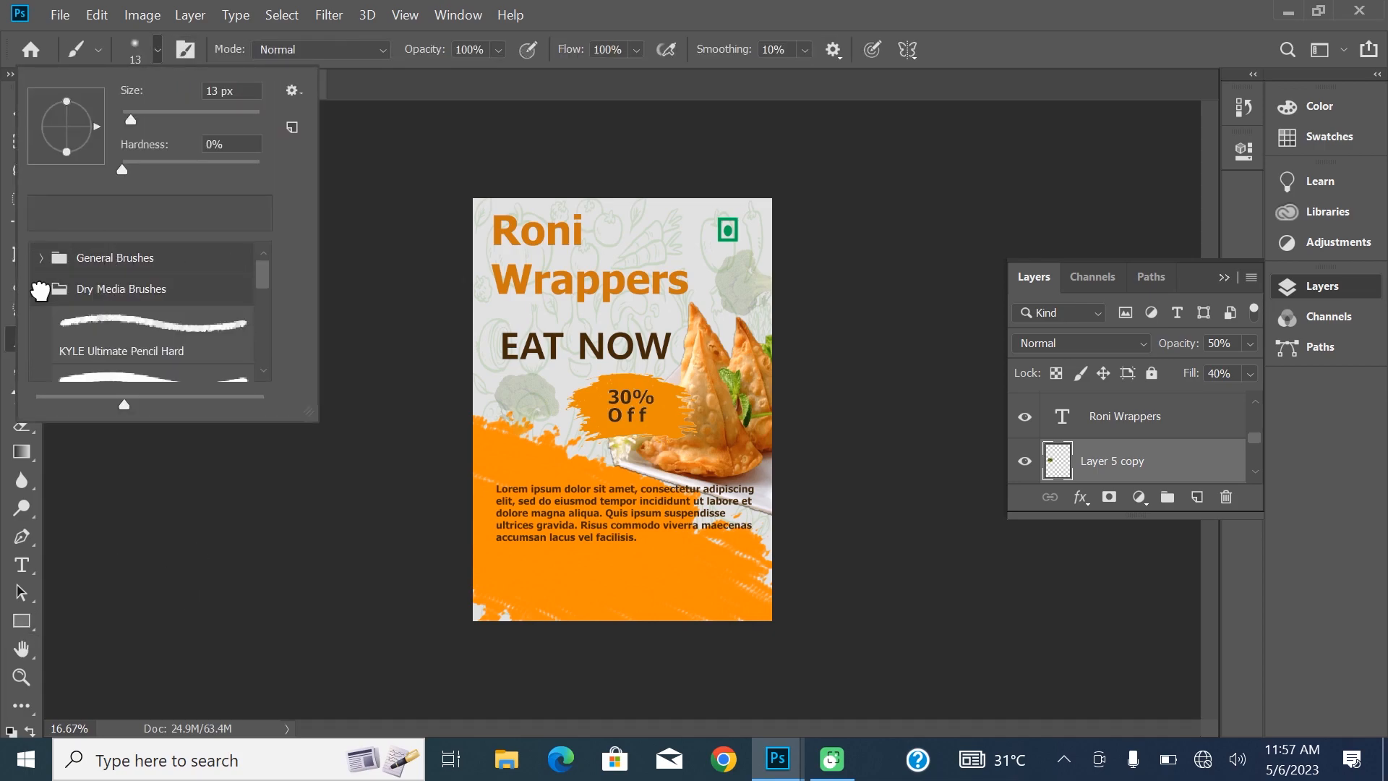
drag(261, 289, 262, 314)
click(195, 307)
click(674, 563)
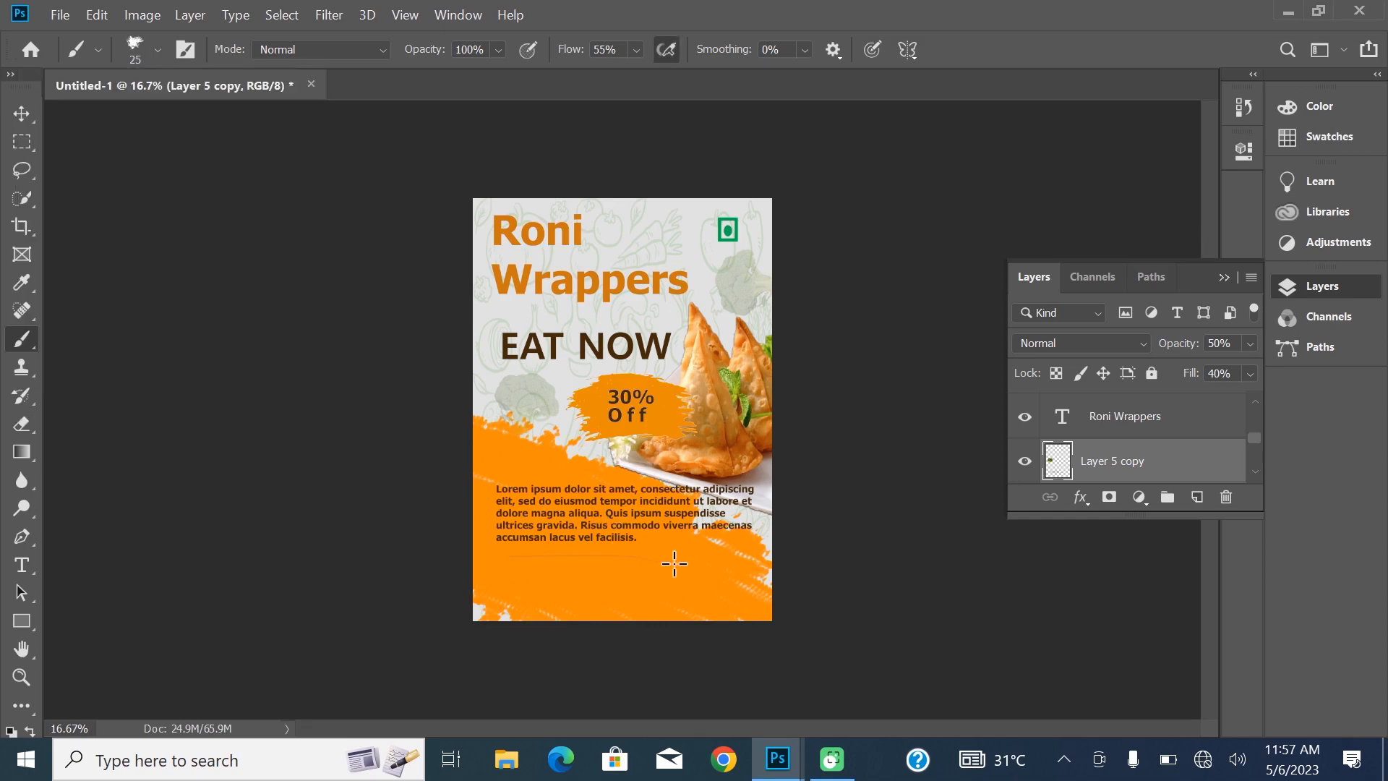
Set the foreground colour to black, the brush size to 600 px, and both flow and smoothing to 100%.
click(1289, 106)
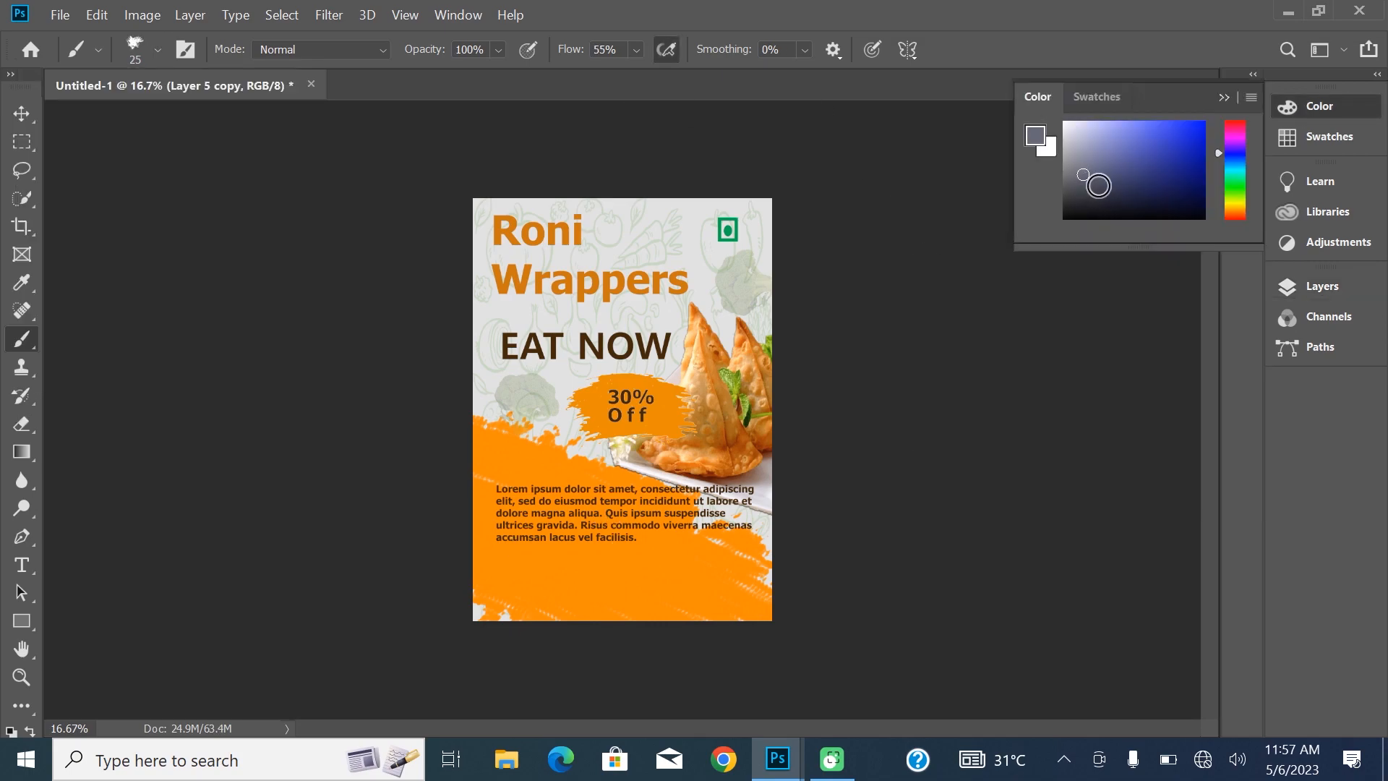
key(d)
key(bracketright)
key(bracketright)
key(bracketright)
key(bracketright)
key(bracketright)
drag(573, 50, 878, 87)
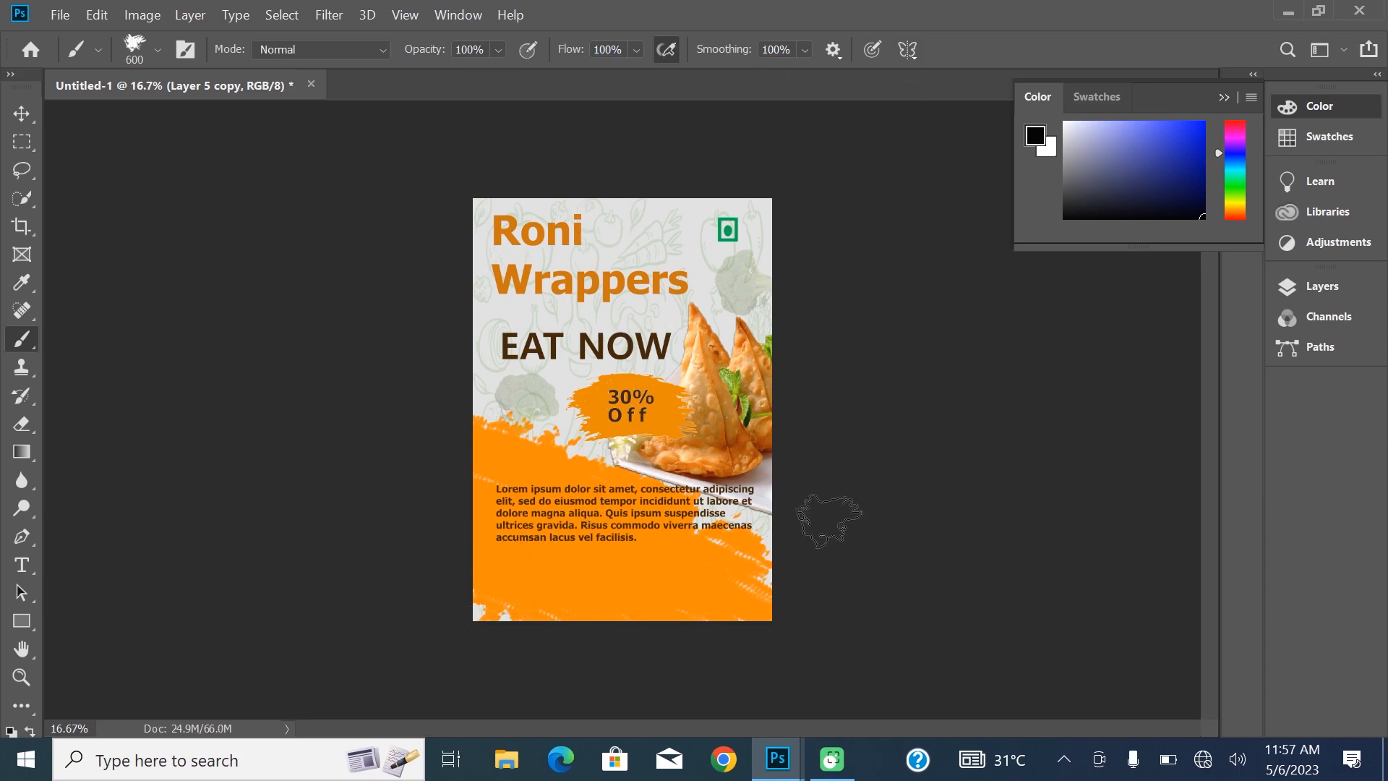
Add a new layer above the 30% Off text, try a black brush stroke below the paragraph and undo the stroke.
click(1311, 284)
scroll(1229, 422, up, 2)
click(1149, 427)
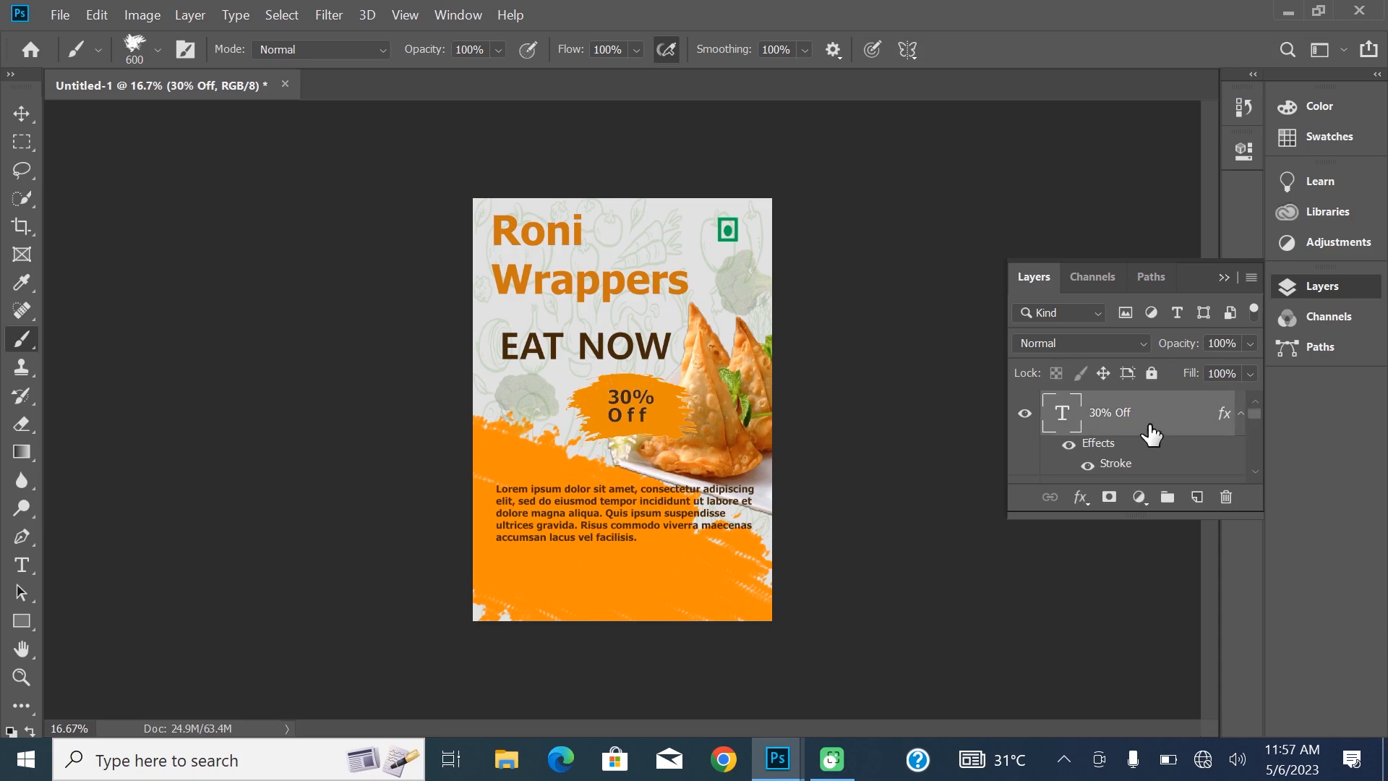
click(1196, 497)
drag(542, 565, 694, 573)
key(ctrl+z)
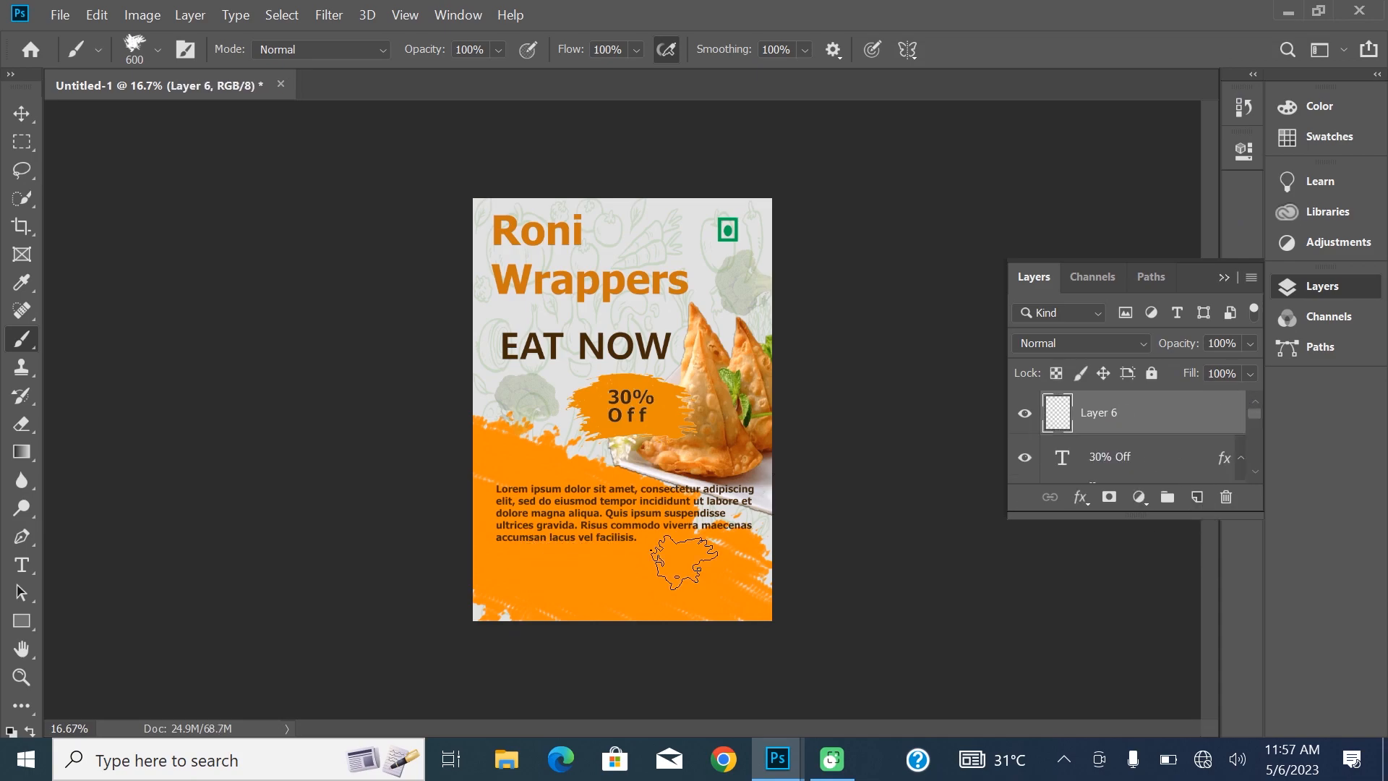
Reduce the brush size to 400 px and draw a straight horizontal Pen path across the poster below the paragraph.
key(bracketleft)
key(bracketleft)
click(22, 536)
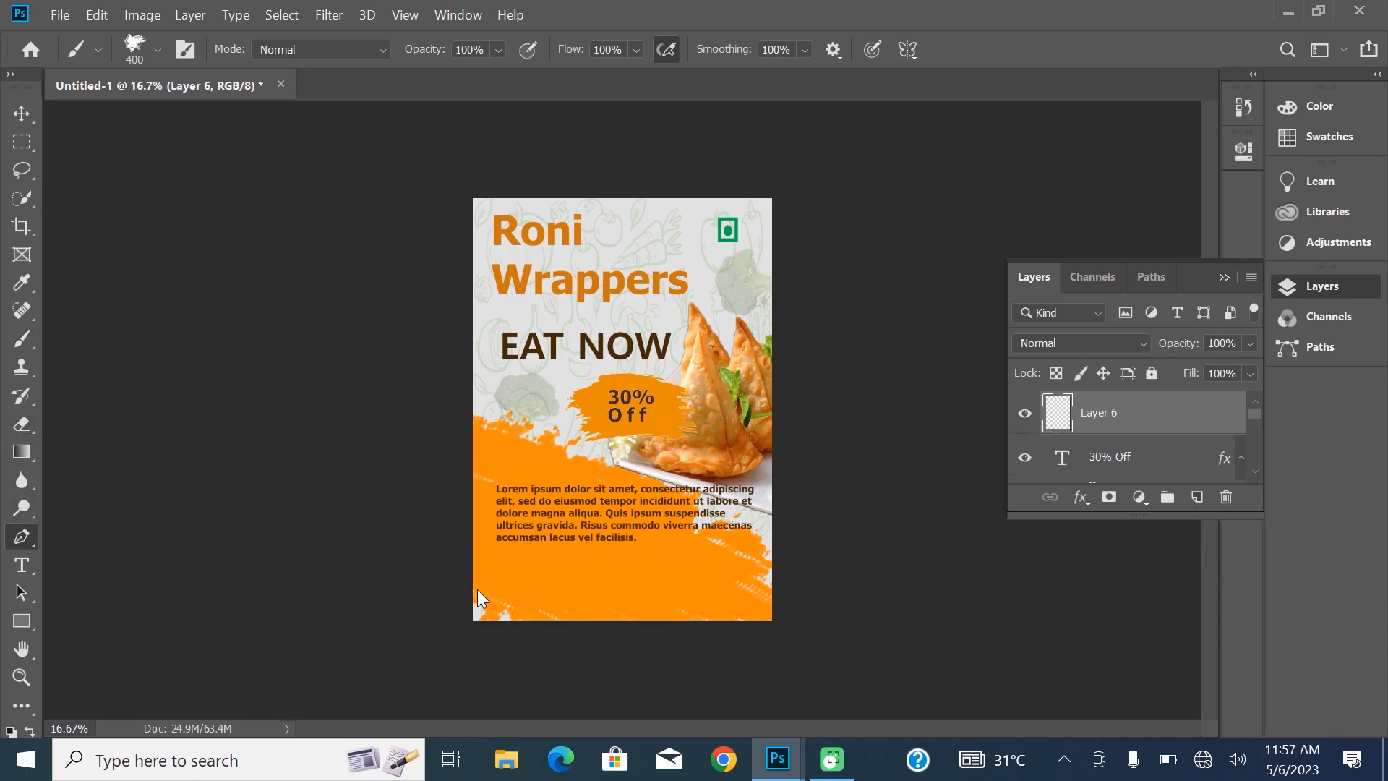
click(461, 589)
click(831, 589)
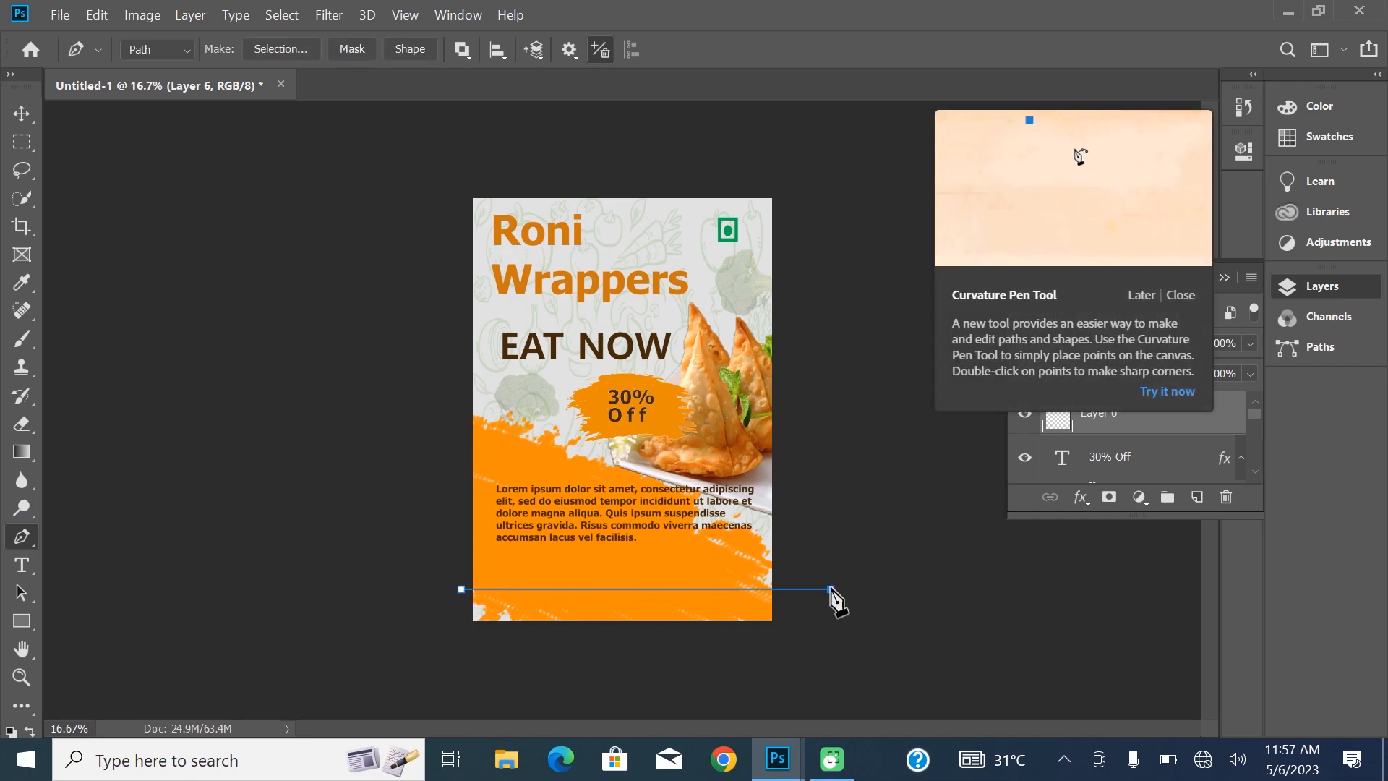
right_click(608, 593)
click(690, 247)
click(855, 236)
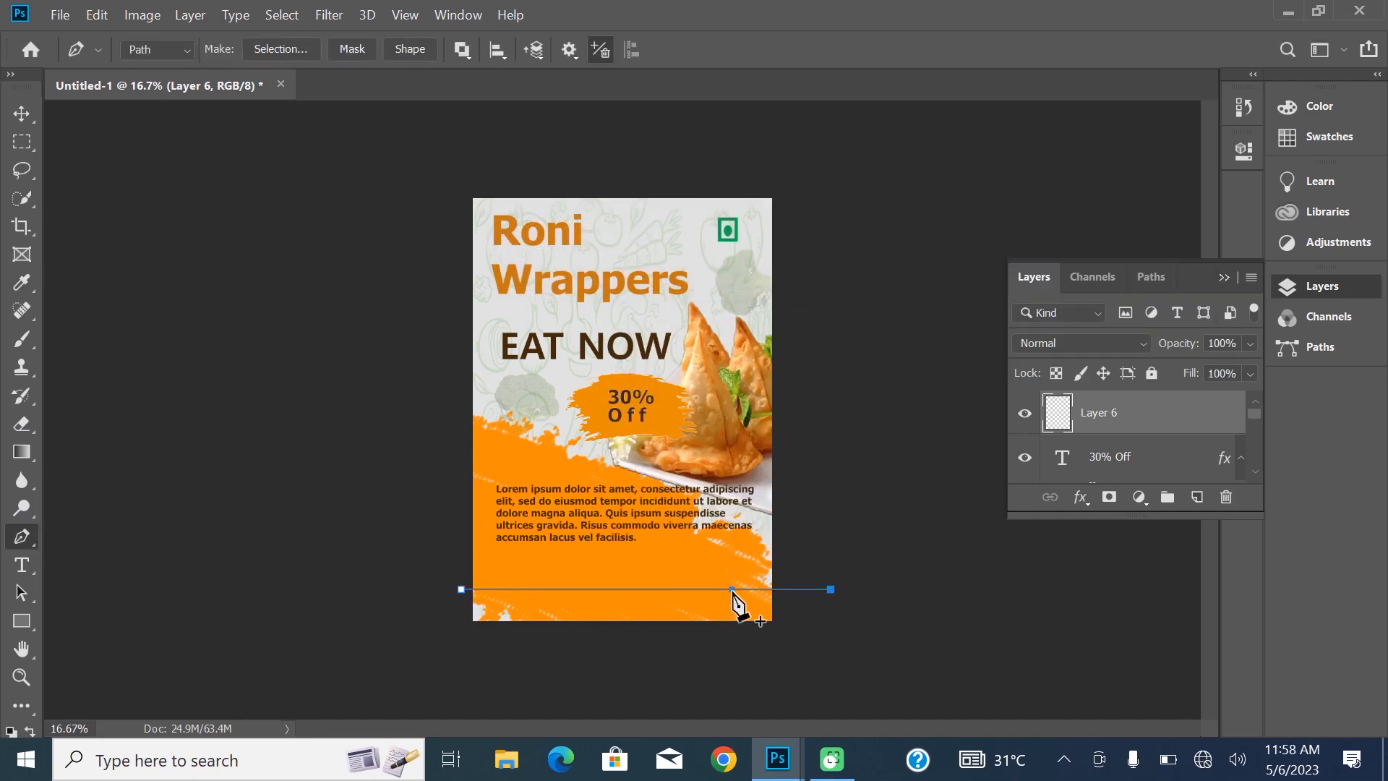
Stroke the horizontal path with the Brush to create a rough black band, and dismiss the path.
right_click(732, 597)
click(748, 246)
click(771, 226)
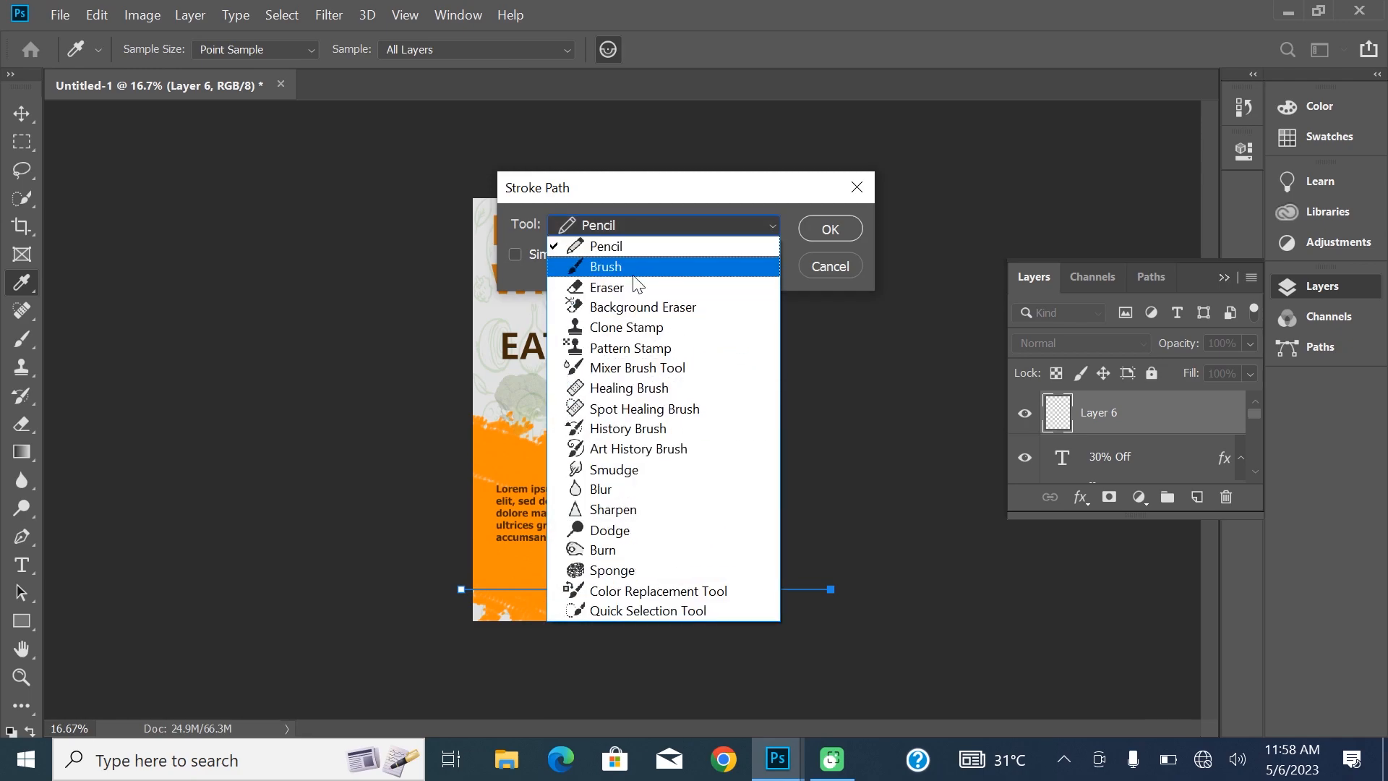
click(605, 266)
click(830, 229)
key(Return)
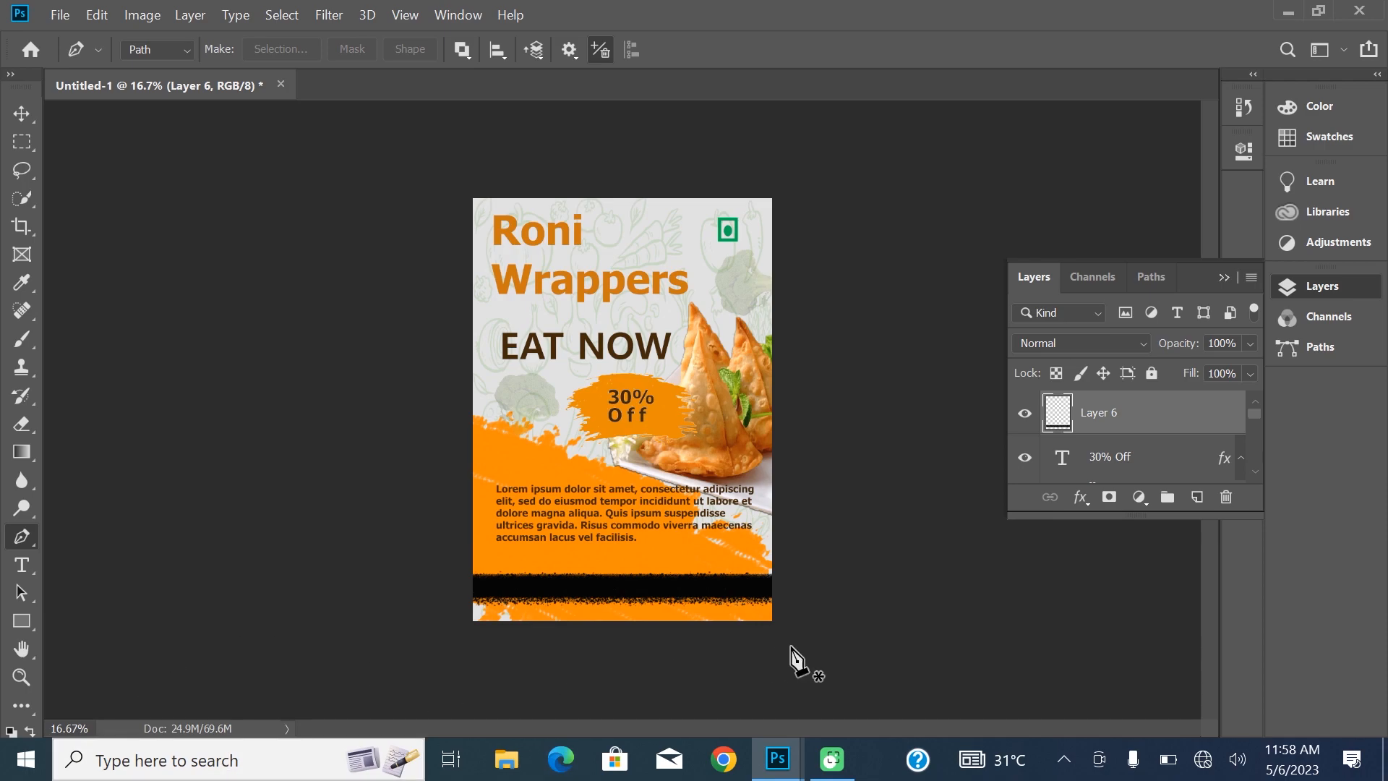
Open "whatsapp-logo-png-2260", copy the logo into the poster as a new layer and minimise the logo's document.
key(ctrl+o)
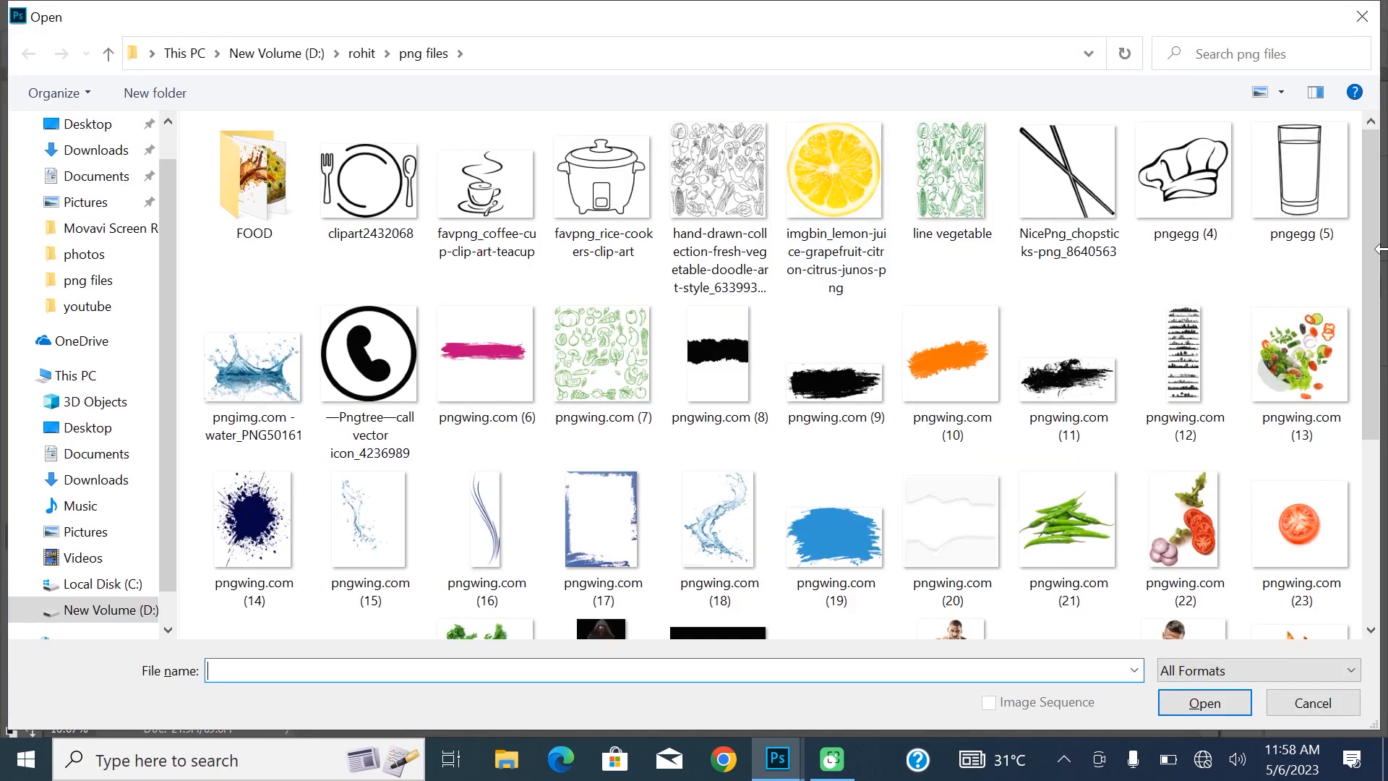
scroll(880, 496, down, 3)
mouse_move(1361, 512)
mouse_down()
mouse_move(1364, 365)
mouse_move(1370, 506)
mouse_up()
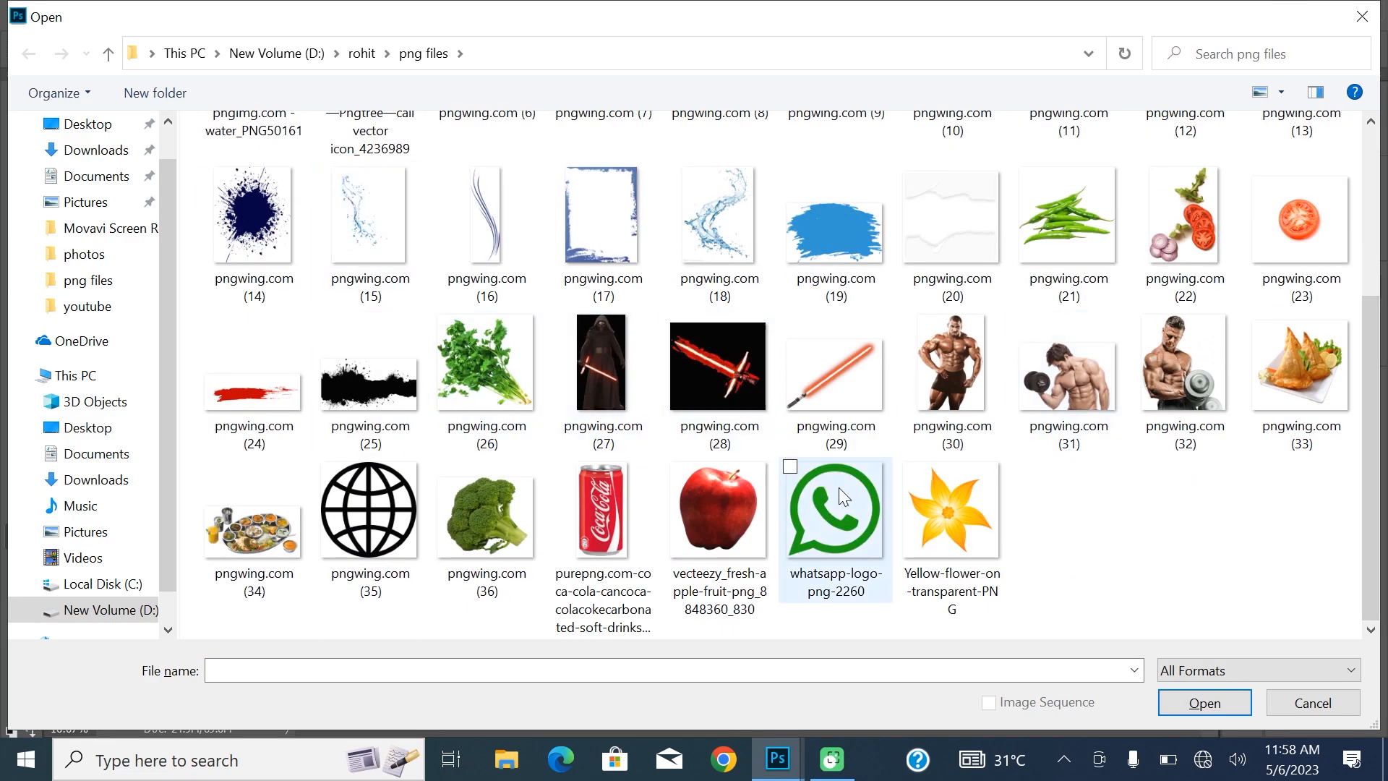
double_click(836, 521)
drag(692, 196, 700, 236)
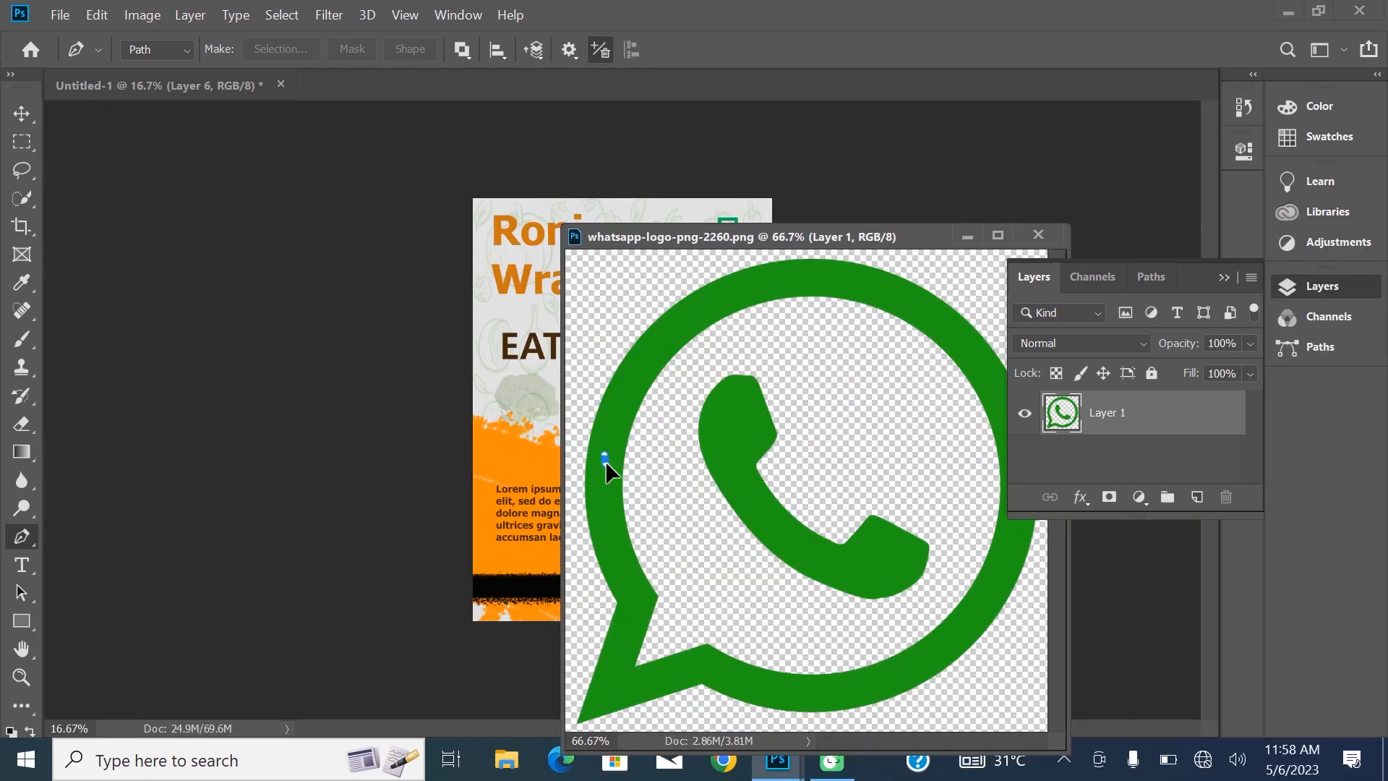
key(v)
drag(597, 493, 515, 529)
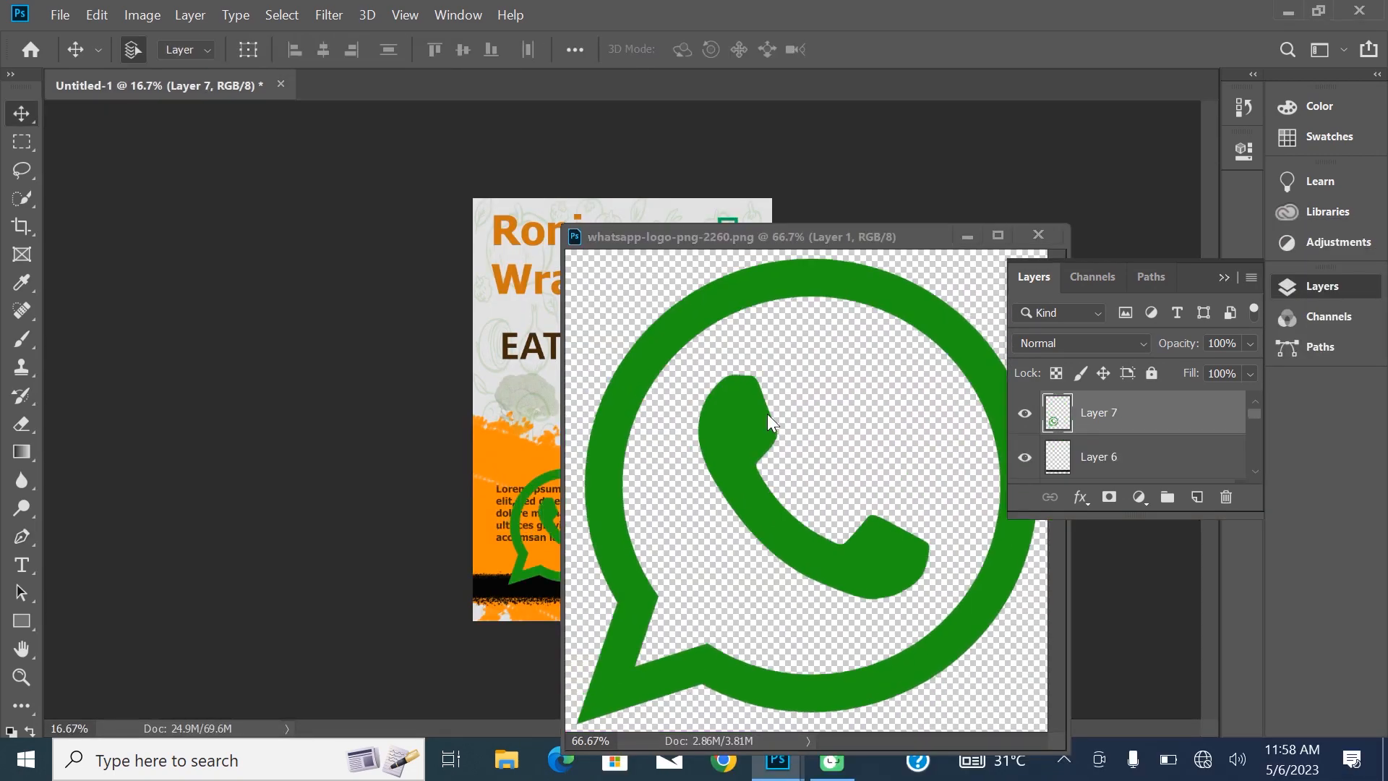
click(968, 236)
Scale the WhatsApp logo down to icon size and place it at the left end of the black band.
key(ctrl+t)
drag(622, 469, 535, 556)
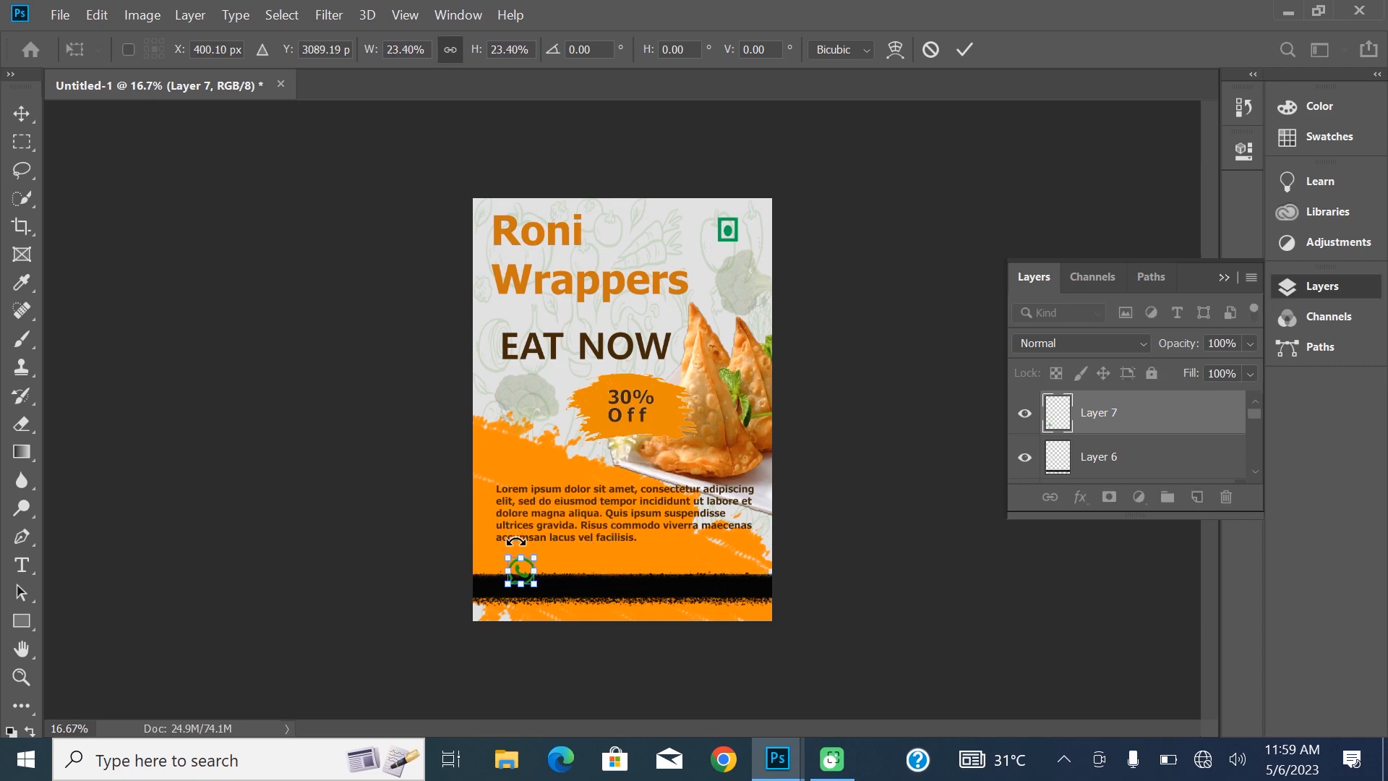
key(ctrl+plus)
scroll(1211, 571, down, 5)
click(1228, 275)
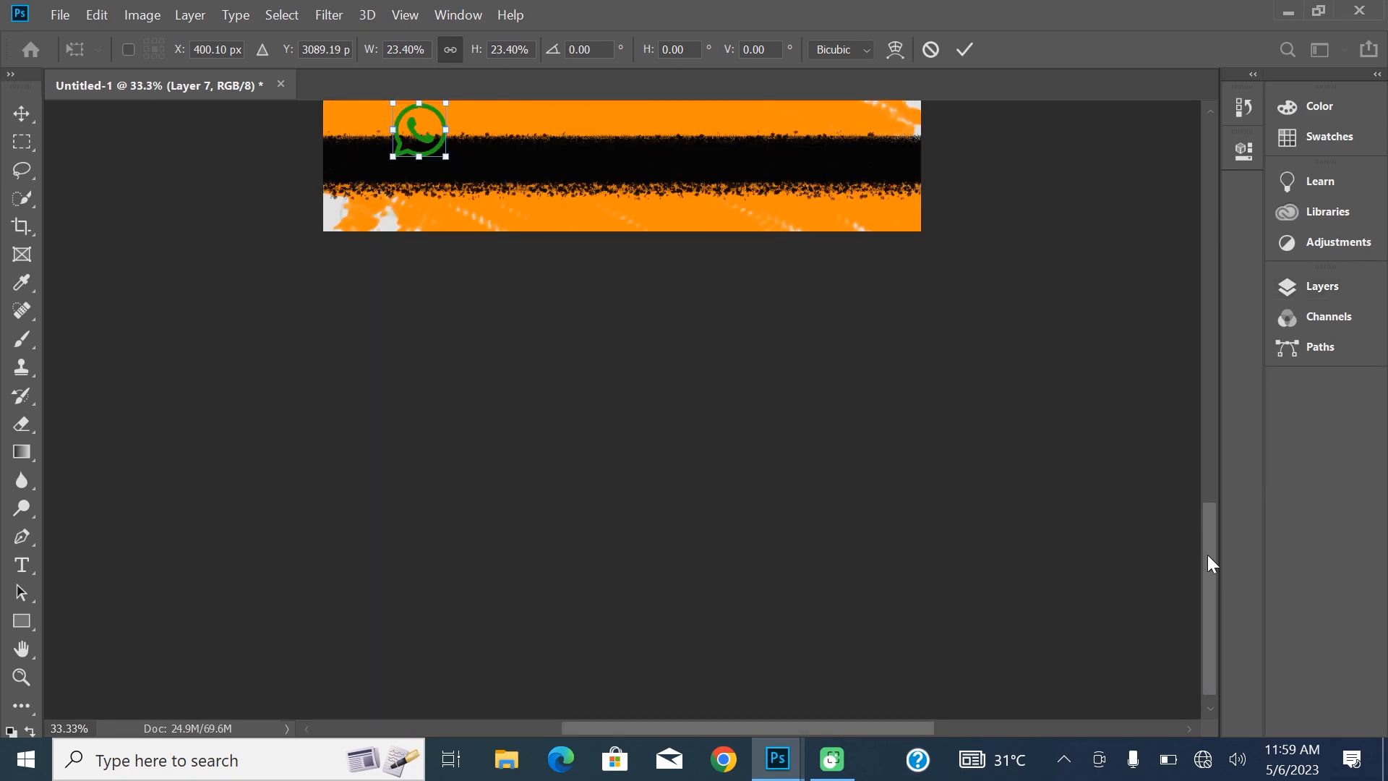
drag(1208, 554, 1207, 485)
drag(445, 328, 366, 389)
key(Return)
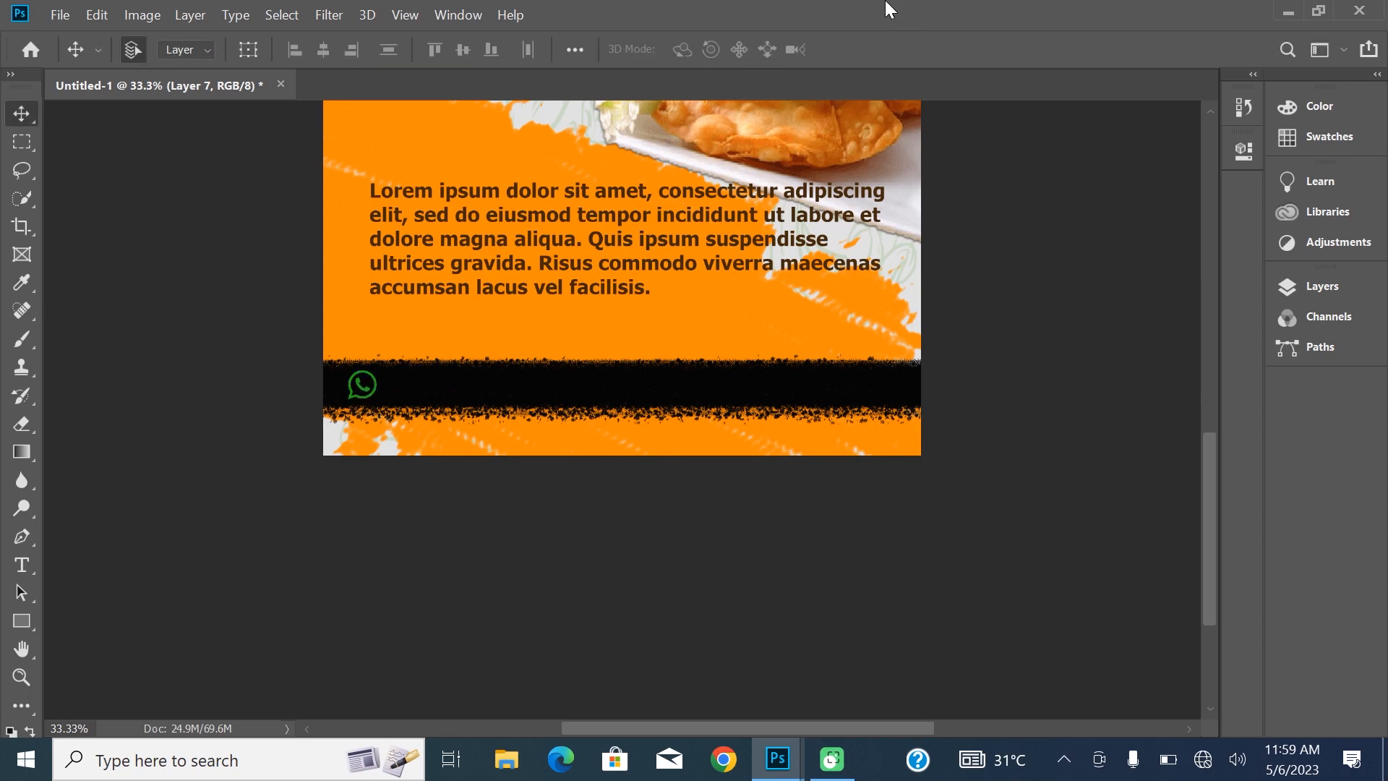
Load the WhatsApp icon's shape as a selection and choose a solid round brush from the General Brushes.
click(1335, 290)
ctrl+click(1058, 412)
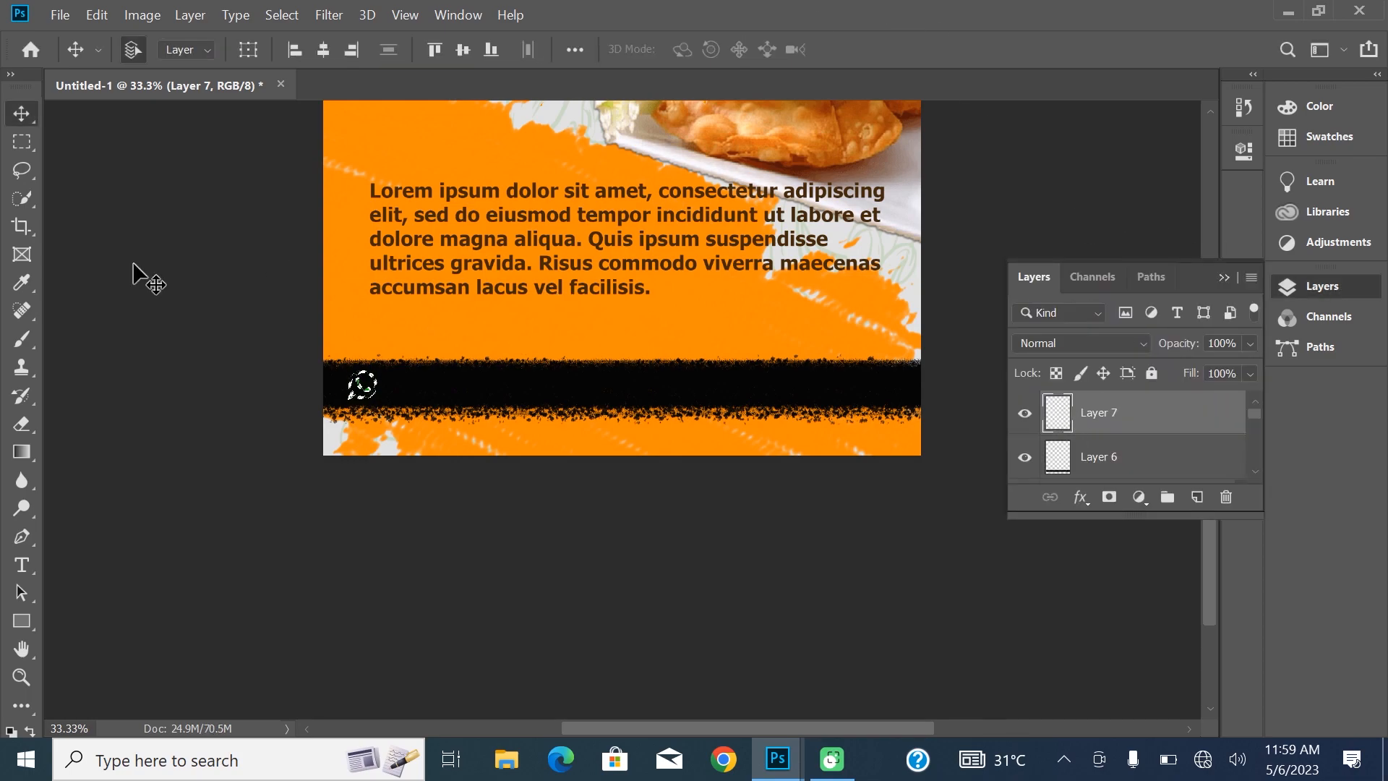
click(21, 338)
click(158, 49)
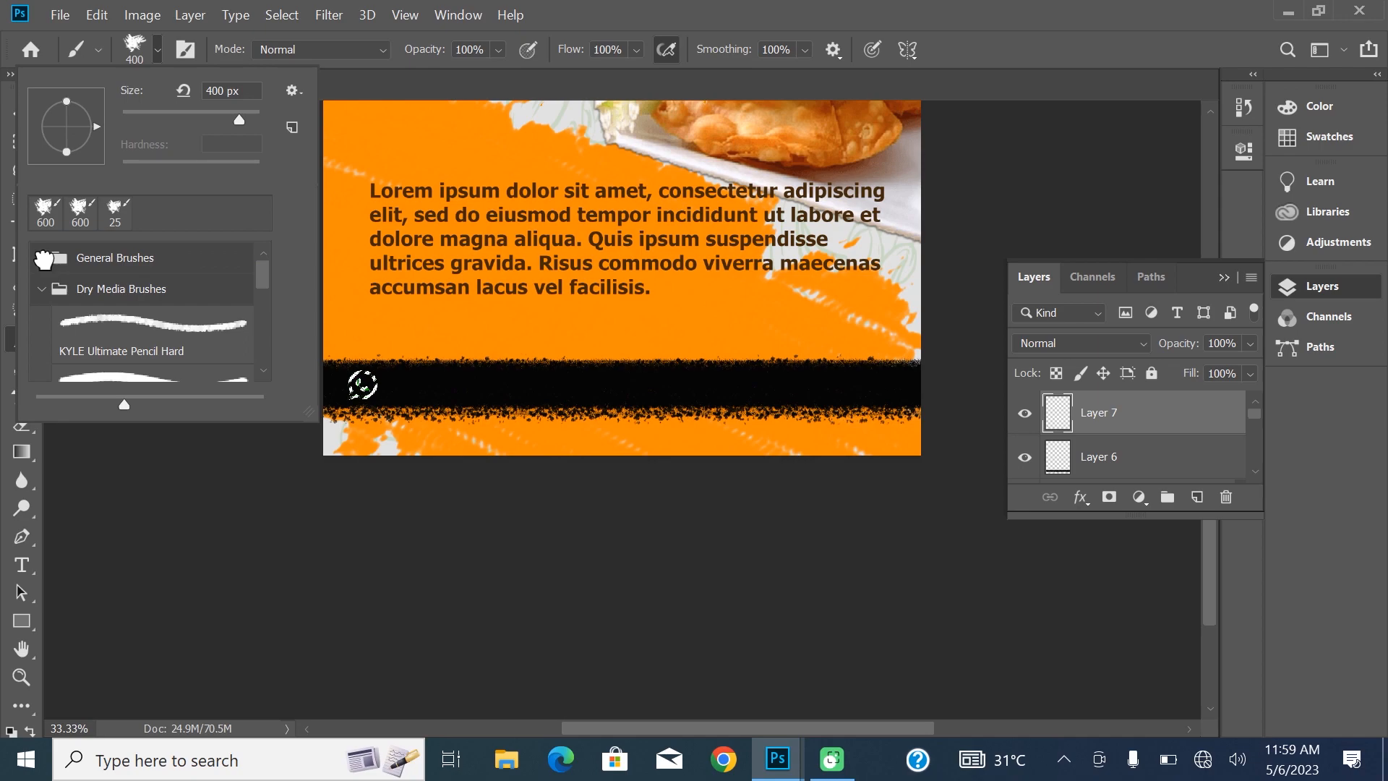
click(41, 258)
Sample the poster's orange as the foreground colour, paint the selected WhatsApp icon with it and deselect.
click(1317, 116)
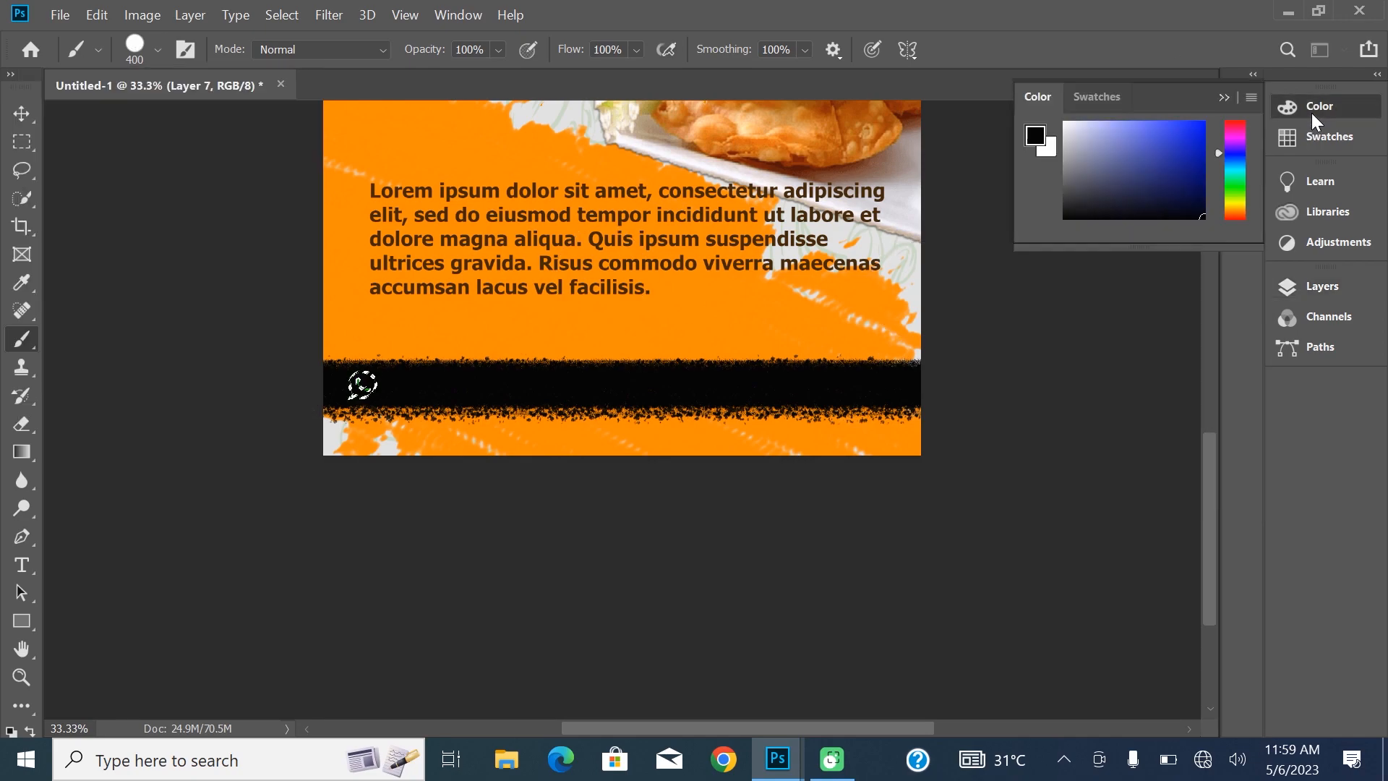
click(1035, 137)
click(680, 333)
click(1228, 163)
click(366, 385)
key(ctrl+d)
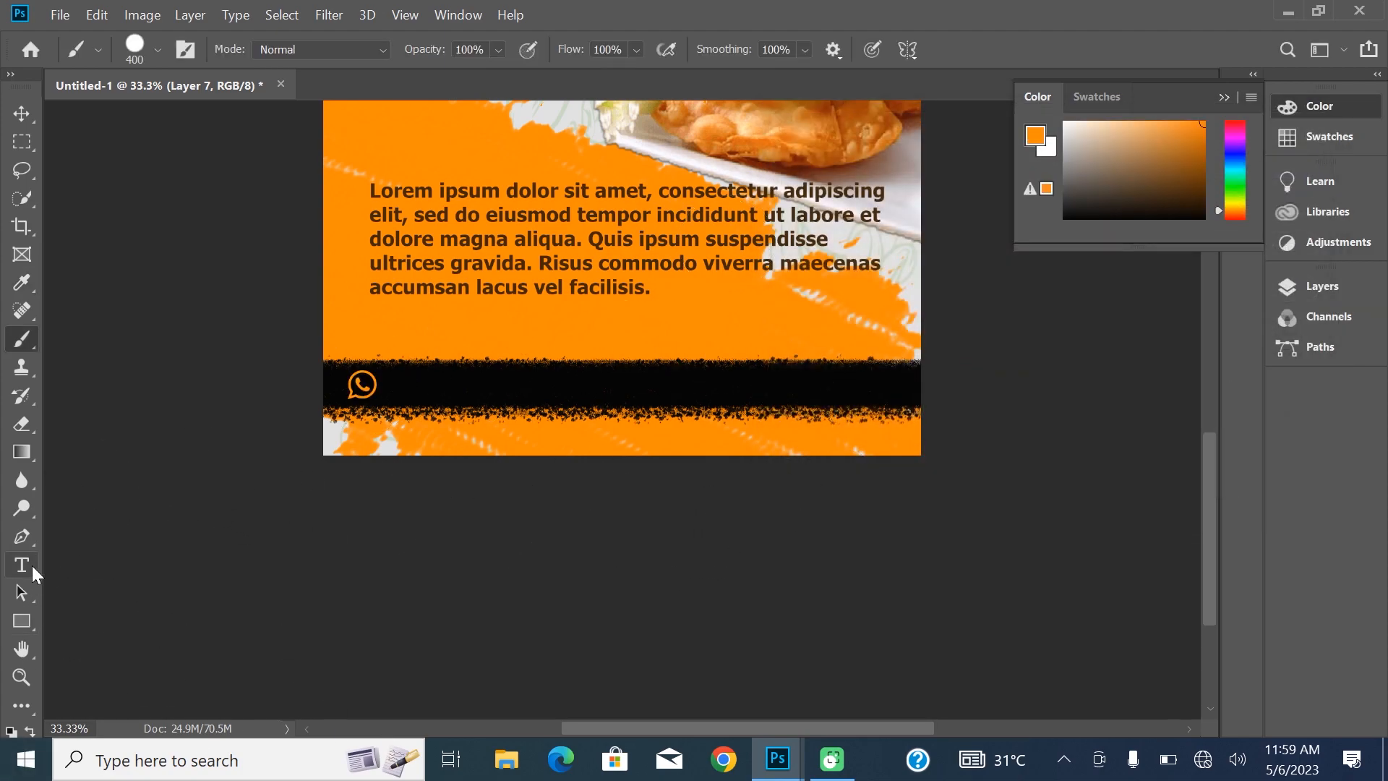
Add the contact phone number in orange Tahoma Bold at 20.01 pt in a text box over the black band.
click(21, 565)
drag(454, 318, 753, 425)
key(Delete)
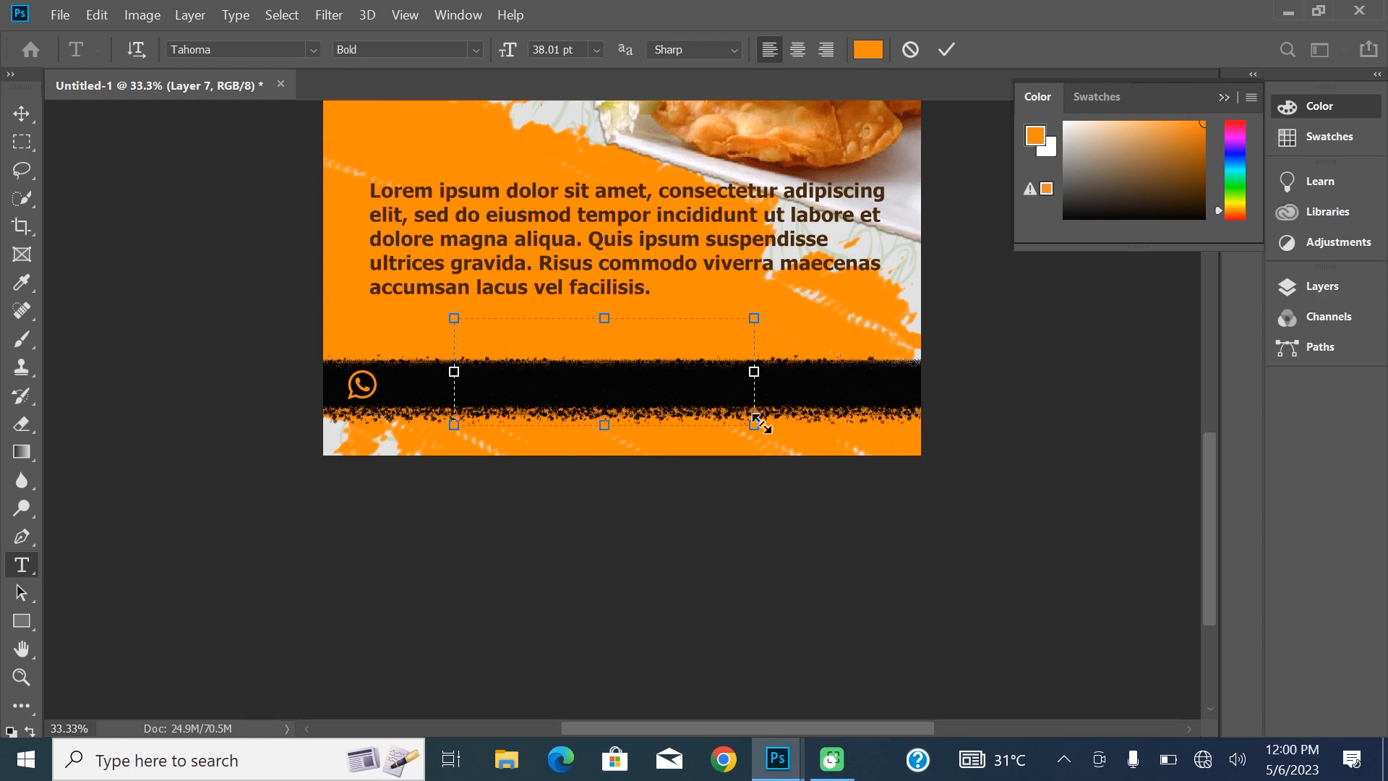
text(90)
key(ctrl+a)
drag(508, 49, 482, 54)
click(946, 49)
Position the phone number beside the WhatsApp icon on the black band and correct its leading character to a plus sign.
key(ctrl+t)
drag(521, 322, 455, 387)
key(Return)
key(ctrl+t)
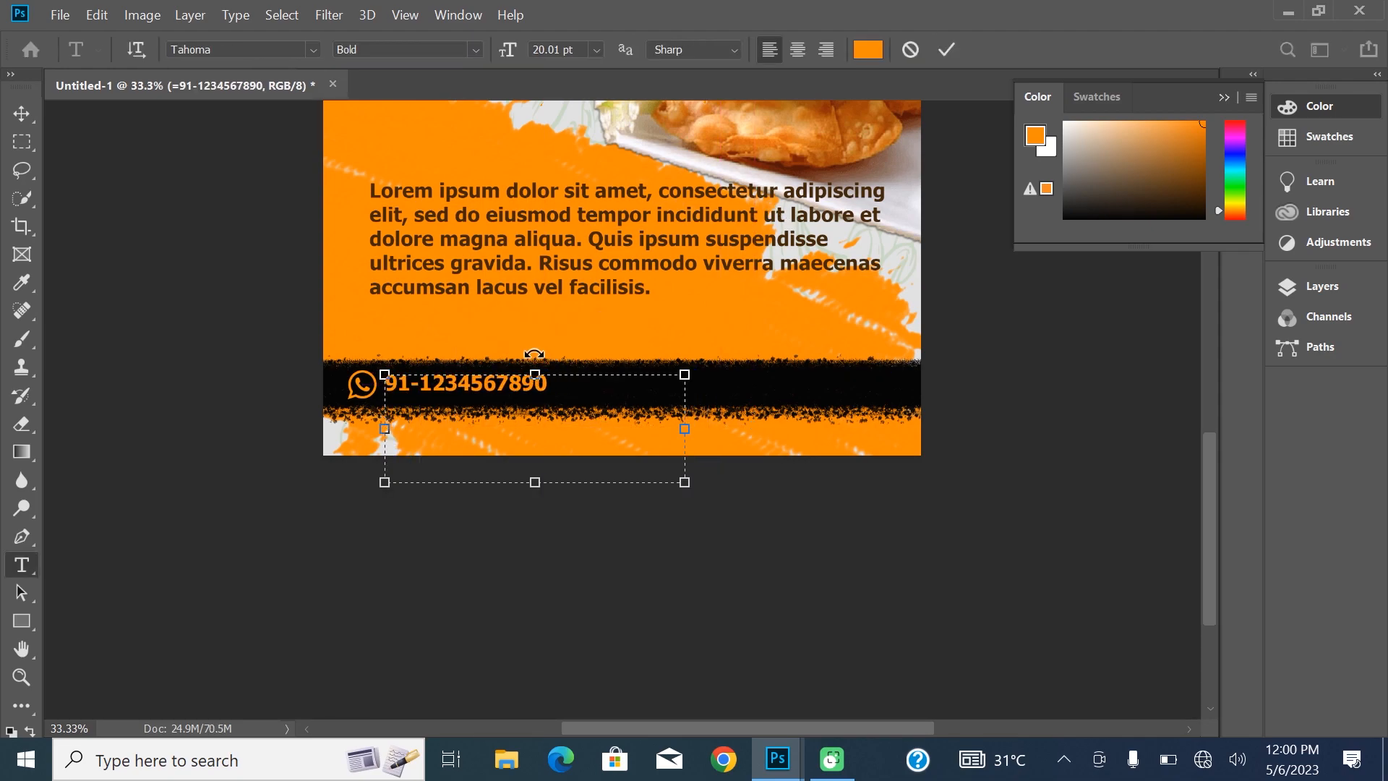
text(+)
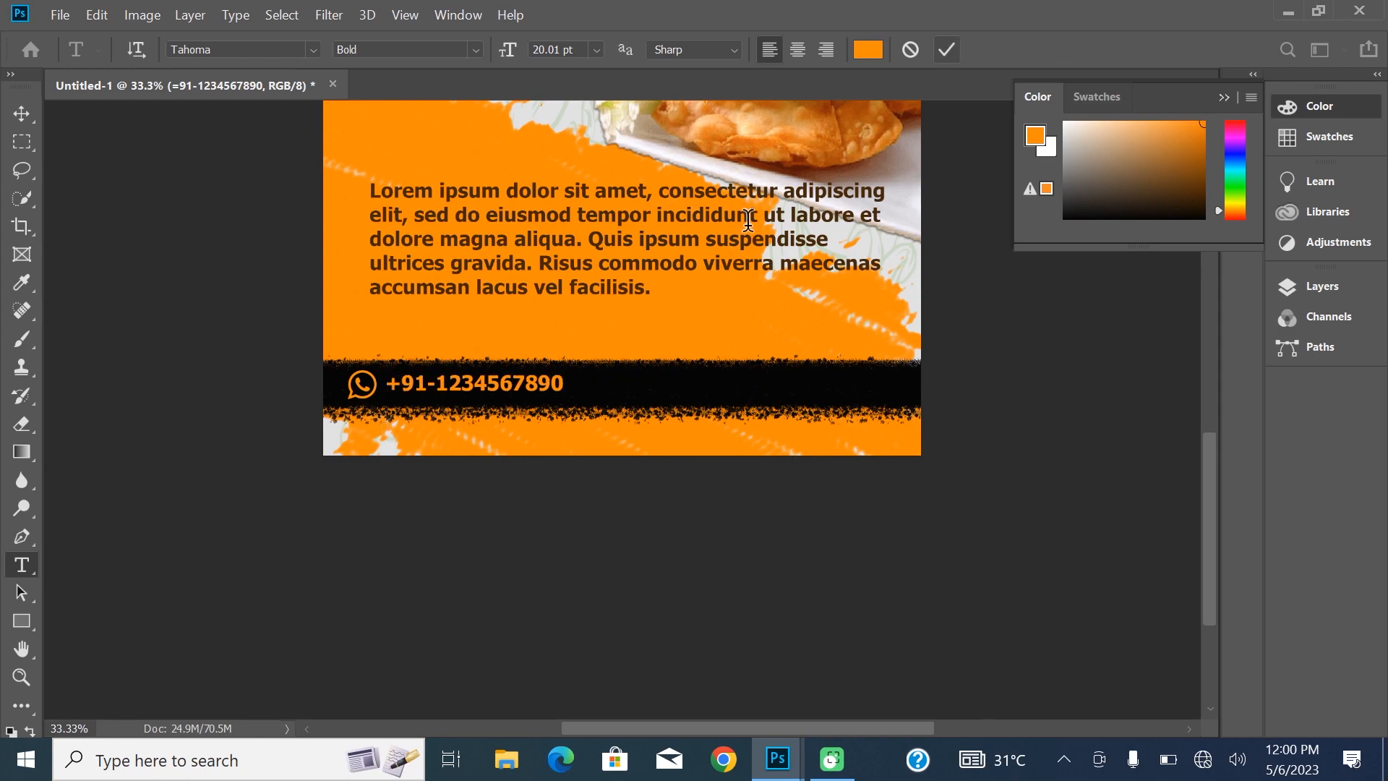
click(947, 49)
Add the web address "ww.roniwrappers.com" in orange at 20.01 pt and place it on the black band, right of the phone number.
drag(607, 318, 921, 482)
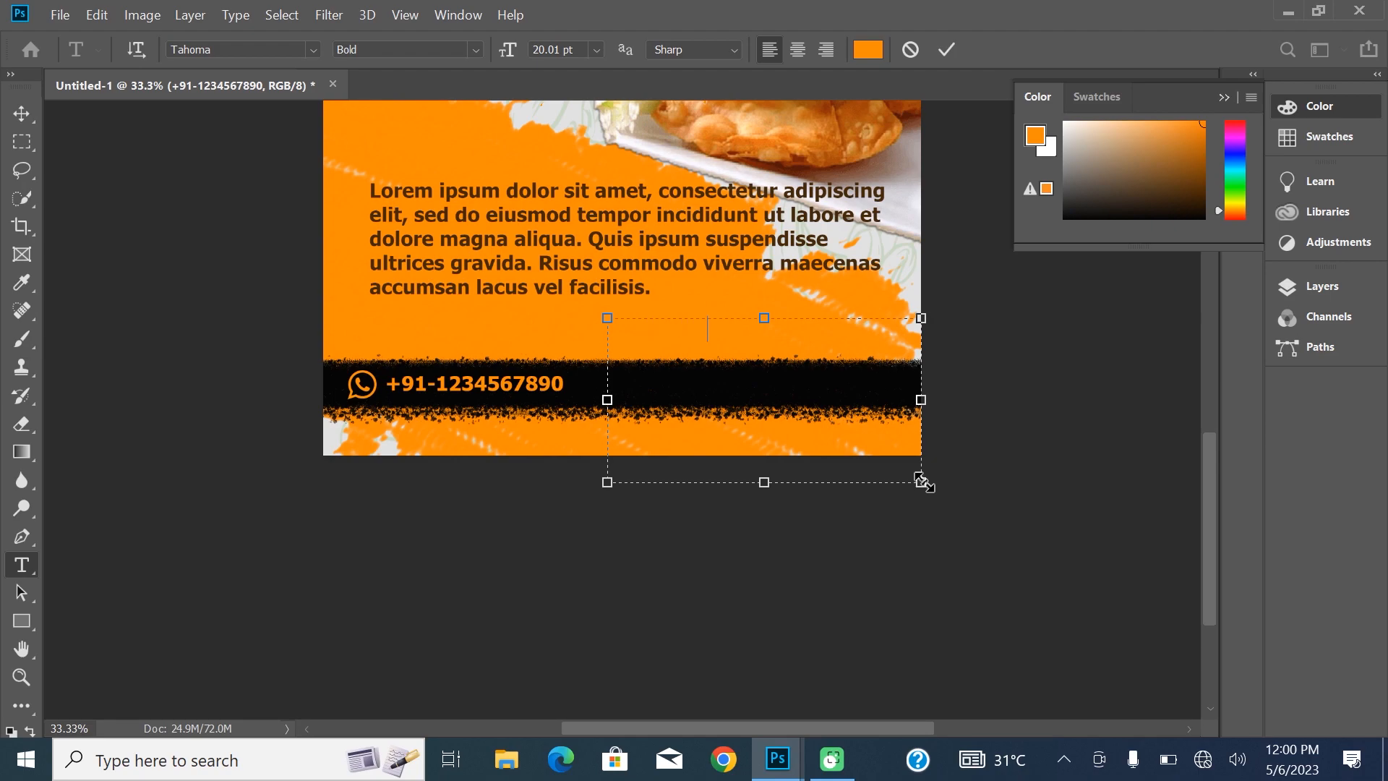
key(ctrl+a)
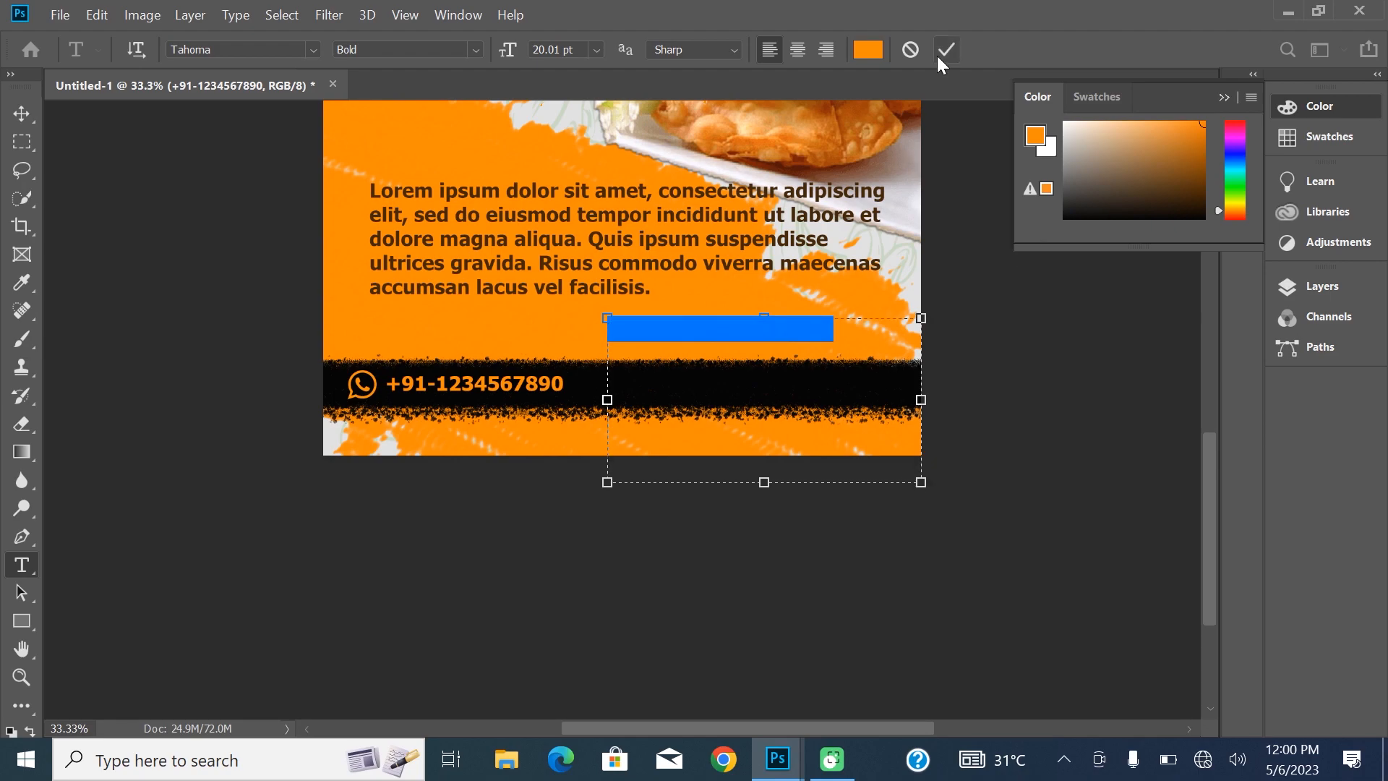
click(946, 50)
click(22, 116)
key(ctrl+t)
drag(767, 369, 767, 421)
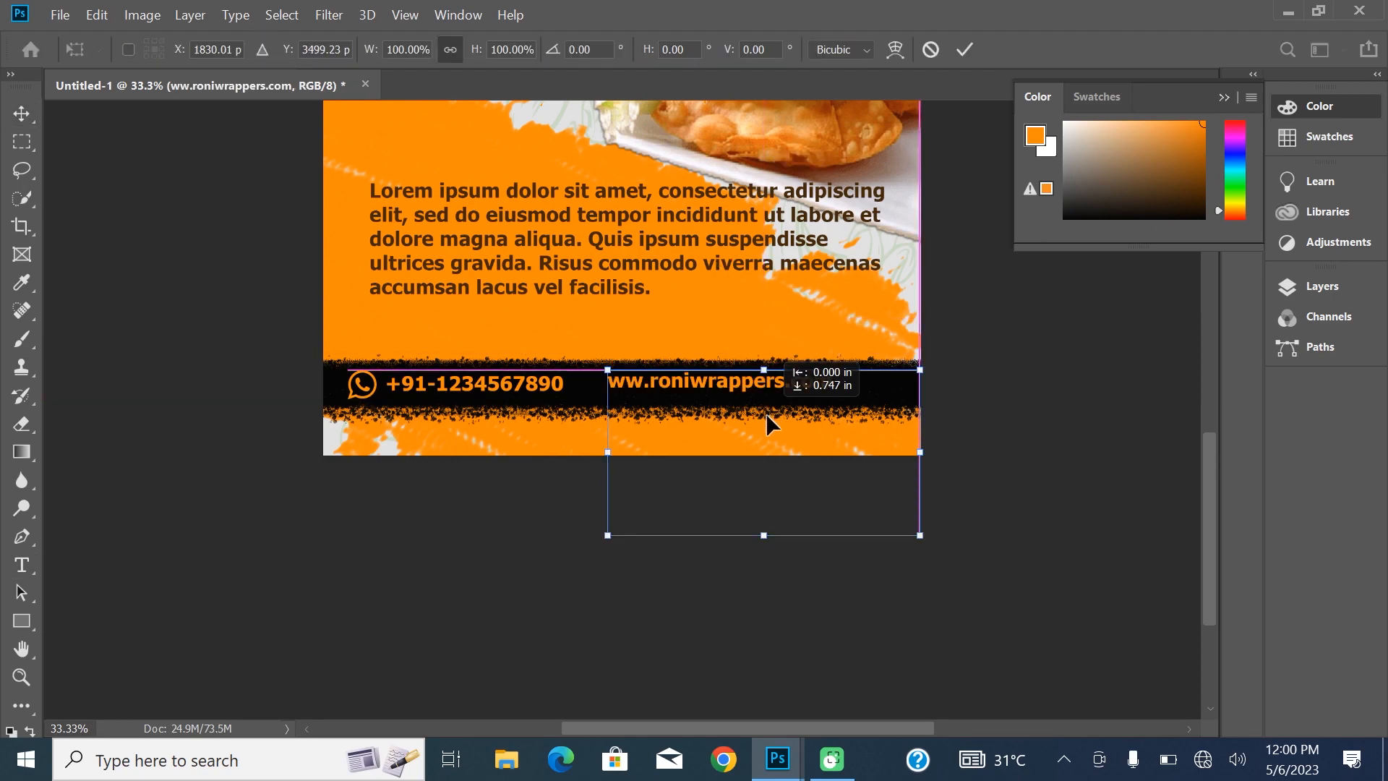
click(964, 50)
key(ctrl+minus)
key(ctrl+minus)
key(ctrl+minus)
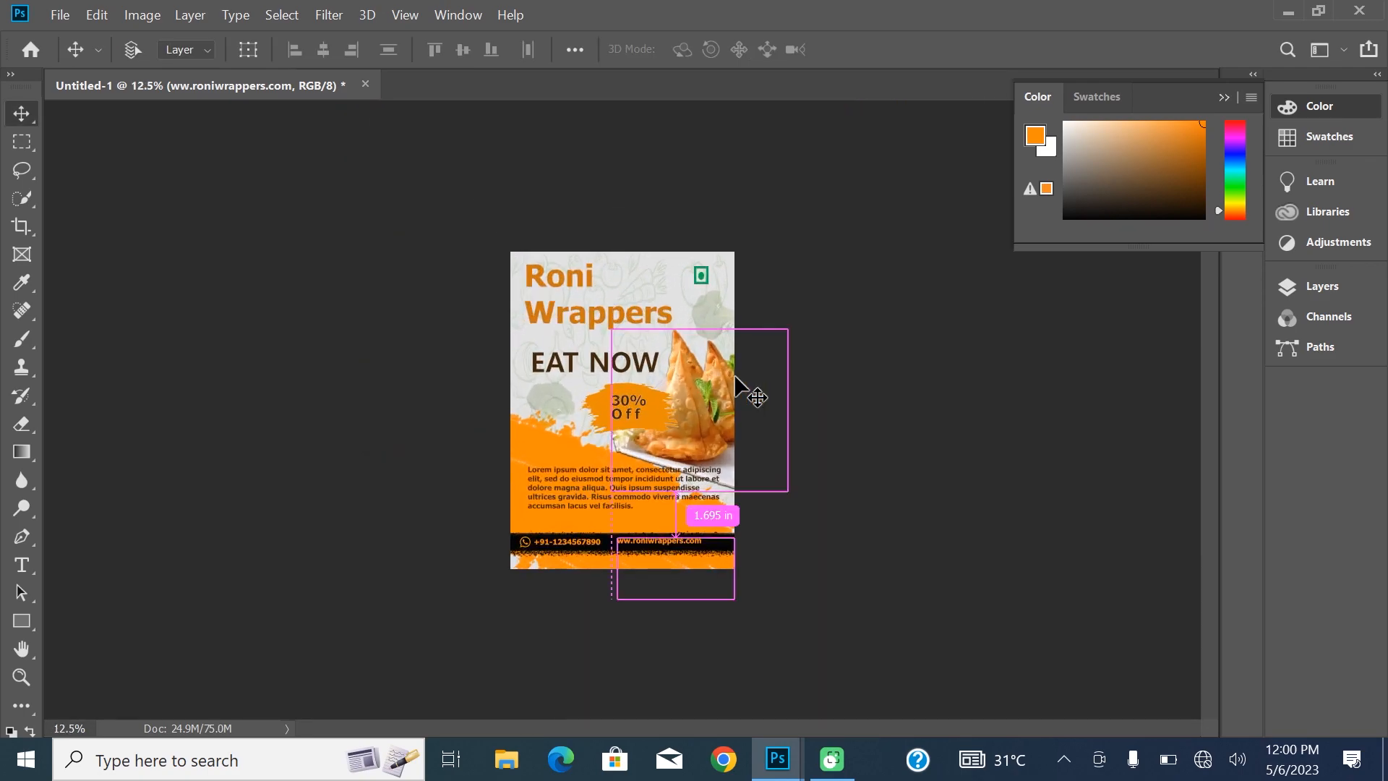
key(ctrl+plus)
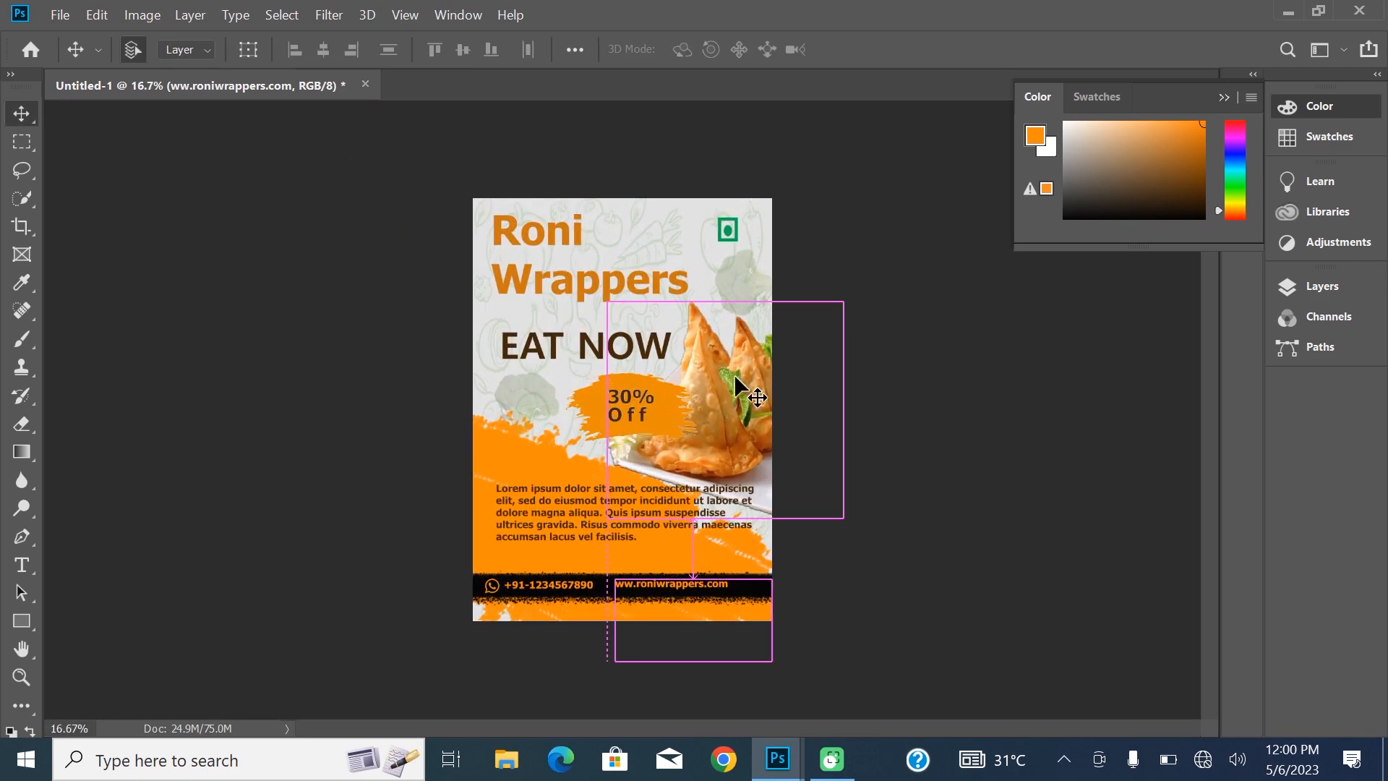
key(ctrl+plus)
key(ctrl+minus)
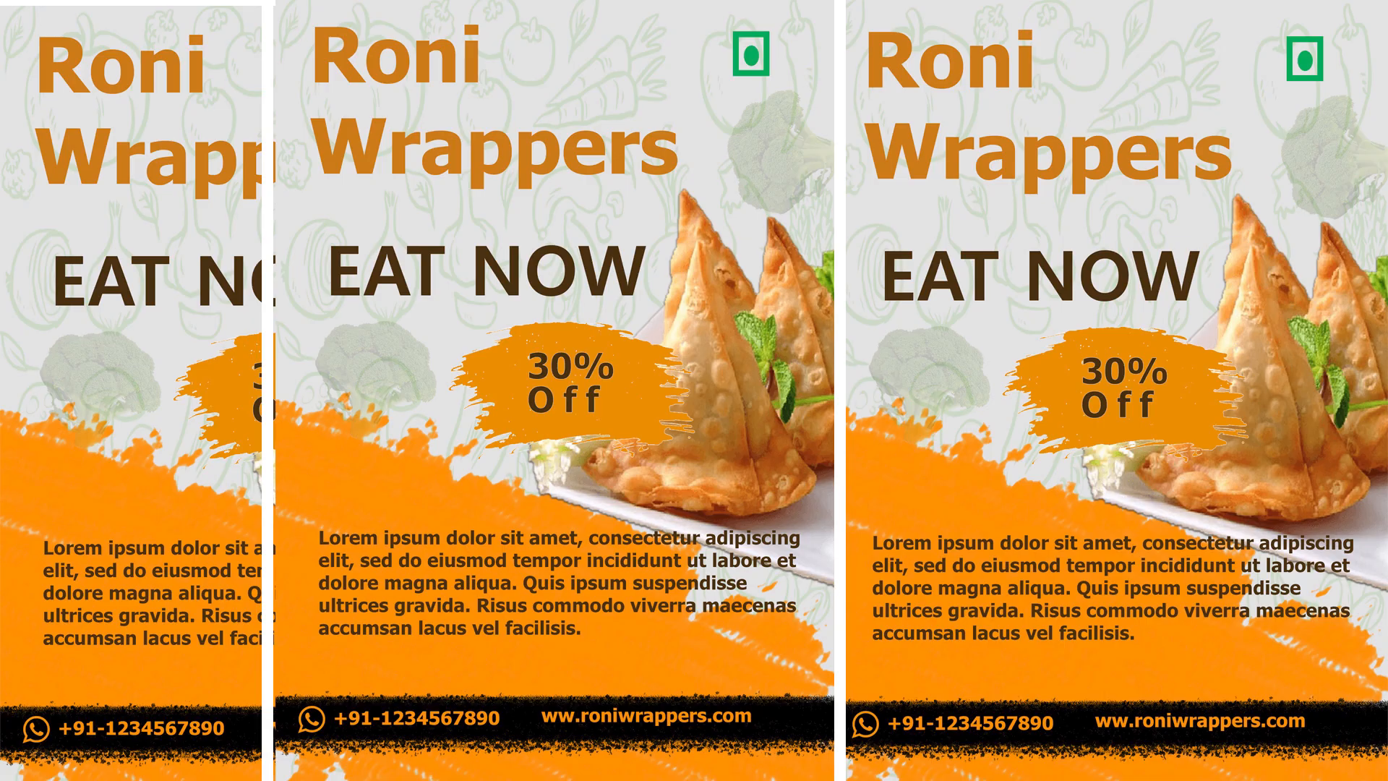